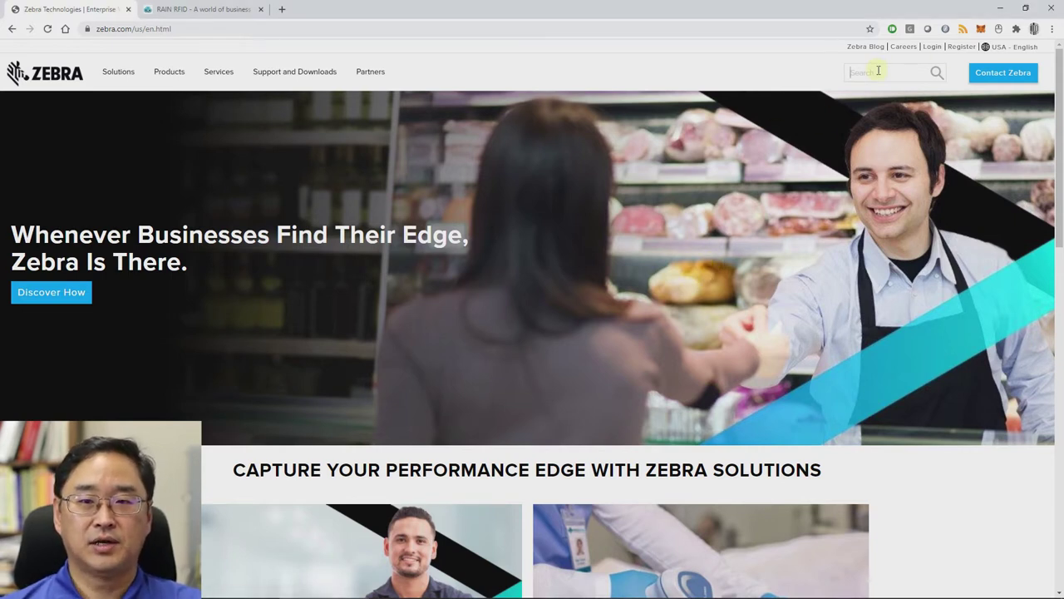
Search the support site for 9600 and open the FX9600 Industrial Ethernet Software download page.
{"action": "type", "text": "9600"}
{"action": "key", "text": "Return"}
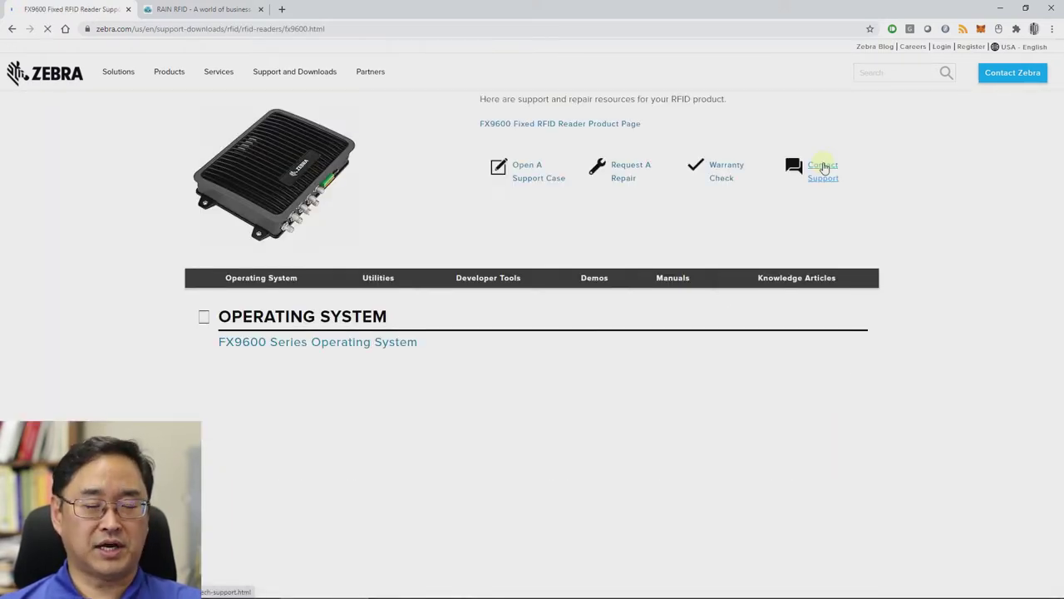
{"action": "scroll", "coordinate": [629, 390], "scroll_direction": "down", "scroll_amount": 1}
{"action": "scroll", "coordinate": [630, 390], "scroll_direction": "down", "scroll_amount": 1}
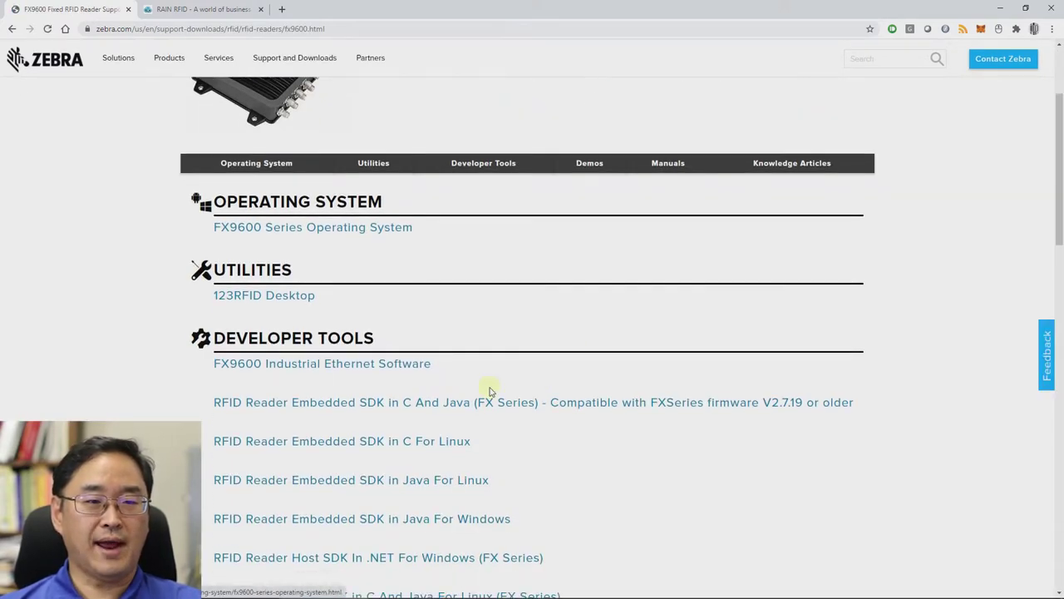
{"action": "left_click", "coordinate": [297, 365]}
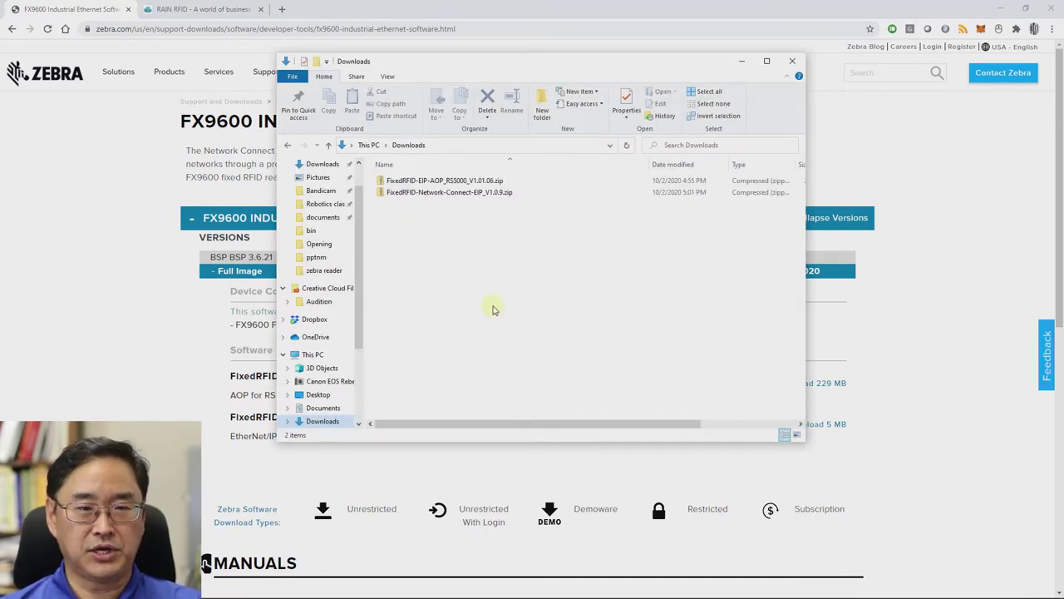
Open FixedRFID_EtherNetIP_SampleApp.ACD from the FixedRFID-Network-Connect-EIP_V1.0.9 zip's sample files folder.
{"action": "double_click", "coordinate": [436, 192]}
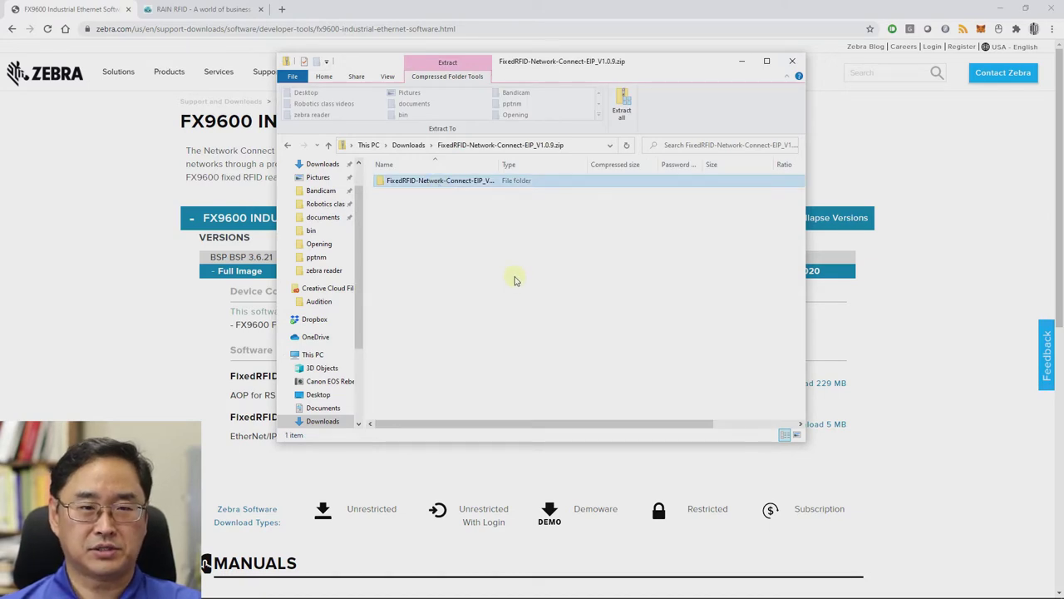
{"action": "key", "text": "Return"}
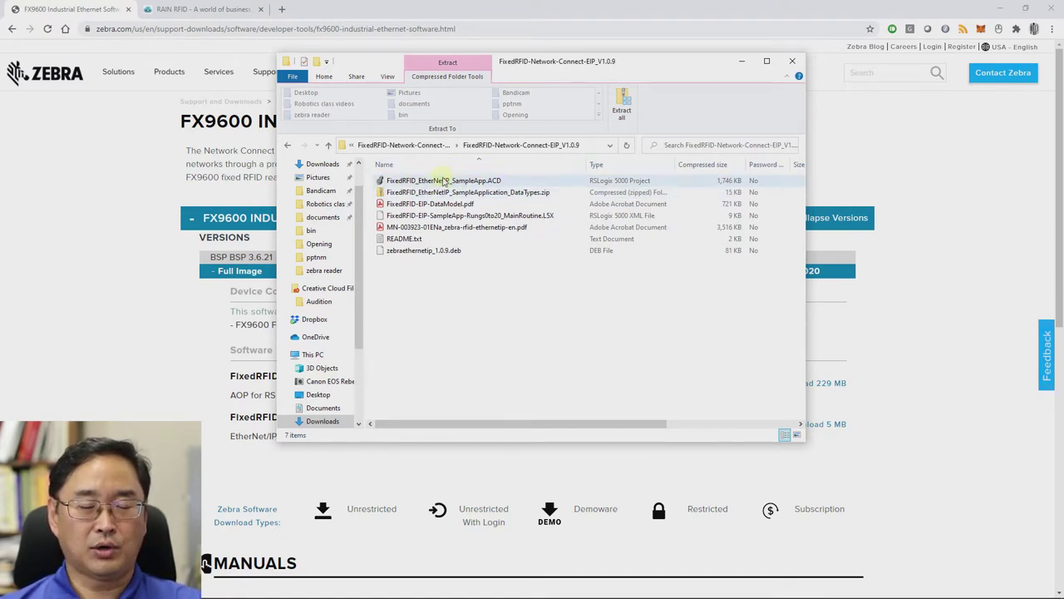
{"action": "left_click", "coordinate": [434, 215]}
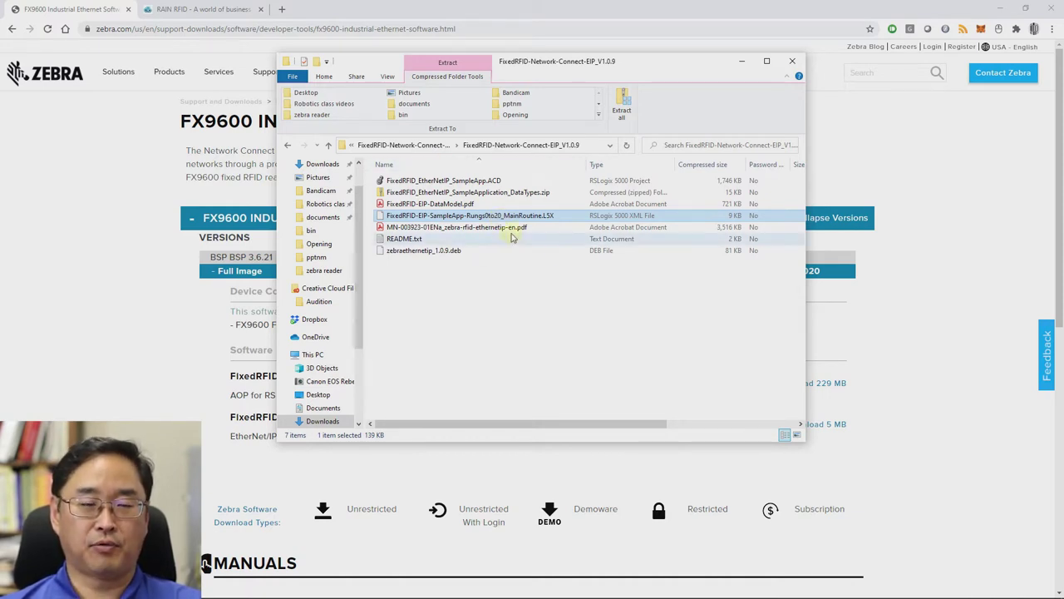
{"action": "left_click", "coordinate": [452, 183]}
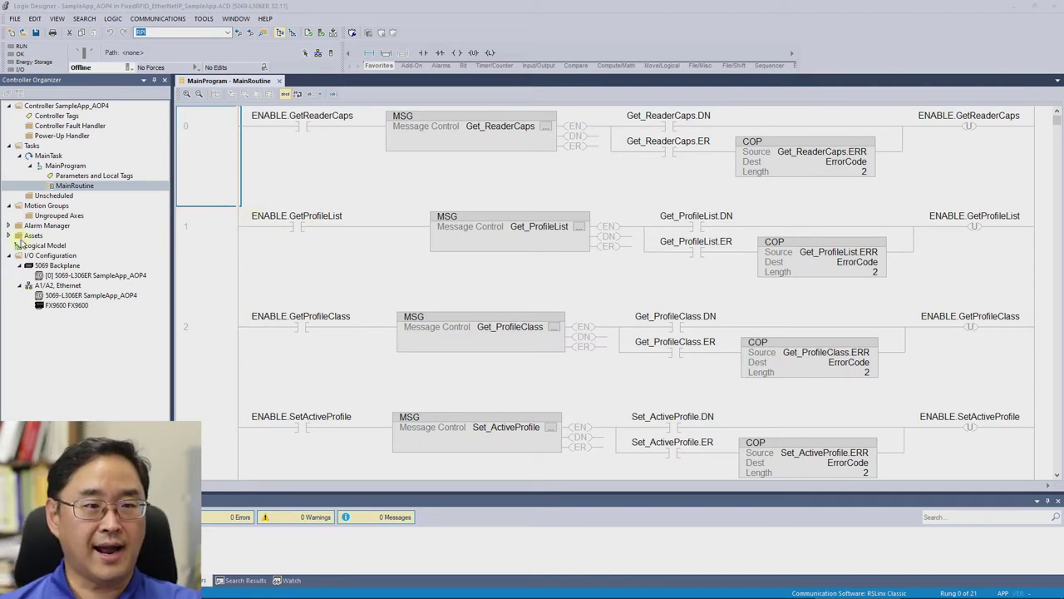
Expand Assets > Data Types to inspect the User-Defined and Module-Defined types.
{"action": "left_click", "coordinate": [8, 235]}
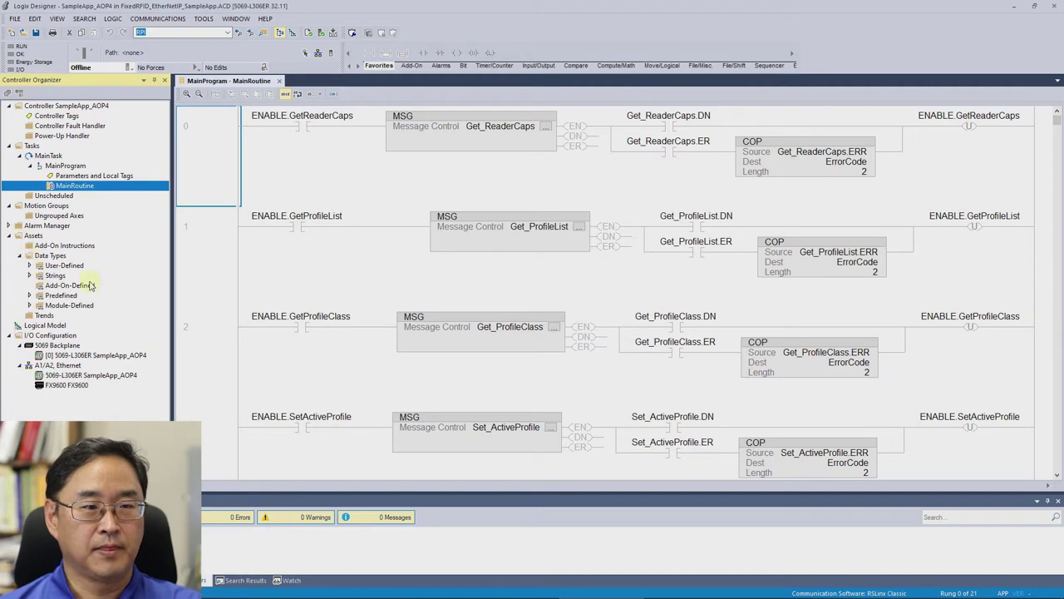
{"action": "left_click", "coordinate": [30, 266]}
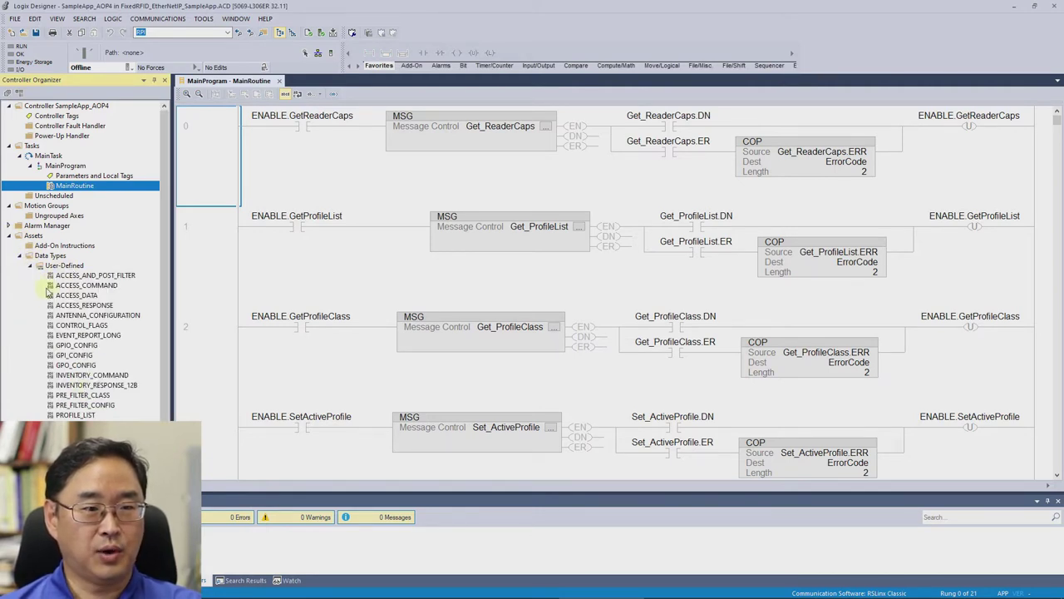
{"action": "left_click", "coordinate": [30, 265]}
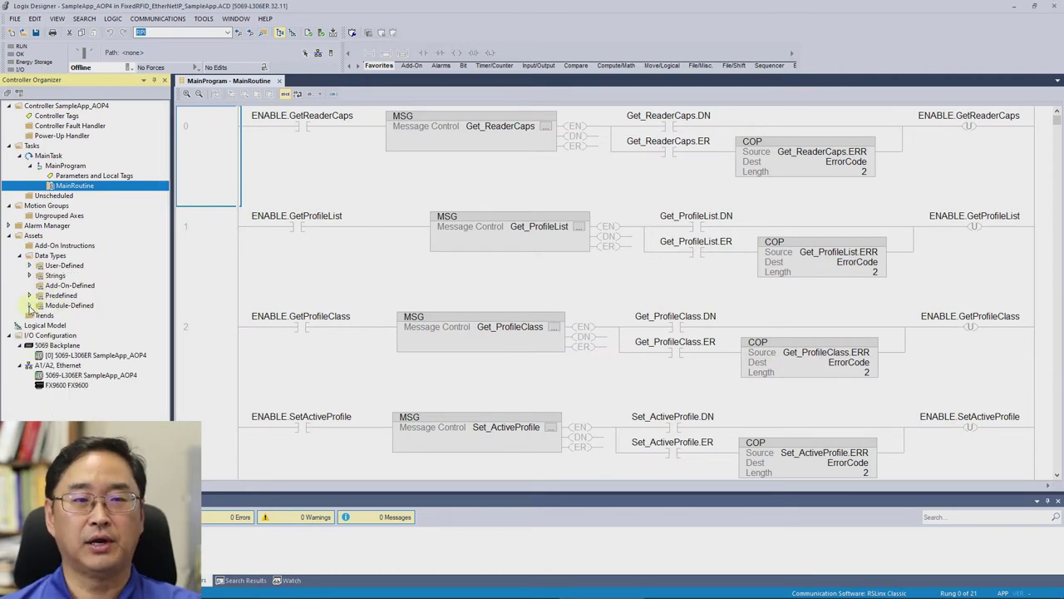
{"action": "left_click", "coordinate": [30, 305]}
{"action": "scroll", "coordinate": [83, 301], "scroll_direction": "down", "scroll_amount": 1}
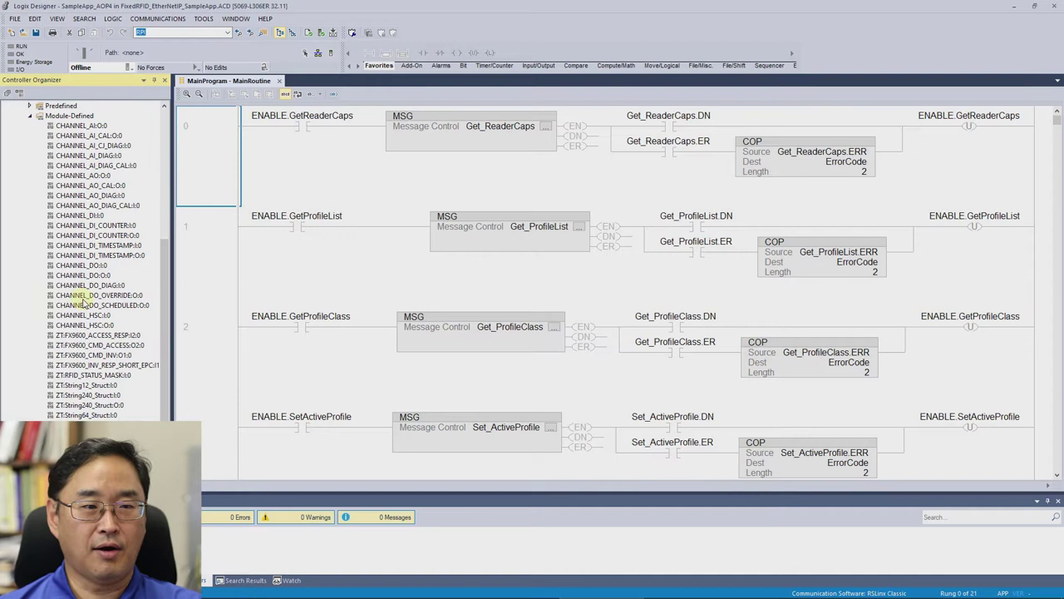
{"action": "scroll", "coordinate": [84, 301], "scroll_direction": "up", "scroll_amount": 6}
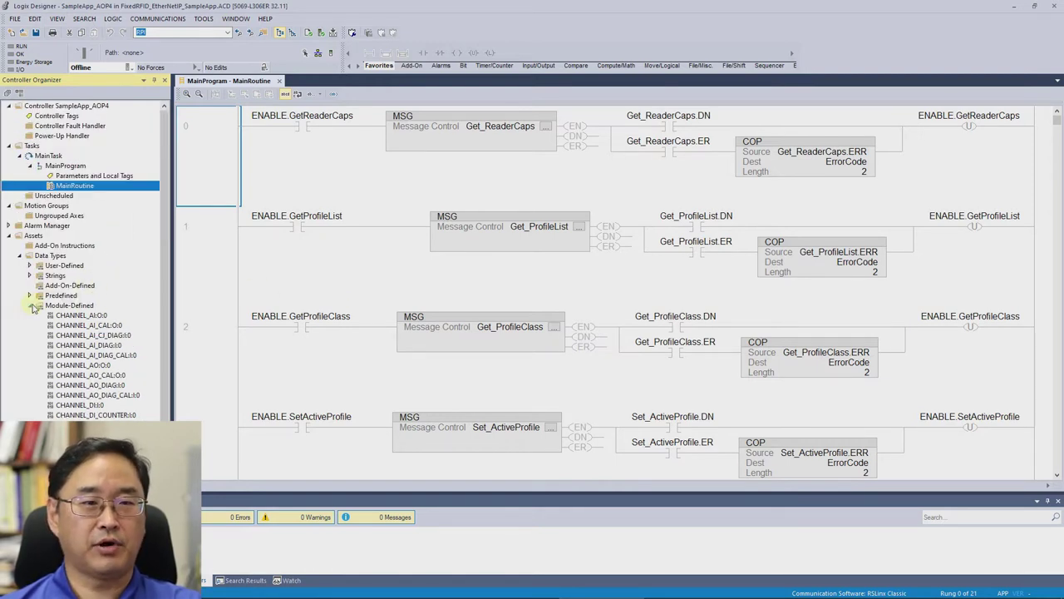
Collapse the data type branches and open the FX9600 module's properties from I/O Configuration.
{"action": "left_click", "coordinate": [31, 305]}
{"action": "left_click", "coordinate": [10, 236]}
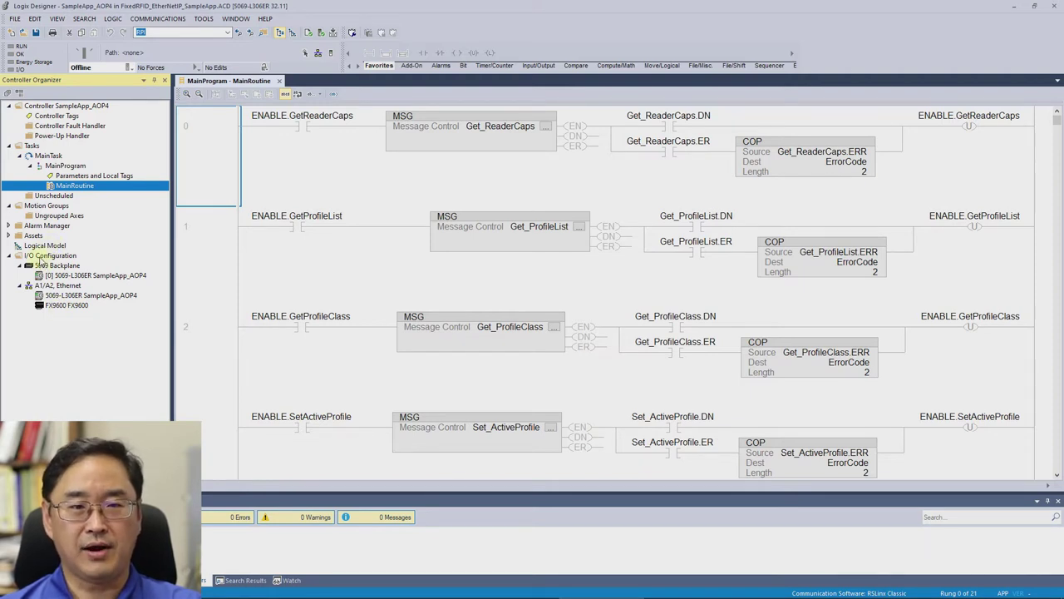
{"action": "mouse_move", "coordinate": [69, 308]}
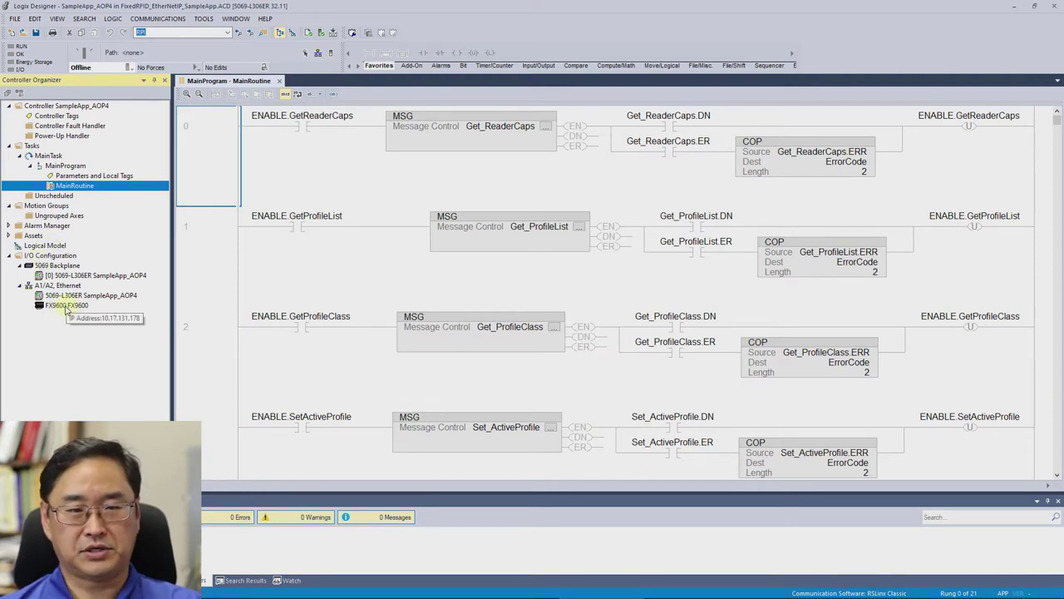
{"action": "left_click", "coordinate": [68, 307]}
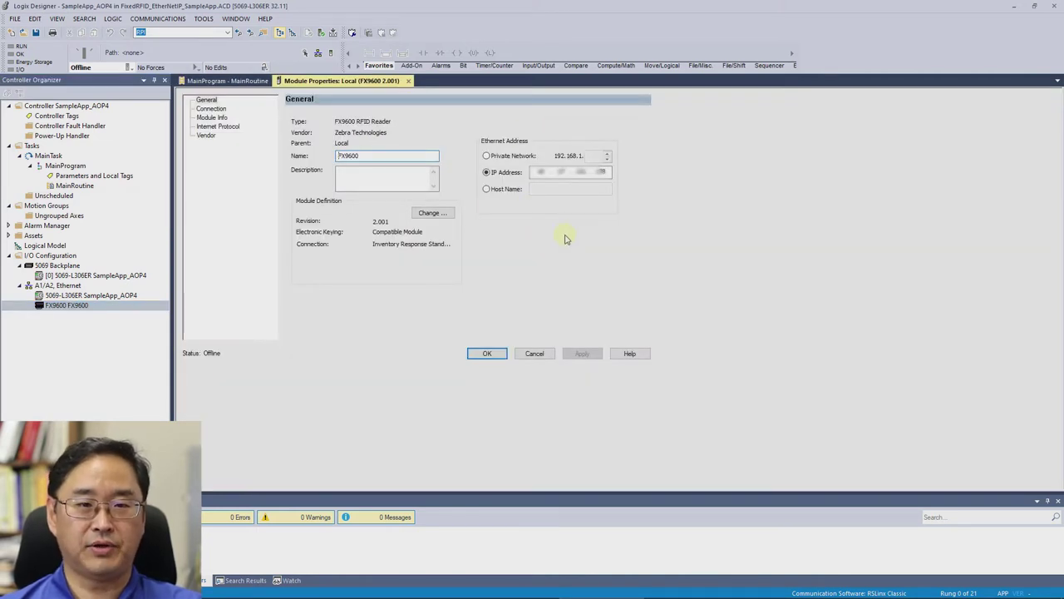
{"action": "left_click", "coordinate": [431, 213]}
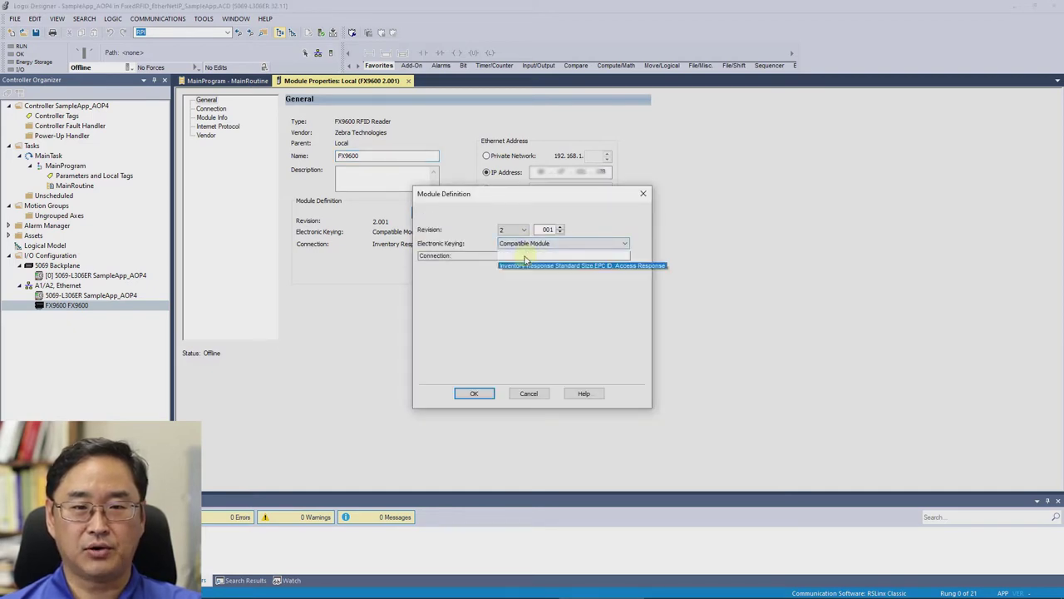
{"action": "left_click", "coordinate": [523, 257]}
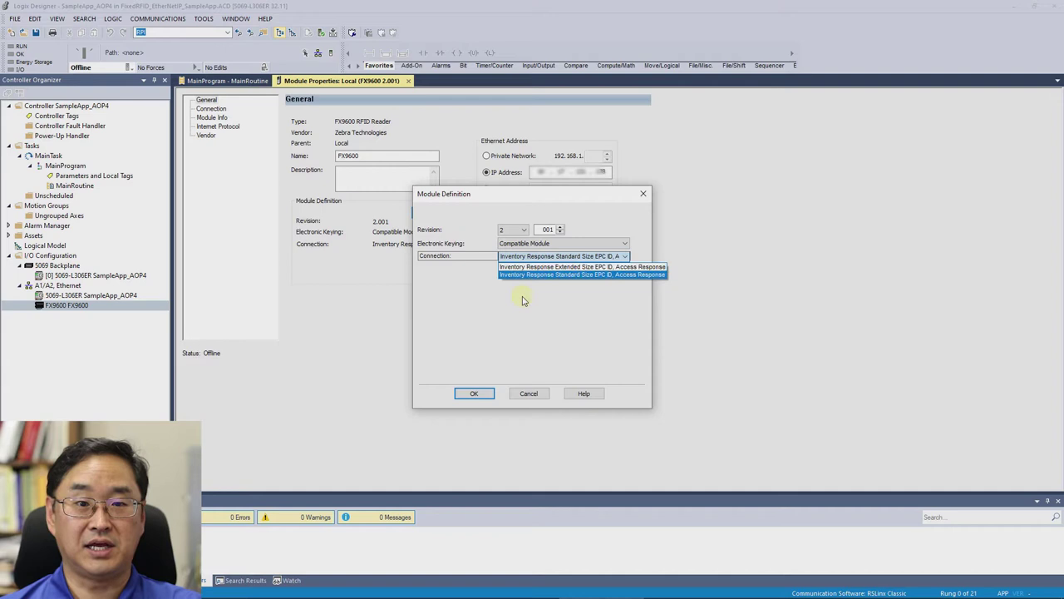
{"action": "left_click", "coordinate": [553, 312]}
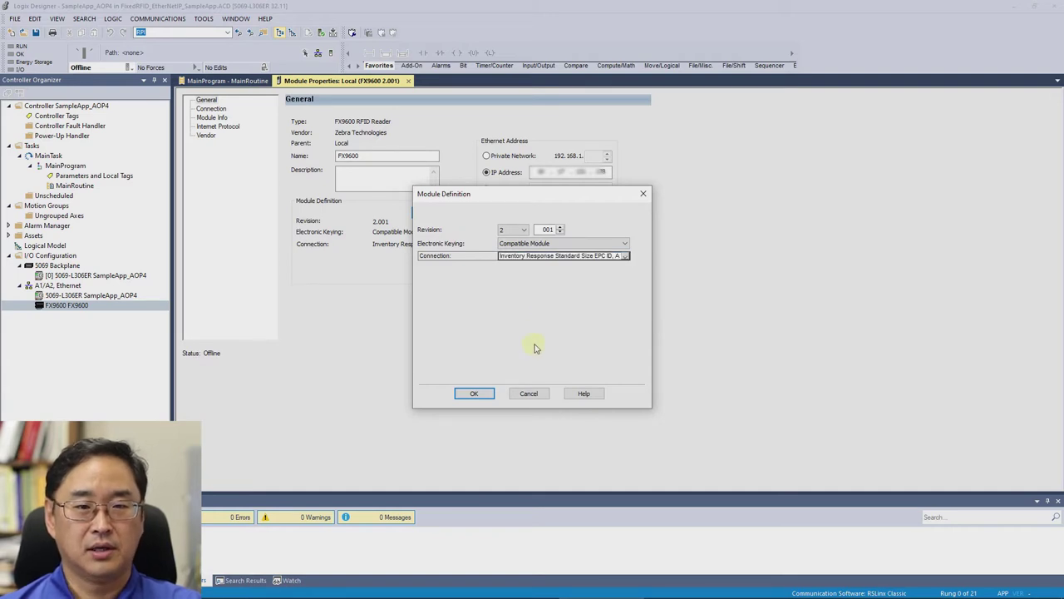
{"action": "left_click", "coordinate": [530, 394]}
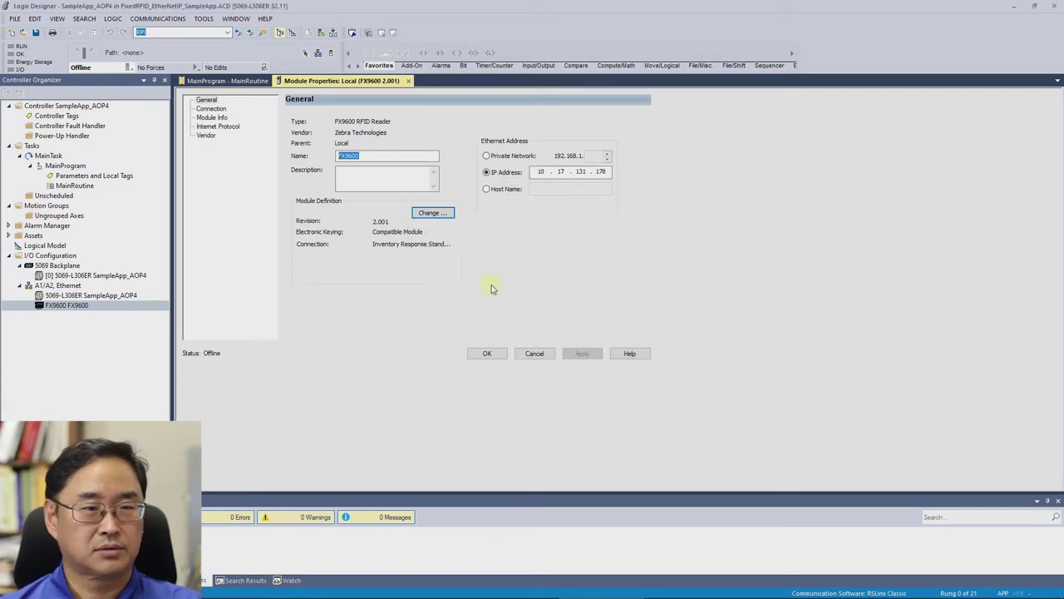
{"action": "left_click", "coordinate": [534, 354]}
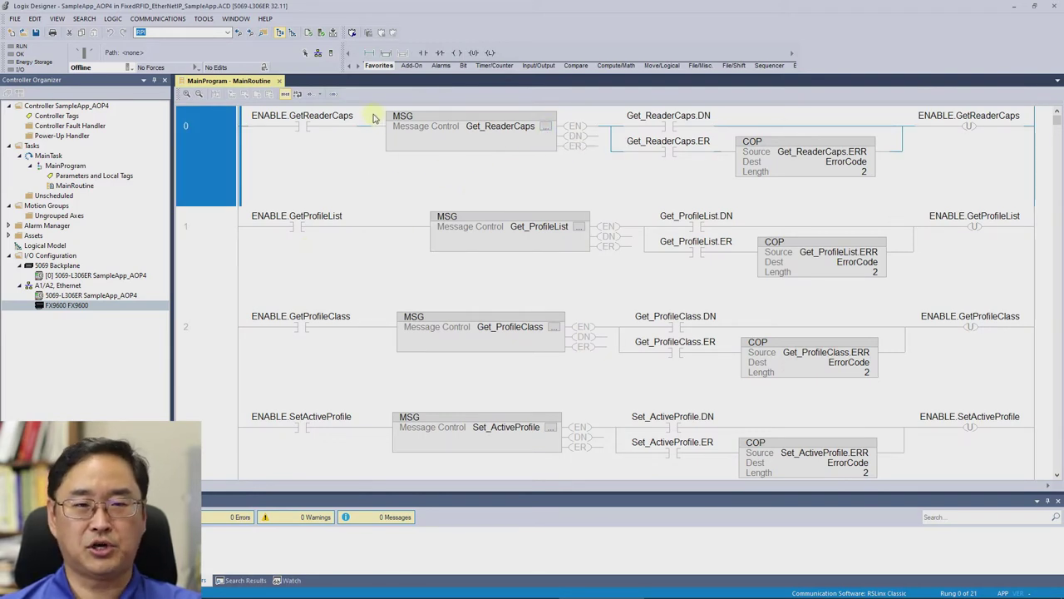
Set the Get_ReaderCaps MSG communication path to the FX9600 reader via Browse.
{"action": "left_click", "coordinate": [547, 126]}
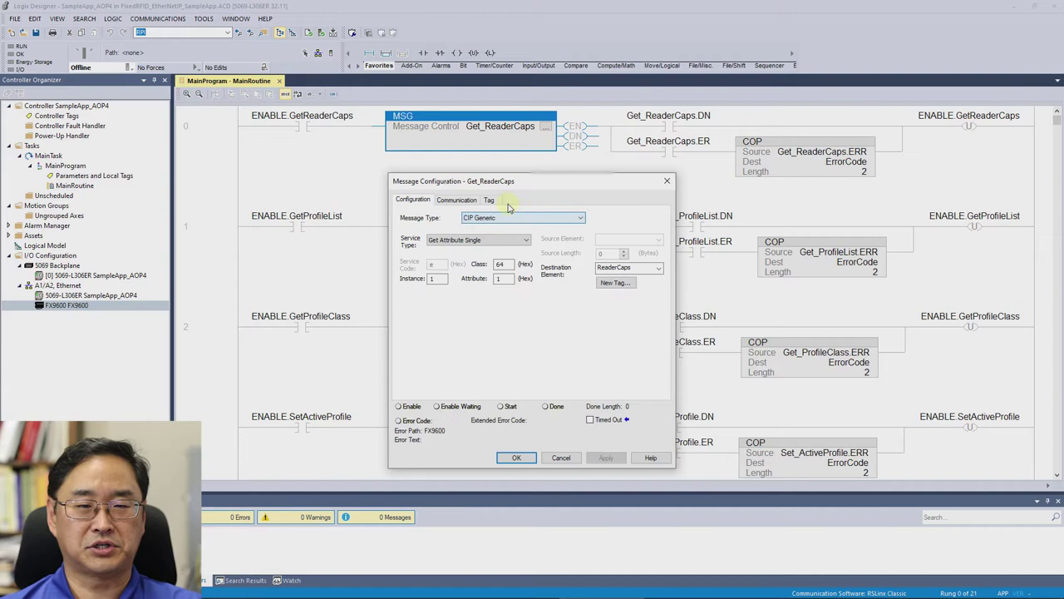
{"action": "left_click", "coordinate": [463, 200]}
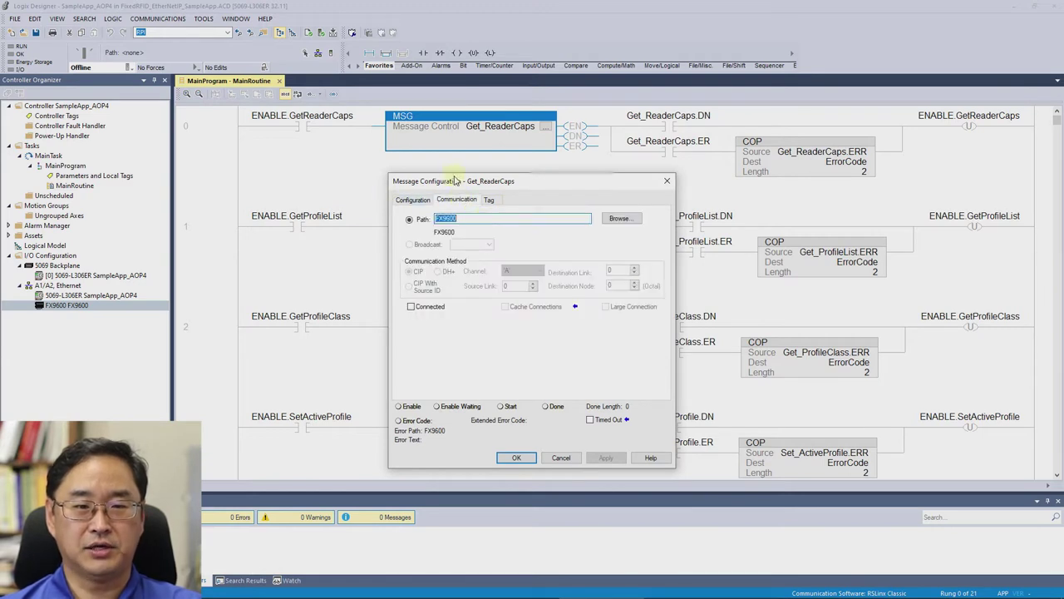
{"action": "left_click", "coordinate": [622, 221]}
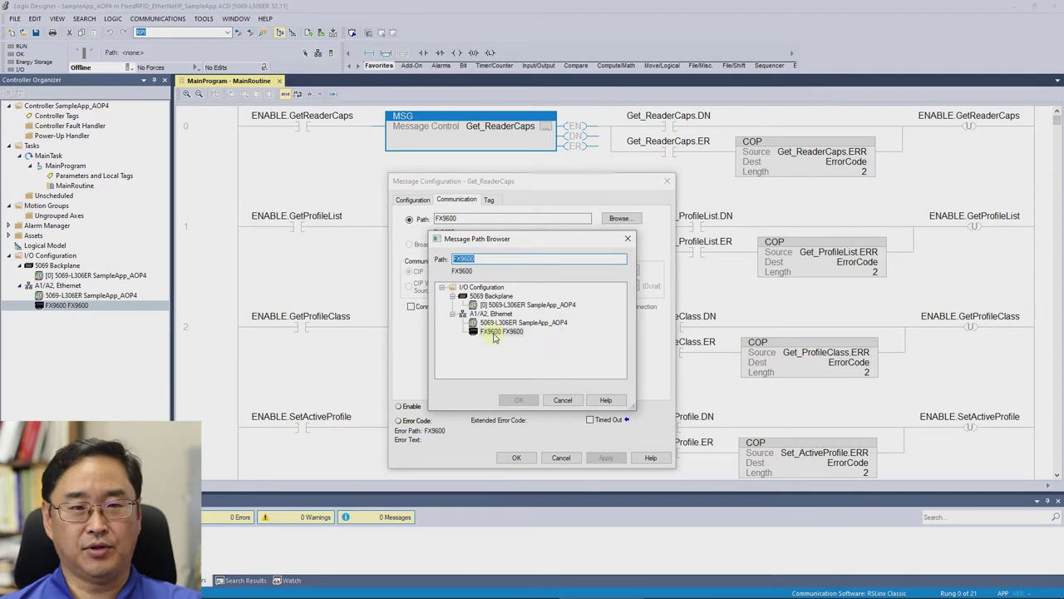
{"action": "left_click", "coordinate": [493, 332]}
{"action": "left_click", "coordinate": [522, 400]}
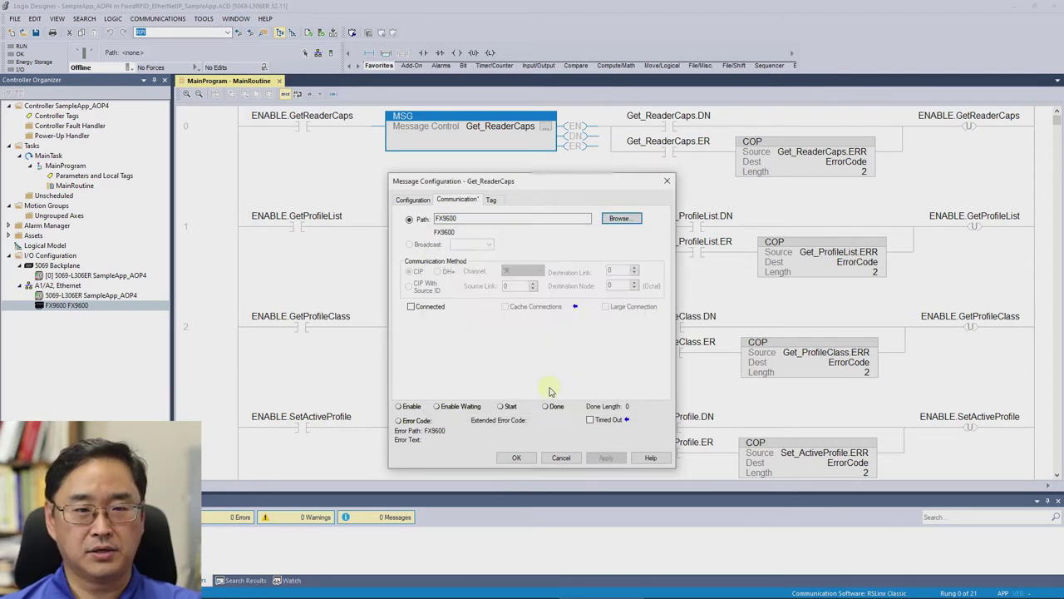
{"action": "left_click", "coordinate": [517, 457]}
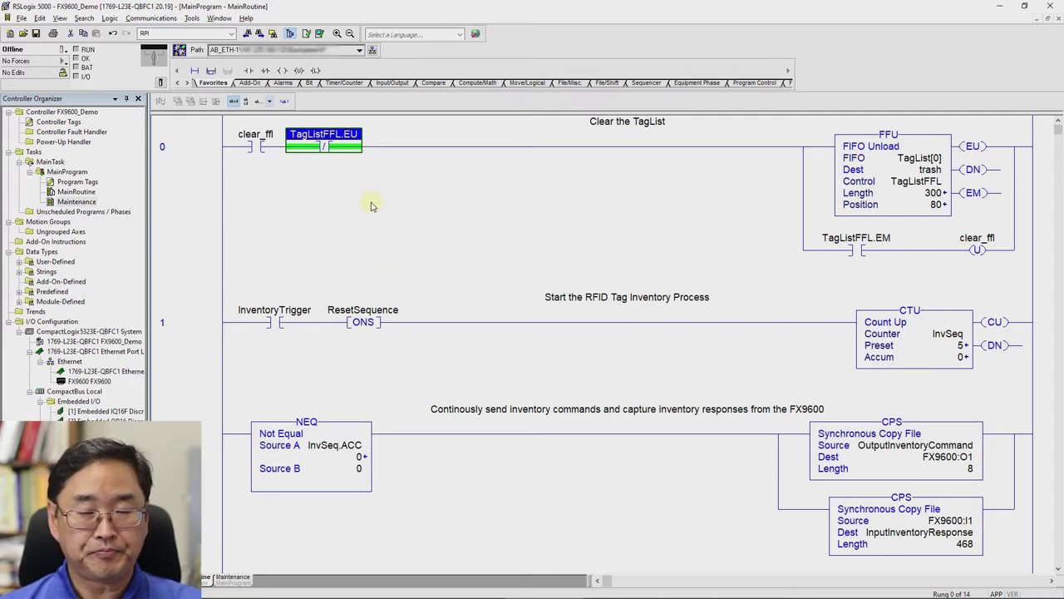
{"action": "left_click", "coordinate": [180, 142]}
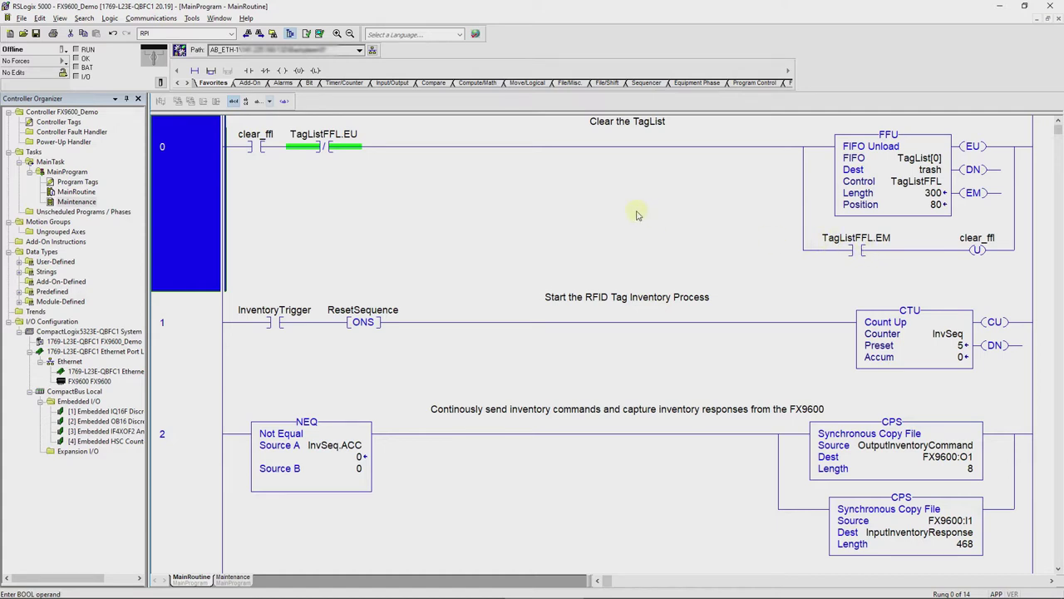
{"action": "key", "text": "ctrl+End"}
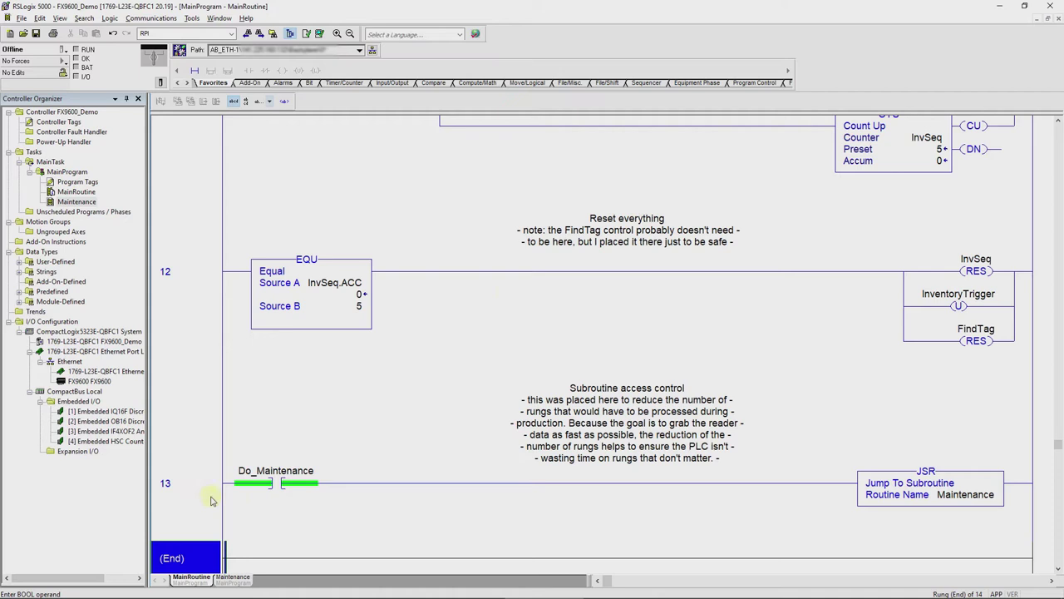
{"action": "left_click", "coordinate": [198, 499]}
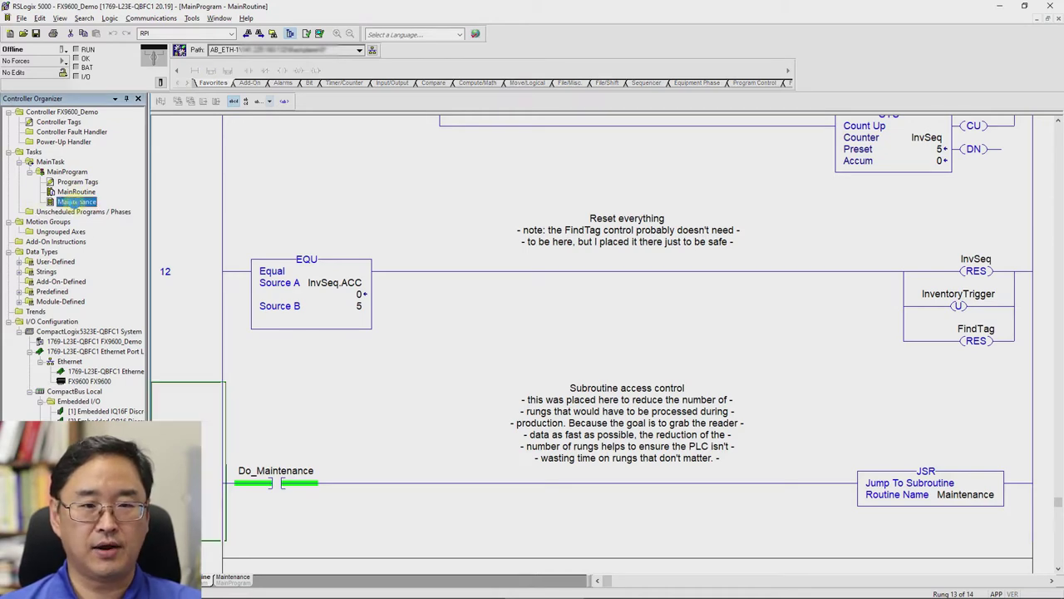
Open the Maintenance routine, scan its rungs, and select ENABLE.SetAntennaConf on rung 2.
{"action": "double_click", "coordinate": [76, 201]}
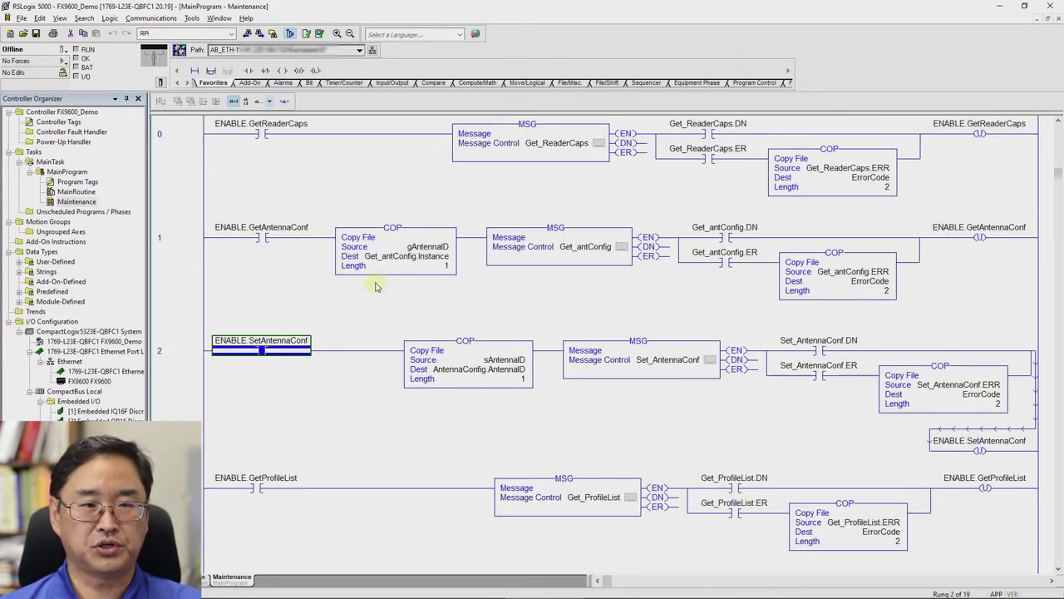
{"action": "scroll", "coordinate": [430, 328], "scroll_direction": "up", "scroll_amount": 1}
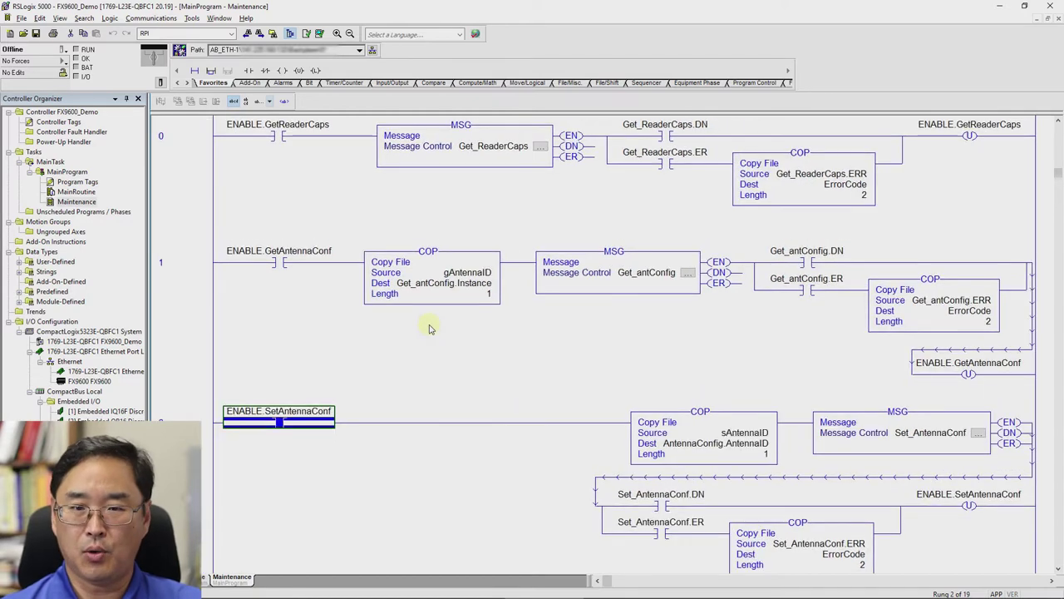
{"action": "scroll", "coordinate": [430, 329], "scroll_direction": "up", "scroll_amount": 1}
{"action": "scroll", "coordinate": [422, 291], "scroll_direction": "down", "scroll_amount": 5}
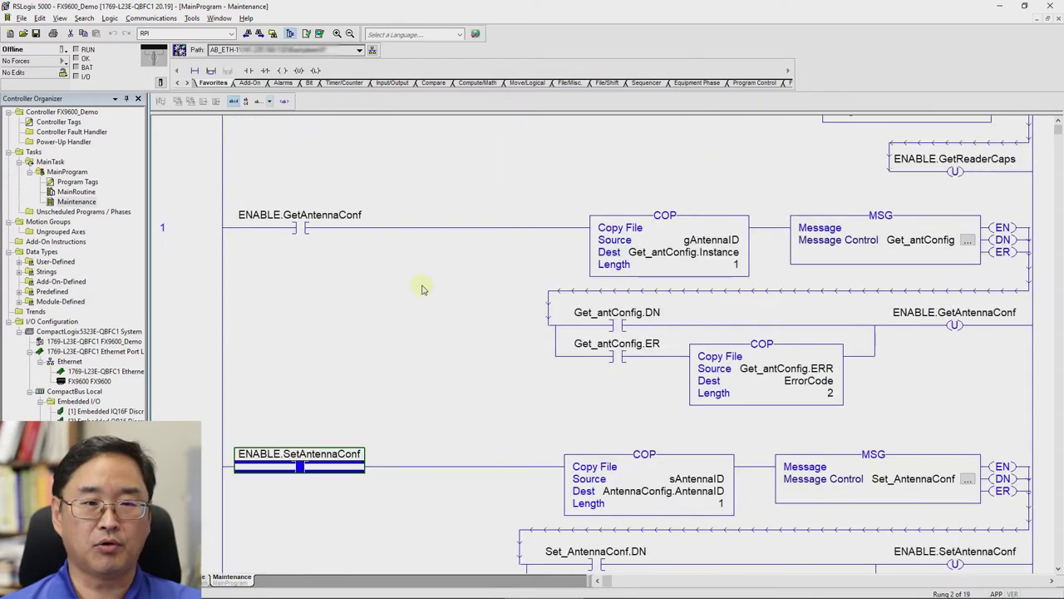
{"action": "scroll", "coordinate": [463, 316], "scroll_direction": "down", "scroll_amount": 12}
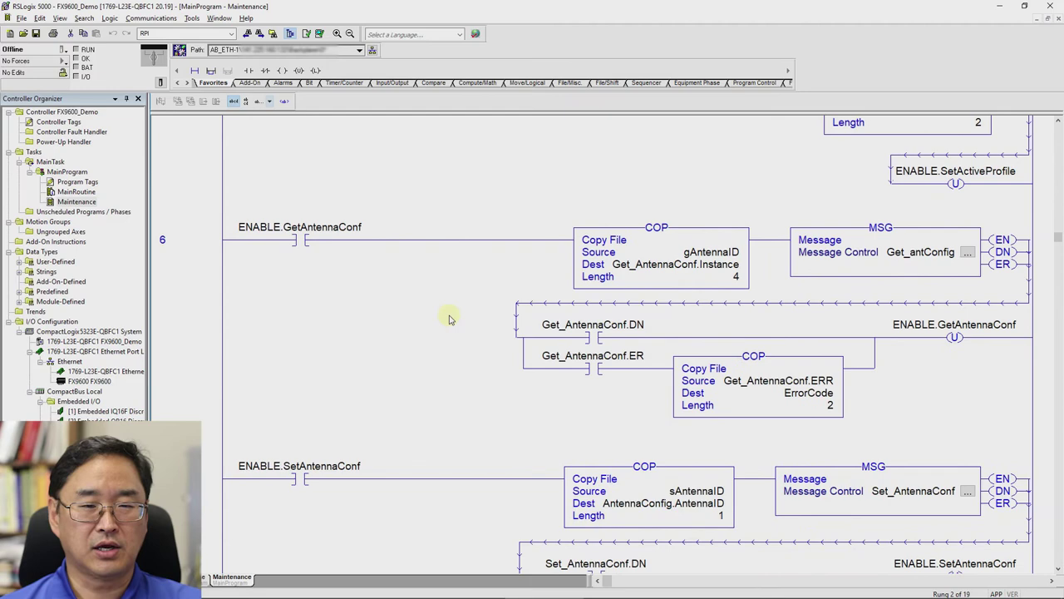
{"action": "scroll", "coordinate": [445, 321], "scroll_direction": "down", "scroll_amount": 12}
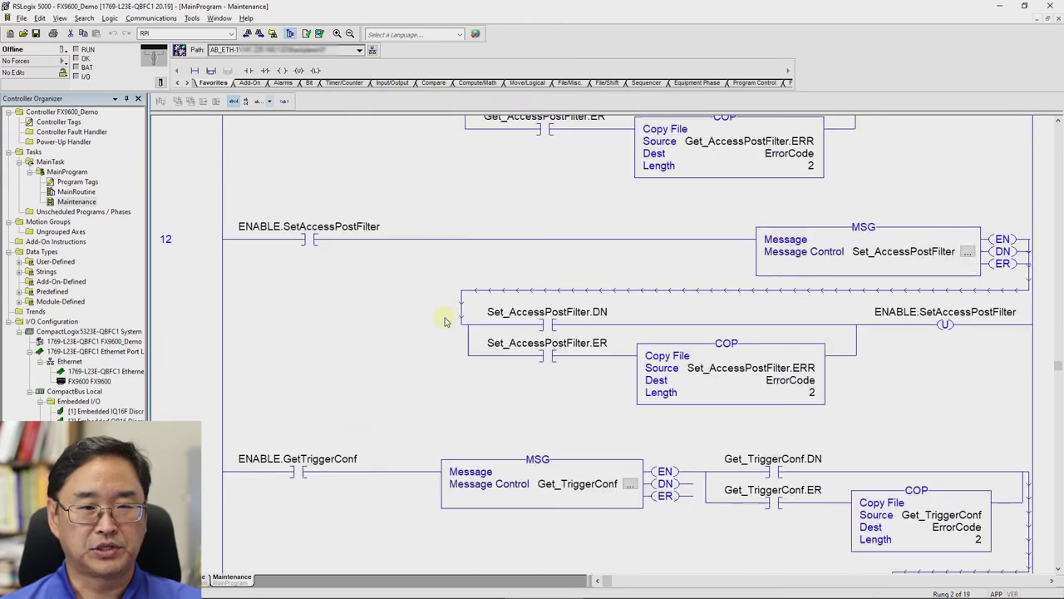
{"action": "scroll", "coordinate": [445, 323], "scroll_direction": "down", "scroll_amount": 3}
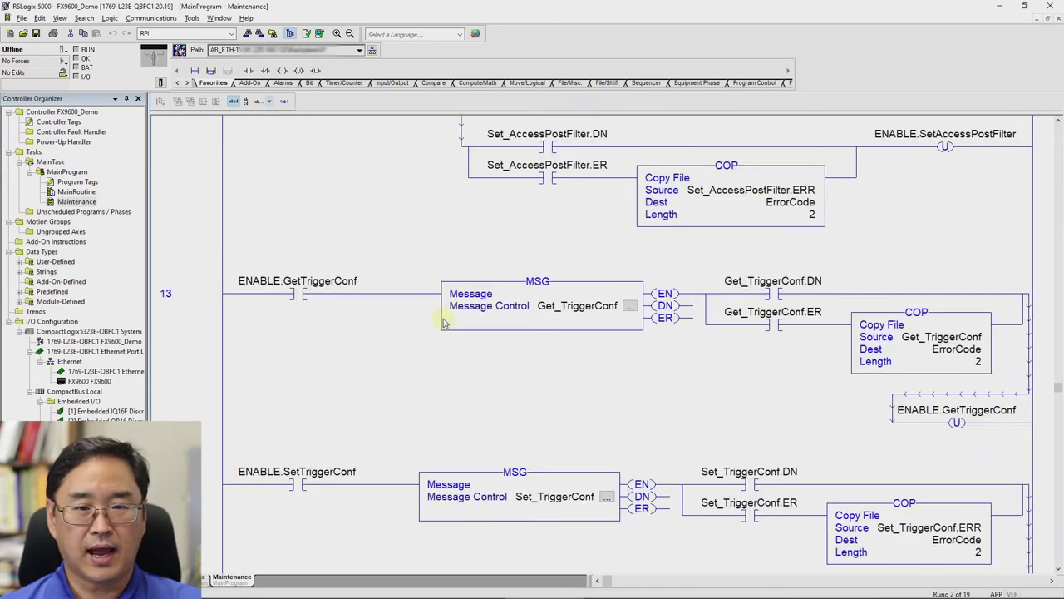
{"action": "key", "text": "ctrl+Home"}
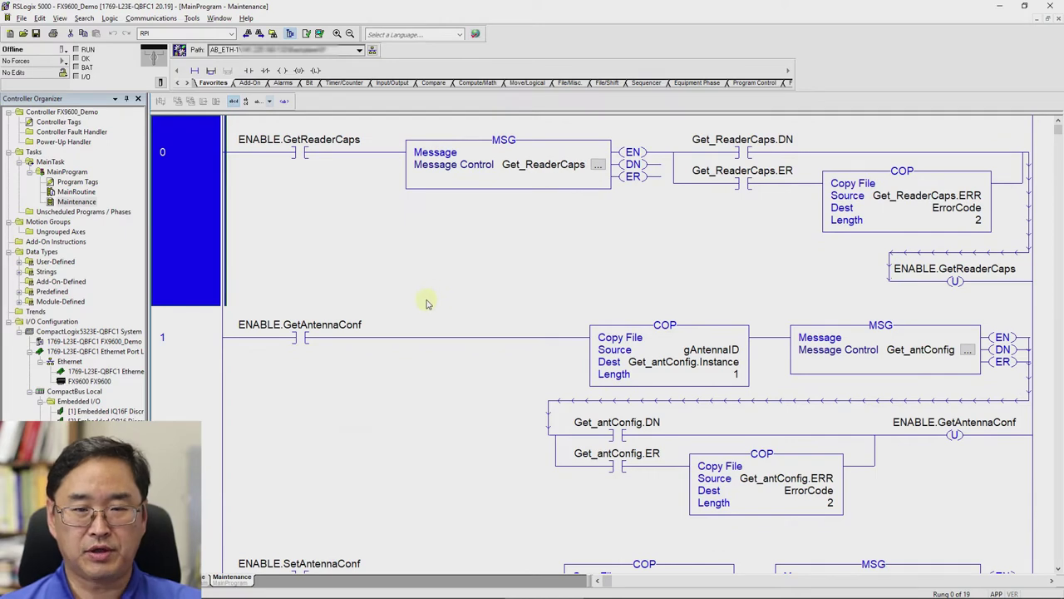
{"action": "scroll", "coordinate": [402, 335], "scroll_direction": "down", "scroll_amount": 1}
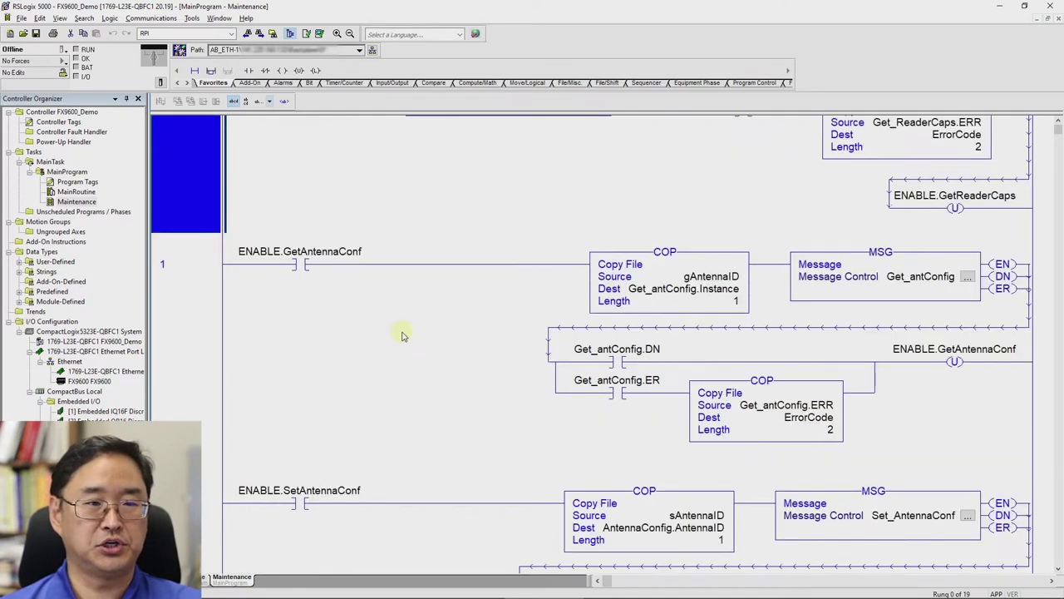
{"action": "scroll", "coordinate": [401, 335], "scroll_direction": "down", "scroll_amount": 3}
{"action": "scroll", "coordinate": [366, 348], "scroll_direction": "down", "scroll_amount": 2}
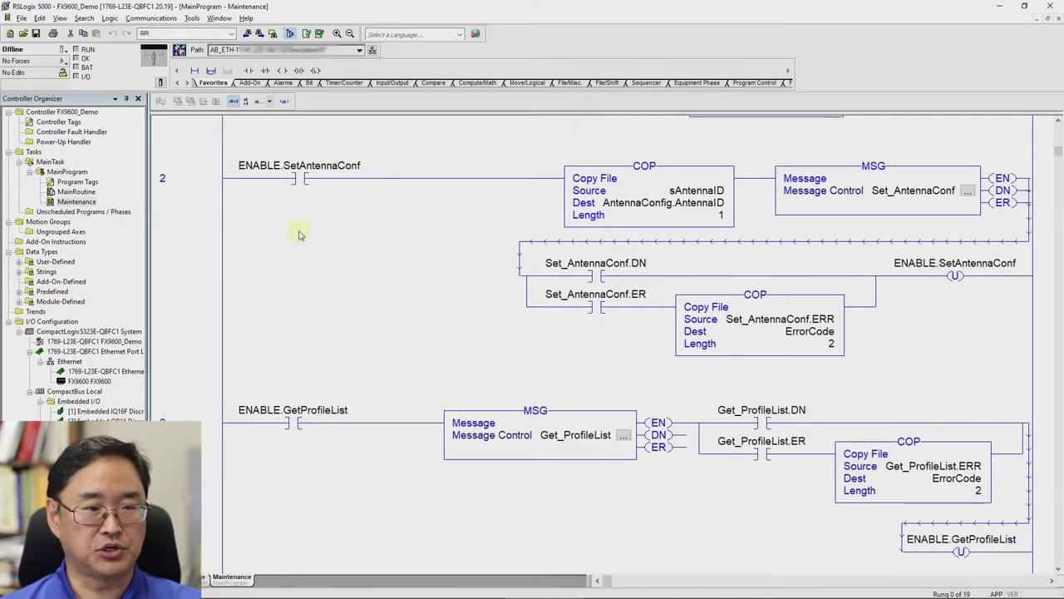
{"action": "left_click", "coordinate": [299, 177]}
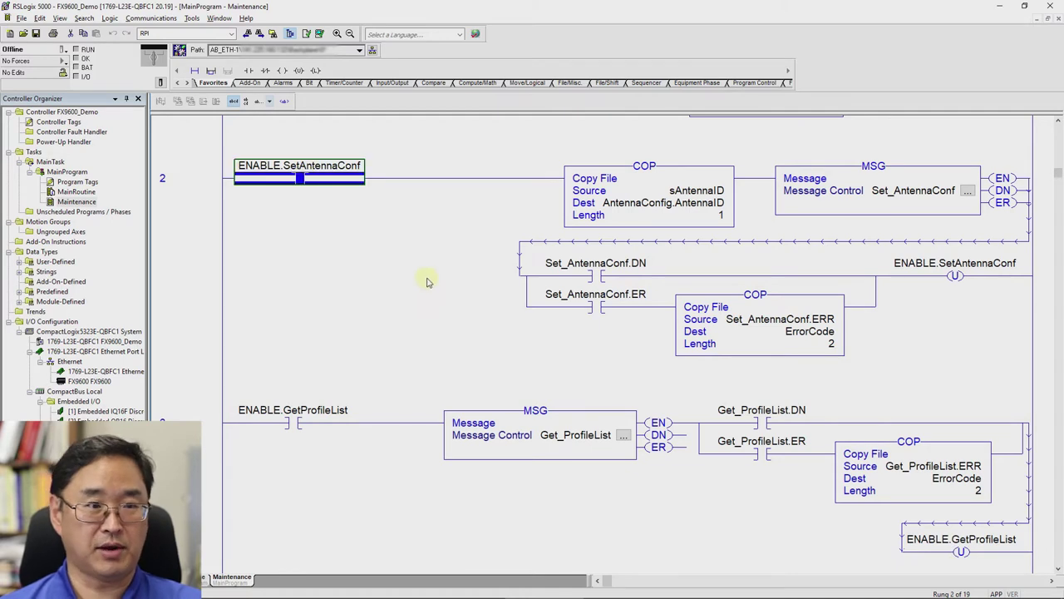
{"action": "left_click", "coordinate": [92, 381]}
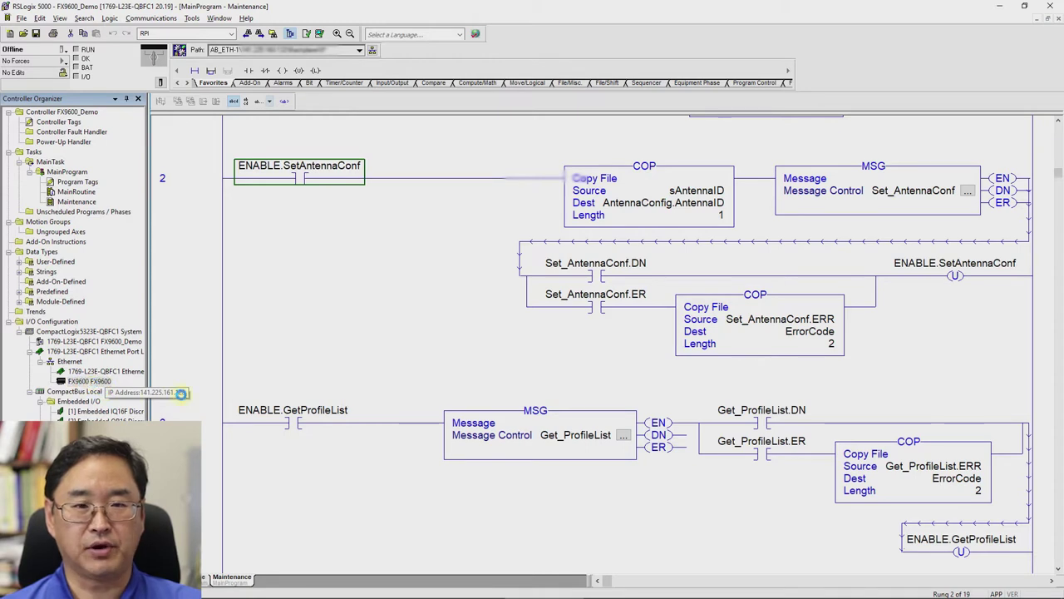
{"action": "left_click", "coordinate": [303, 389]}
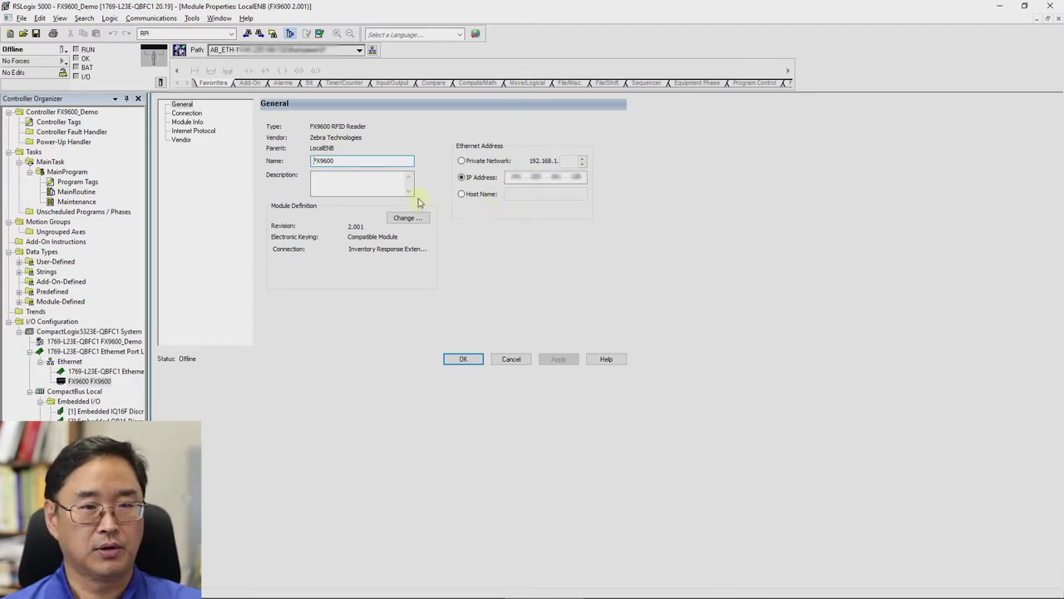
{"action": "left_click", "coordinate": [405, 218]}
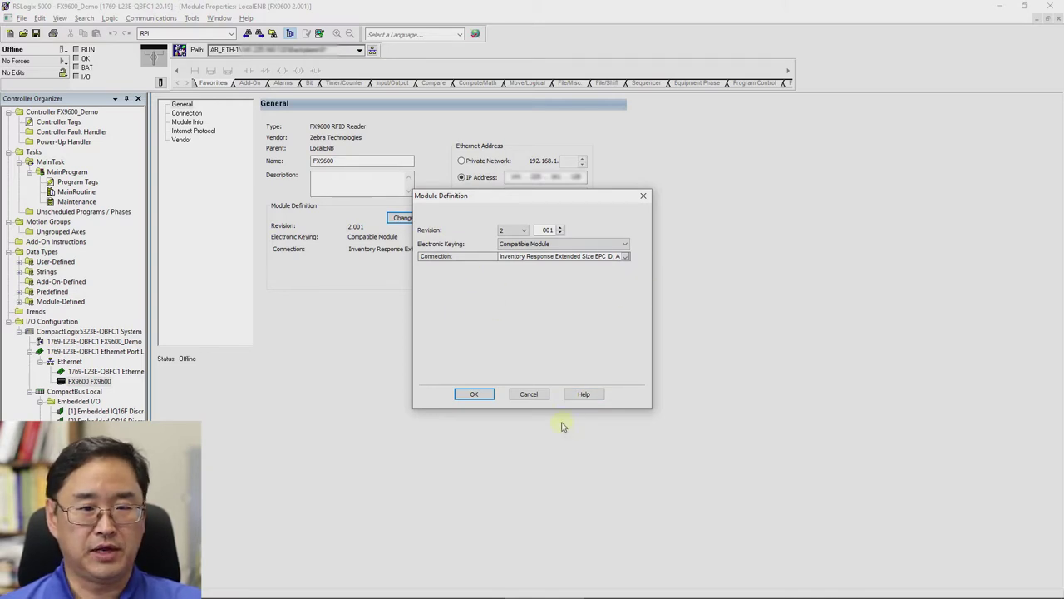
{"action": "left_click", "coordinate": [528, 397]}
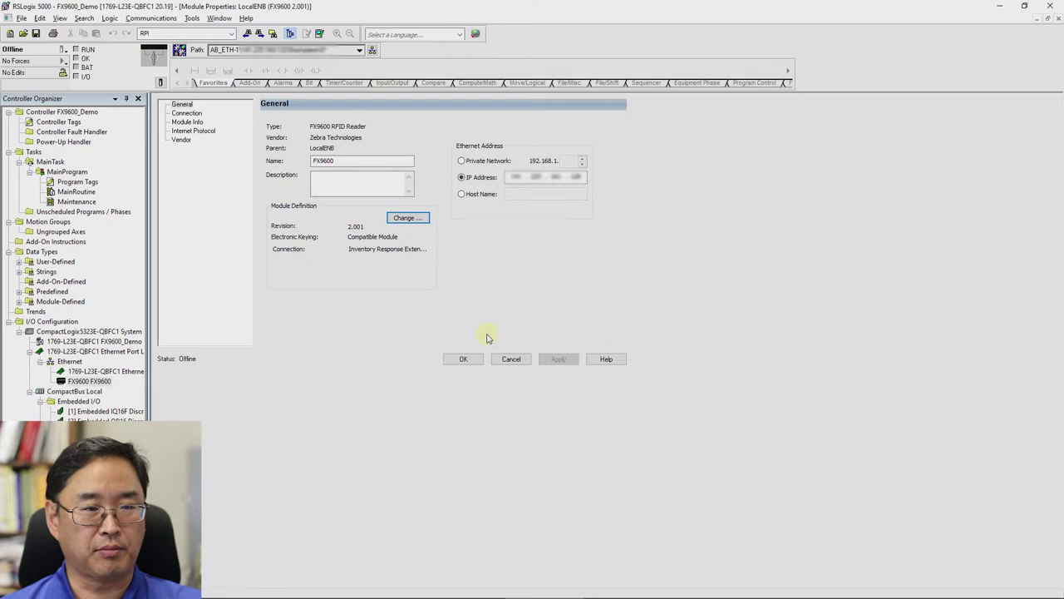
{"action": "left_click", "coordinate": [511, 359]}
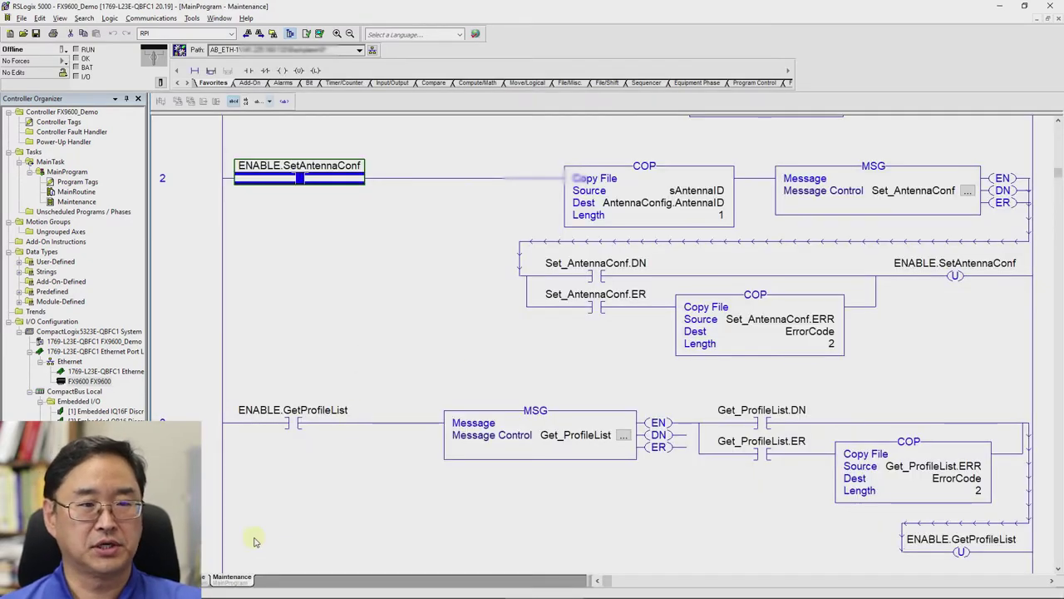
{"action": "scroll", "coordinate": [329, 445], "scroll_direction": "down", "scroll_amount": 5}
{"action": "scroll", "coordinate": [327, 446], "scroll_direction": "down", "scroll_amount": 5}
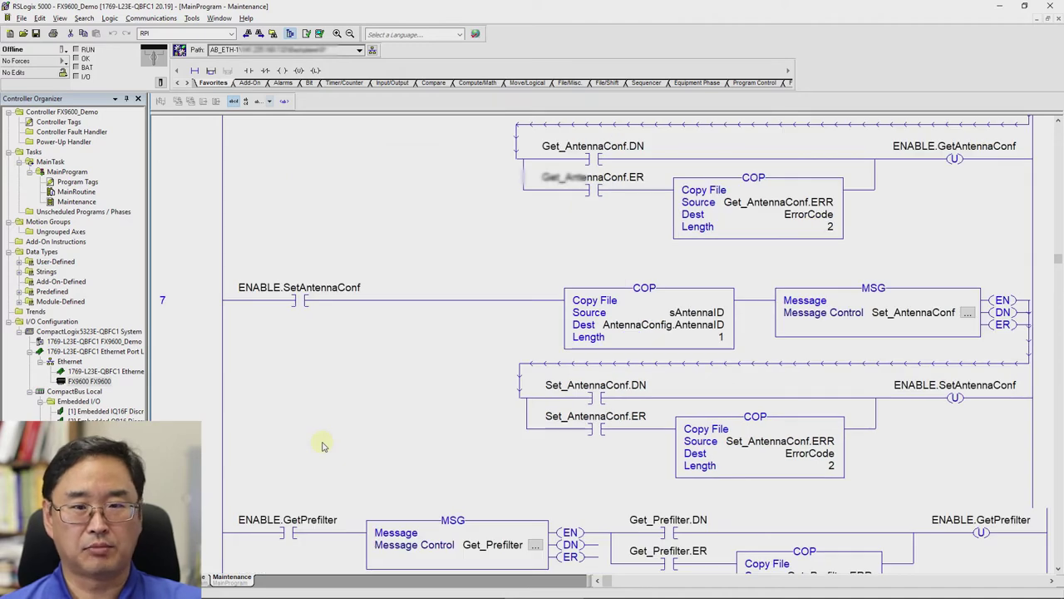
{"action": "scroll", "coordinate": [323, 446], "scroll_direction": "down", "scroll_amount": 15}
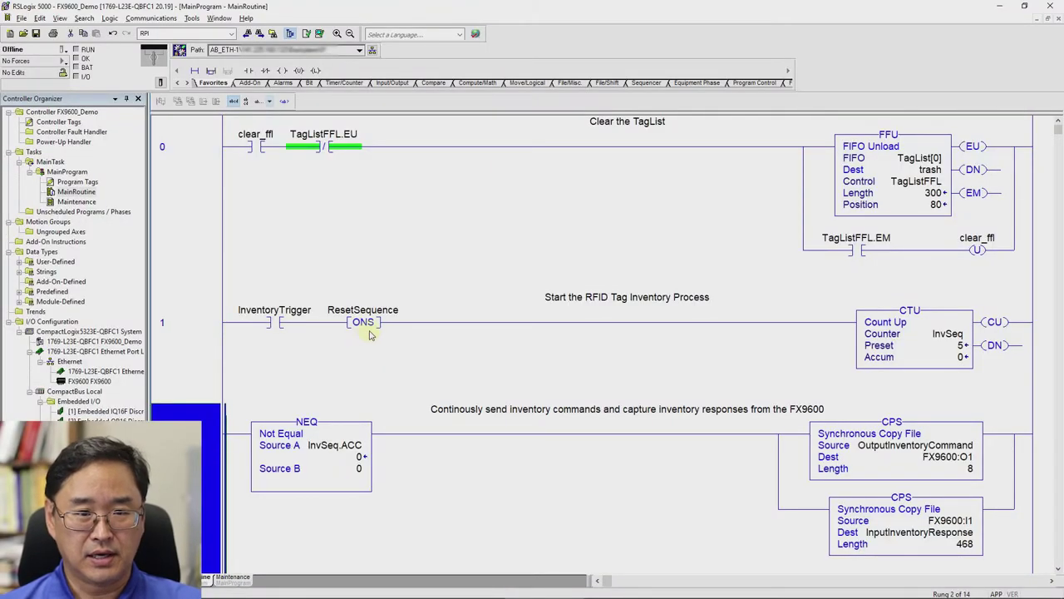
{"action": "scroll", "coordinate": [420, 371], "scroll_direction": "down", "scroll_amount": 3}
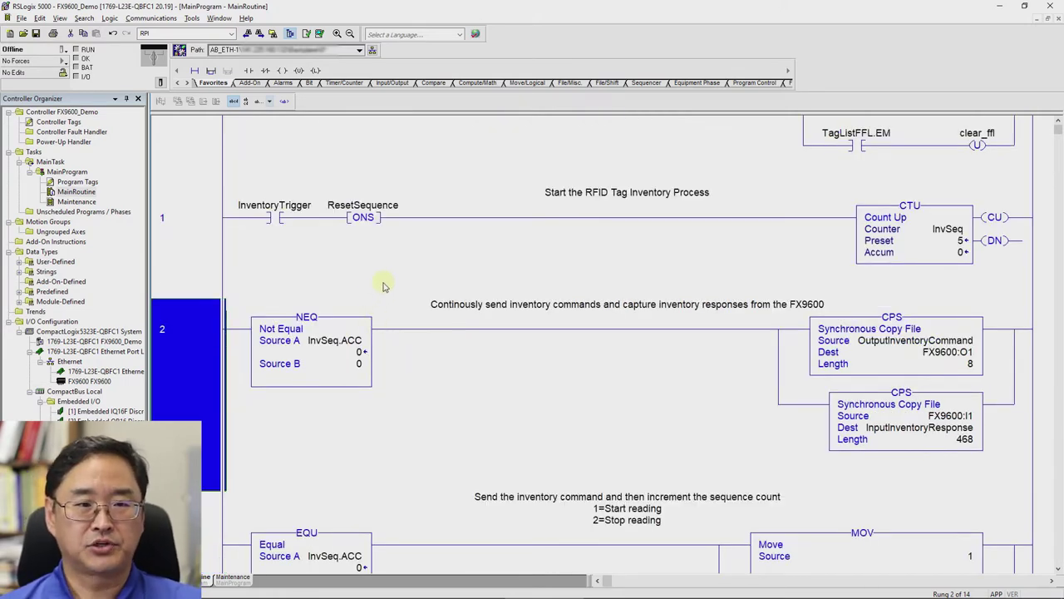
{"action": "left_click", "coordinate": [191, 218]}
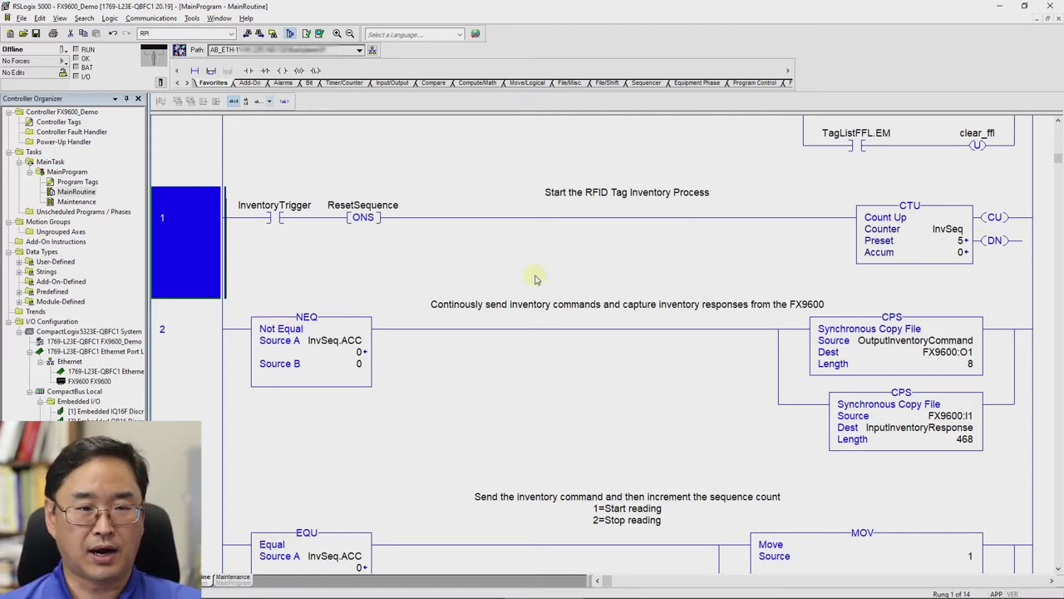
{"action": "scroll", "coordinate": [519, 263], "scroll_direction": "down", "scroll_amount": 1}
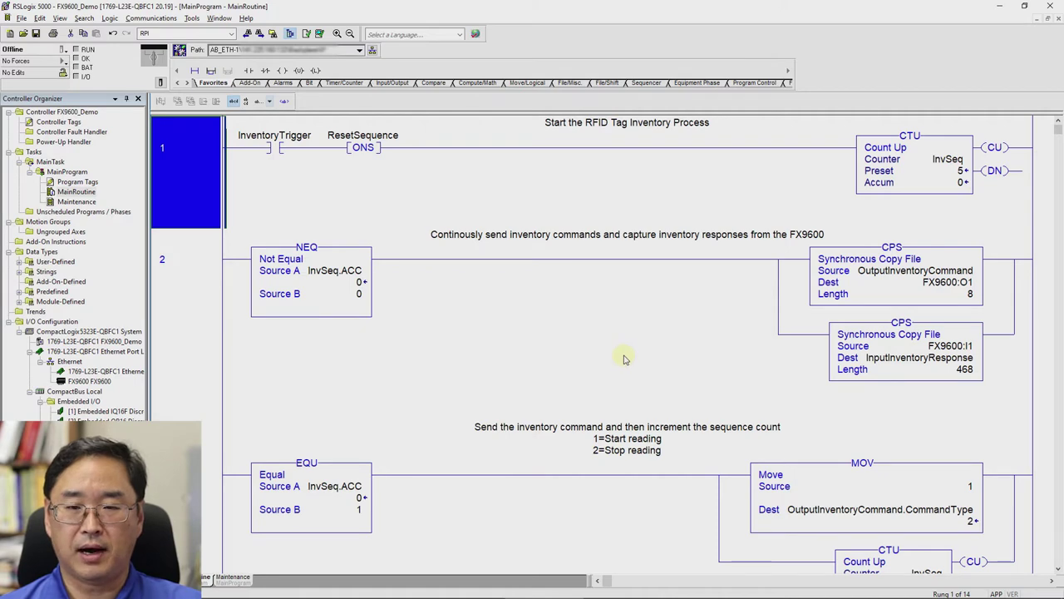
{"action": "scroll", "coordinate": [626, 359], "scroll_direction": "down", "scroll_amount": 1}
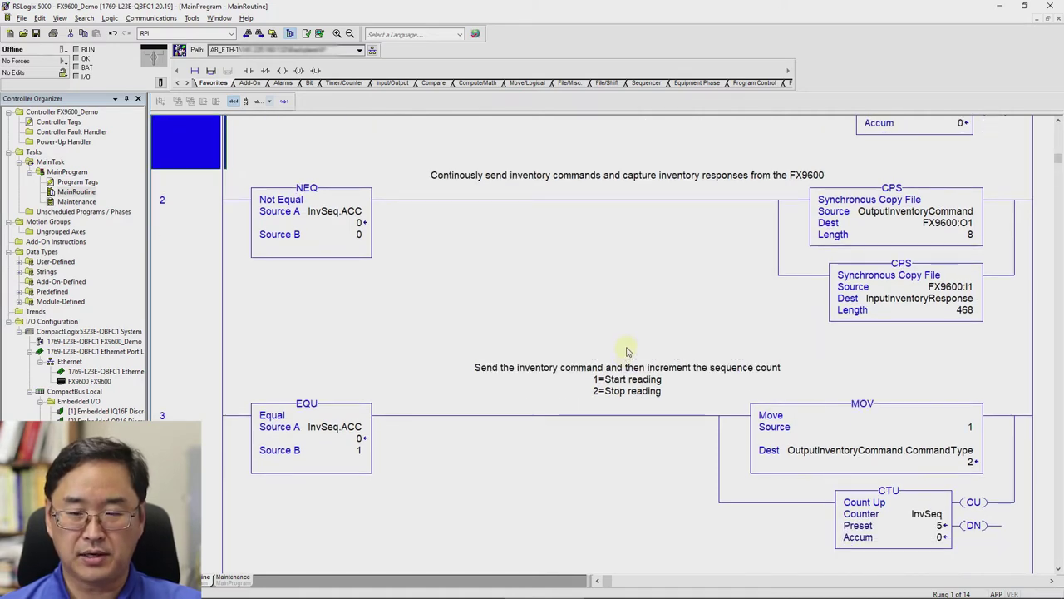
{"action": "scroll", "coordinate": [651, 350], "scroll_direction": "down", "scroll_amount": 1}
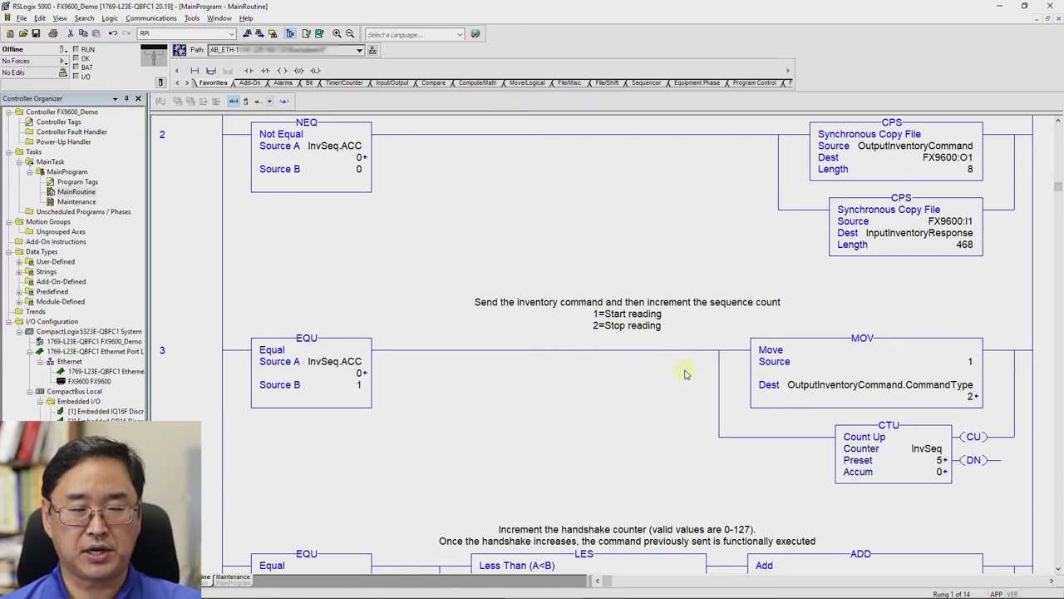
{"action": "scroll", "coordinate": [686, 374], "scroll_direction": "down", "scroll_amount": 8}
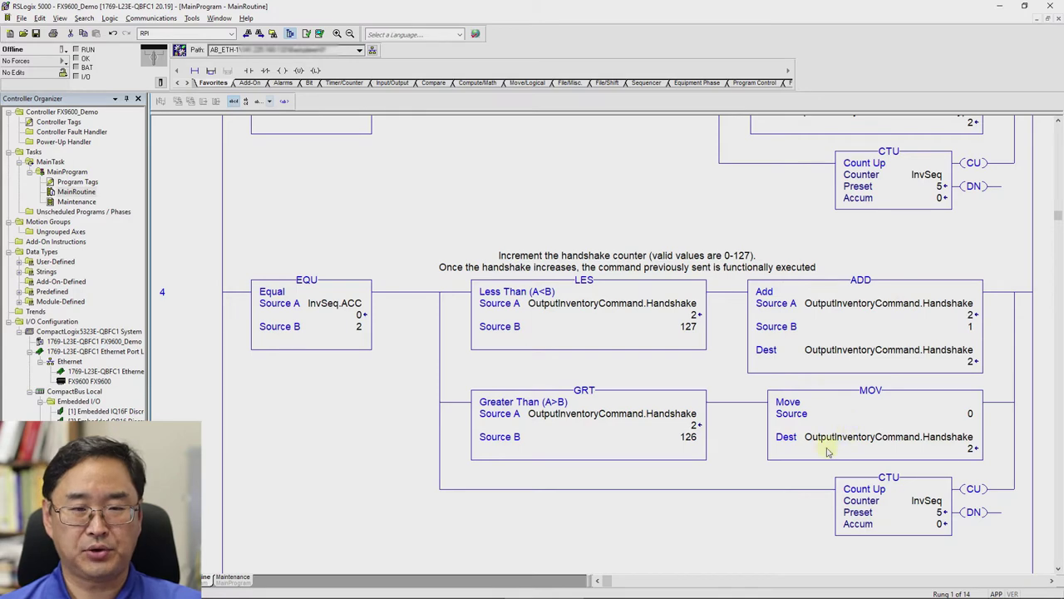
{"action": "scroll", "coordinate": [896, 497], "scroll_direction": "down", "scroll_amount": 3}
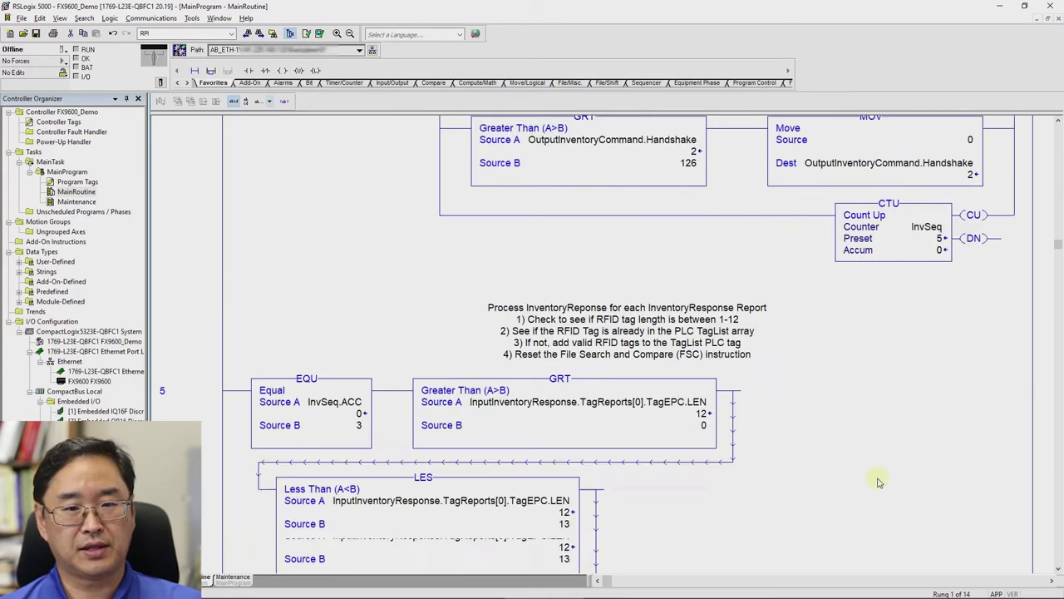
{"action": "scroll", "coordinate": [880, 483], "scroll_direction": "down", "scroll_amount": 1}
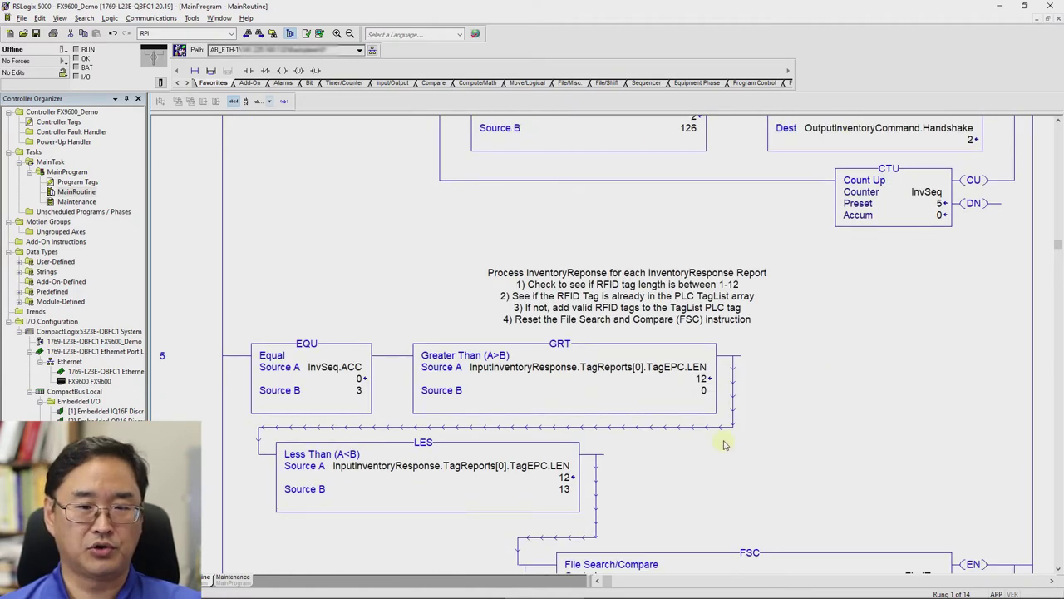
{"action": "scroll", "coordinate": [790, 439], "scroll_direction": "down", "scroll_amount": 2}
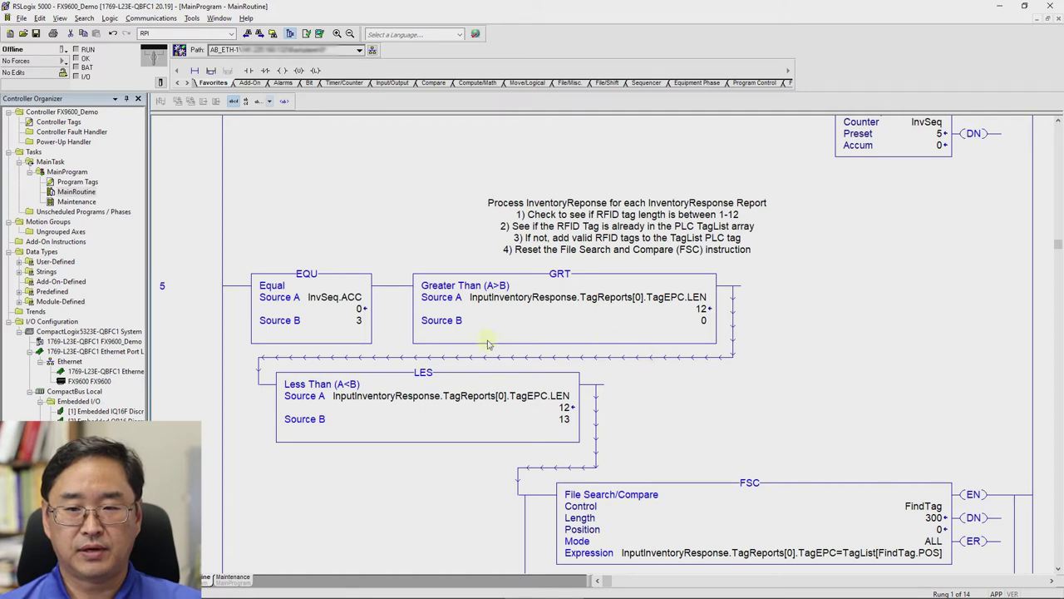
{"action": "scroll", "coordinate": [686, 363], "scroll_direction": "down", "scroll_amount": 2}
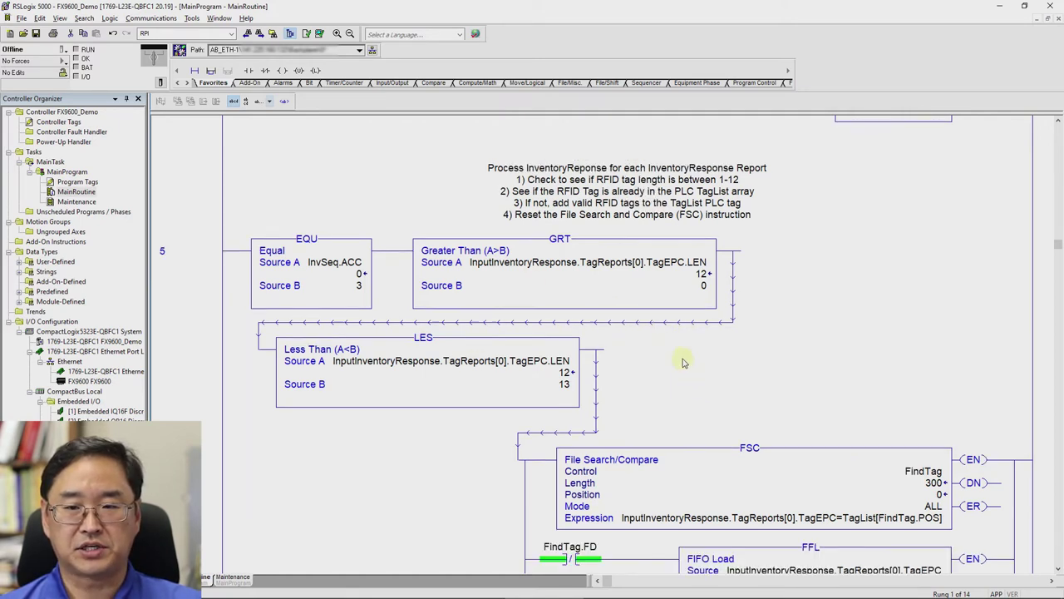
{"action": "scroll", "coordinate": [673, 353], "scroll_direction": "down", "scroll_amount": 1}
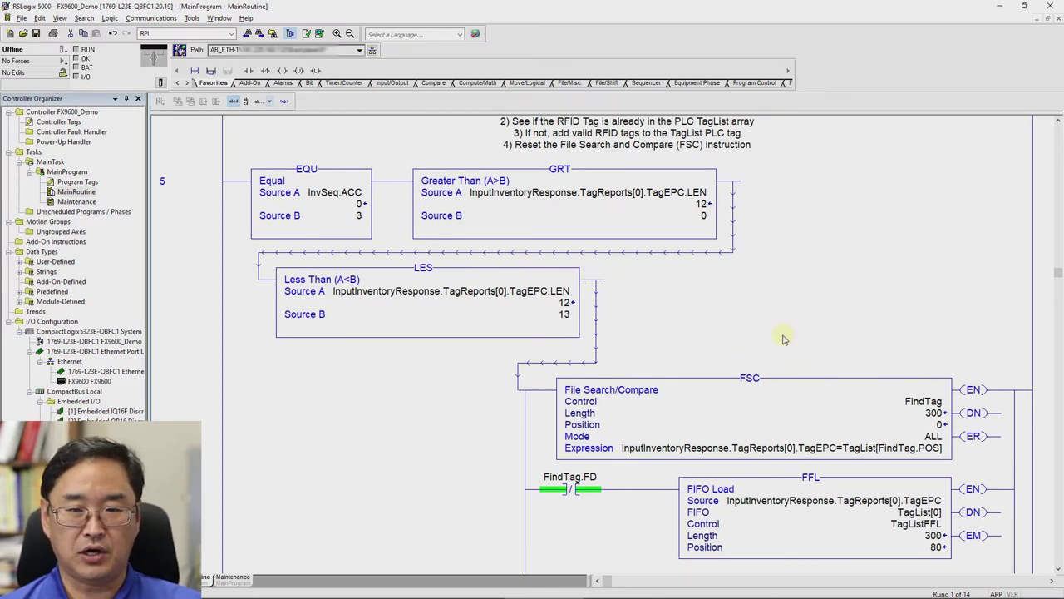
{"action": "scroll", "coordinate": [774, 344], "scroll_direction": "down", "scroll_amount": 3}
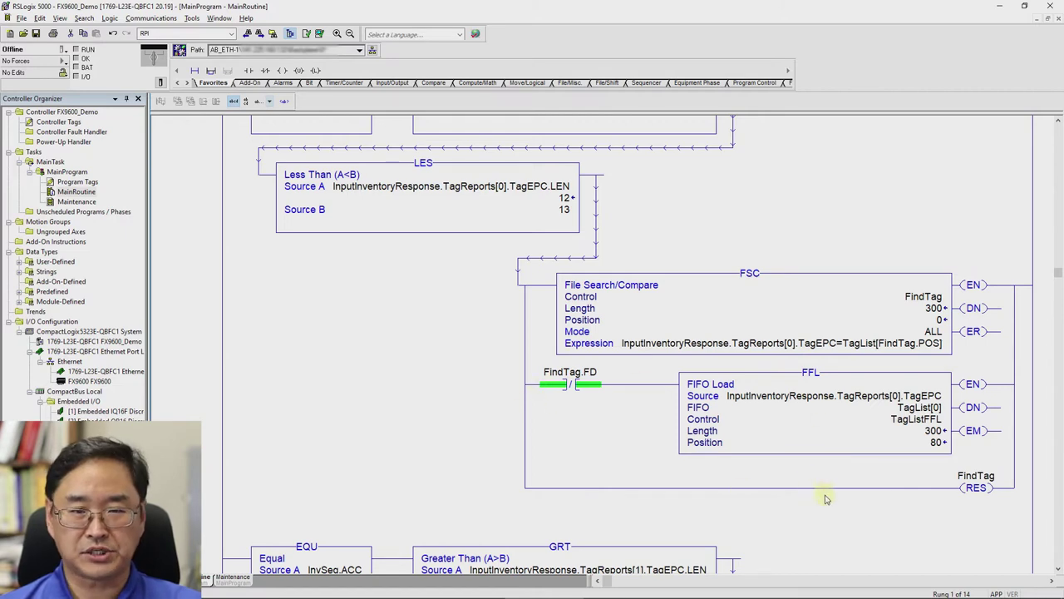
{"action": "scroll", "coordinate": [823, 488], "scroll_direction": "down", "scroll_amount": 3}
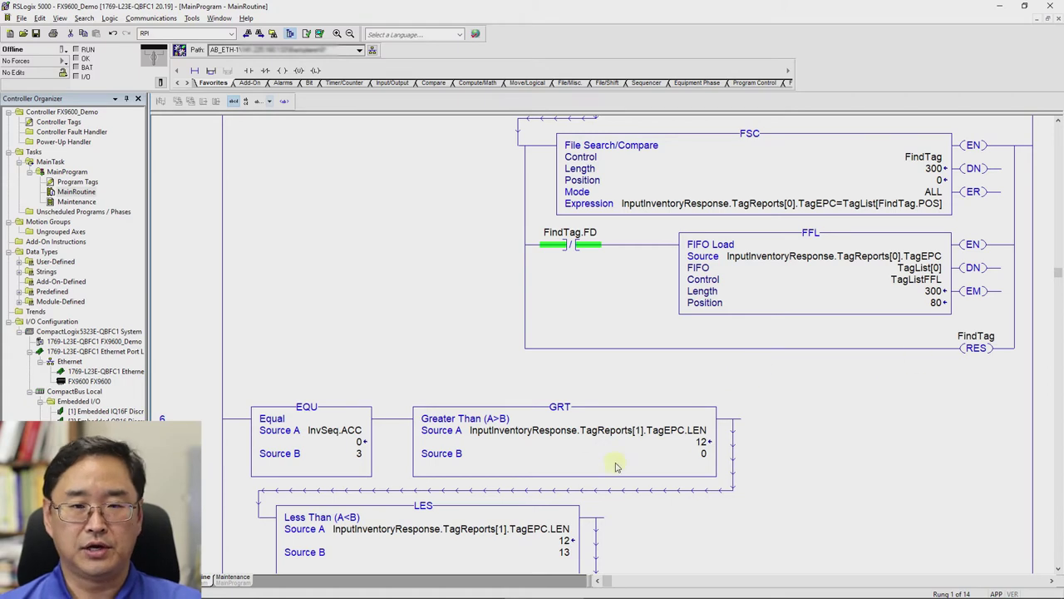
{"action": "scroll", "coordinate": [742, 463], "scroll_direction": "down", "scroll_amount": 3}
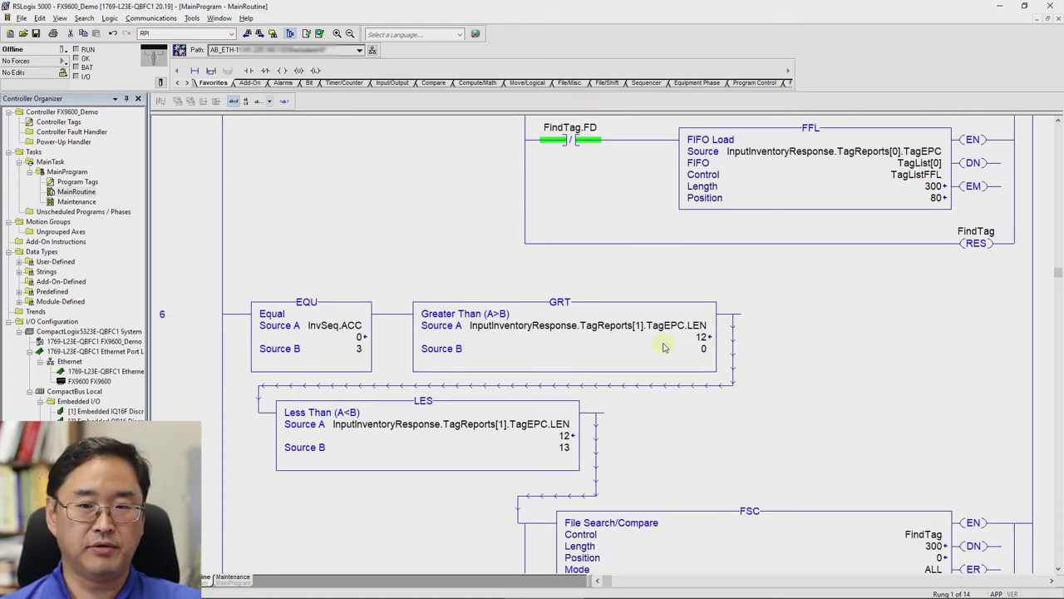
{"action": "left_click", "coordinate": [622, 317]}
{"action": "scroll", "coordinate": [665, 332], "scroll_direction": "up", "scroll_amount": 5}
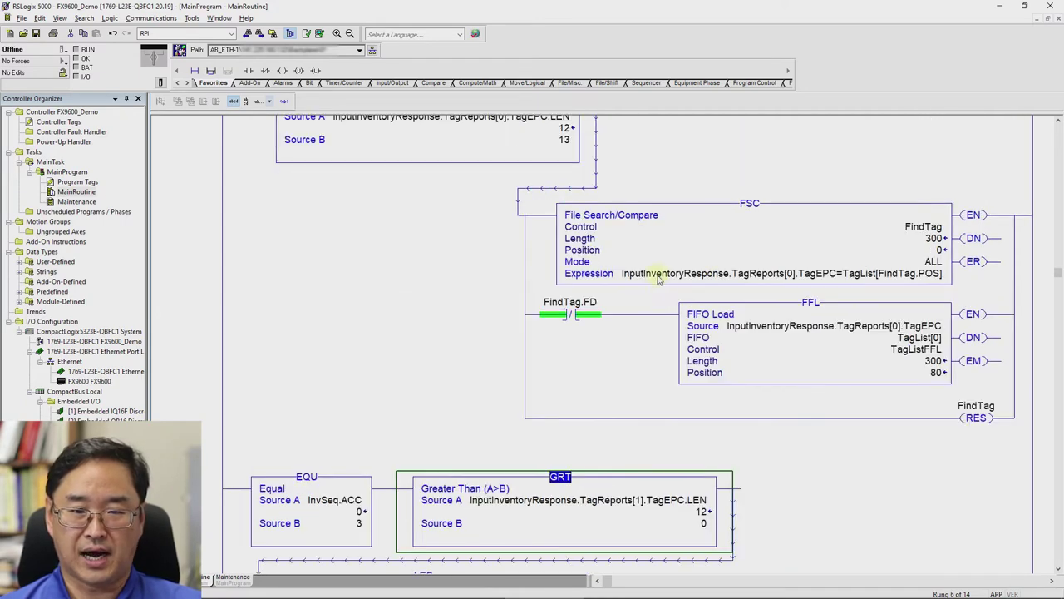
{"action": "scroll", "coordinate": [657, 280], "scroll_direction": "up", "scroll_amount": 5}
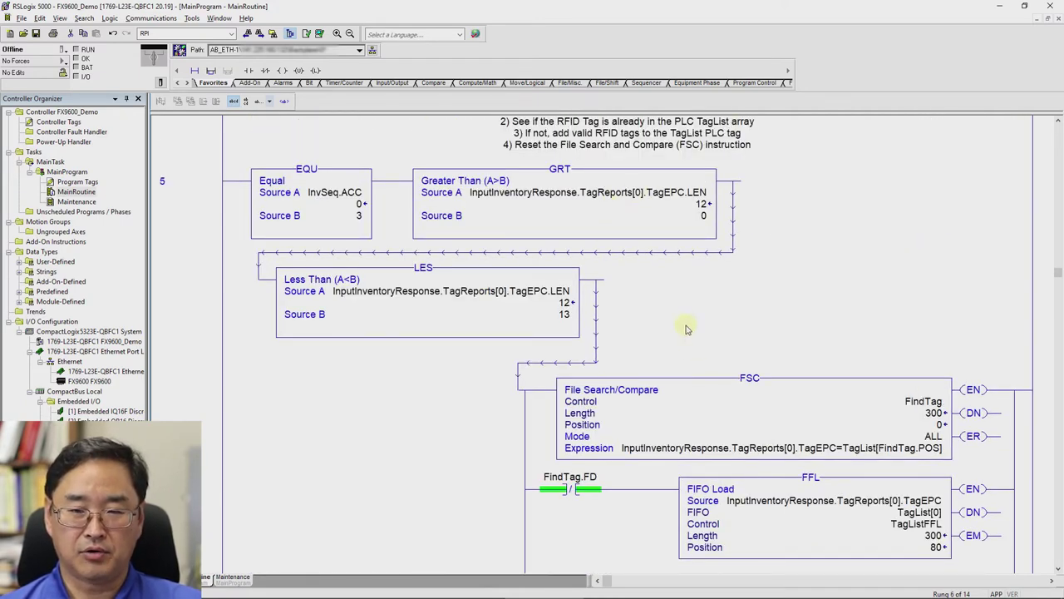
{"action": "scroll", "coordinate": [687, 329], "scroll_direction": "down", "scroll_amount": 20}
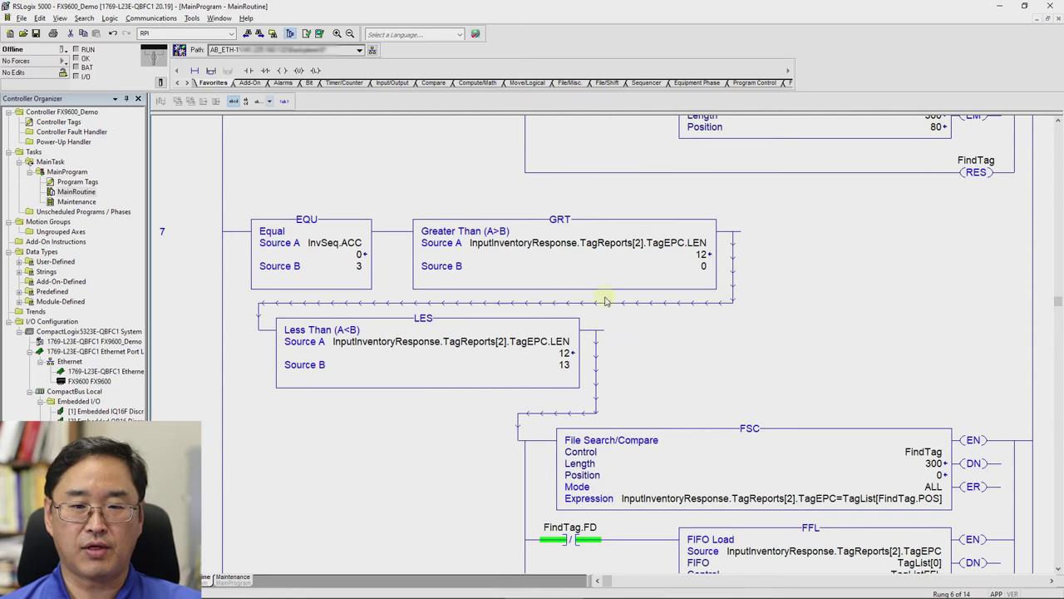
{"action": "left_click", "coordinate": [622, 263]}
{"action": "scroll", "coordinate": [644, 301], "scroll_direction": "down", "scroll_amount": 12}
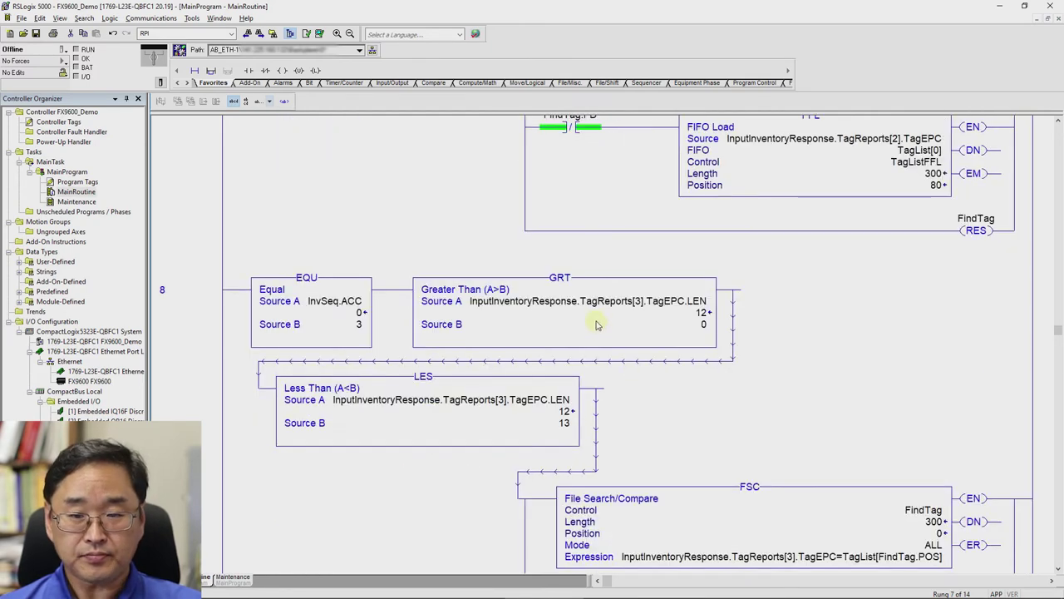
{"action": "left_click", "coordinate": [597, 325]}
{"action": "scroll", "coordinate": [649, 349], "scroll_direction": "down", "scroll_amount": 18}
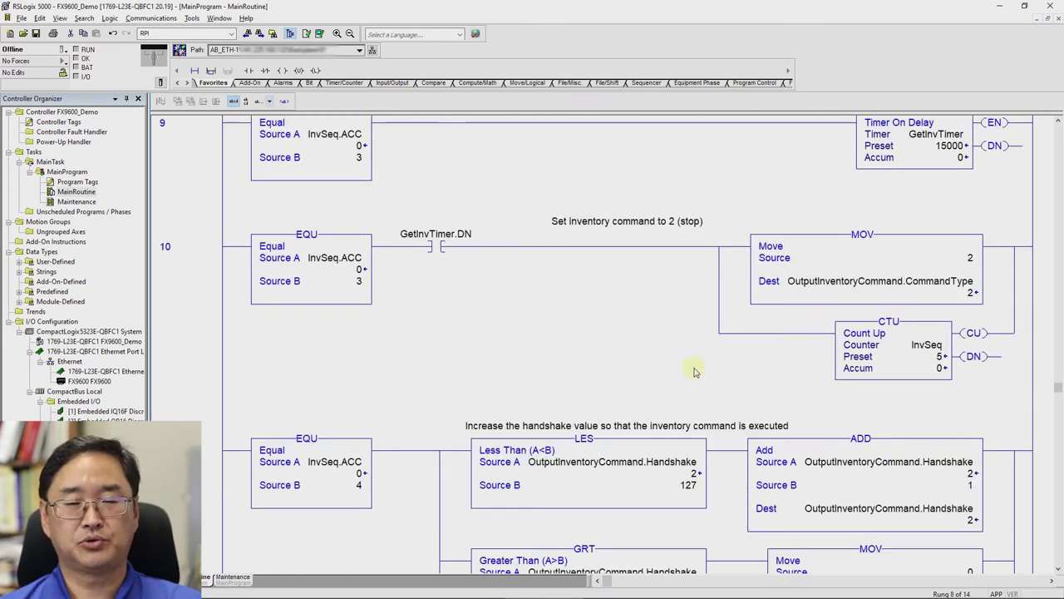
{"action": "scroll", "coordinate": [695, 372], "scroll_direction": "up", "scroll_amount": 3}
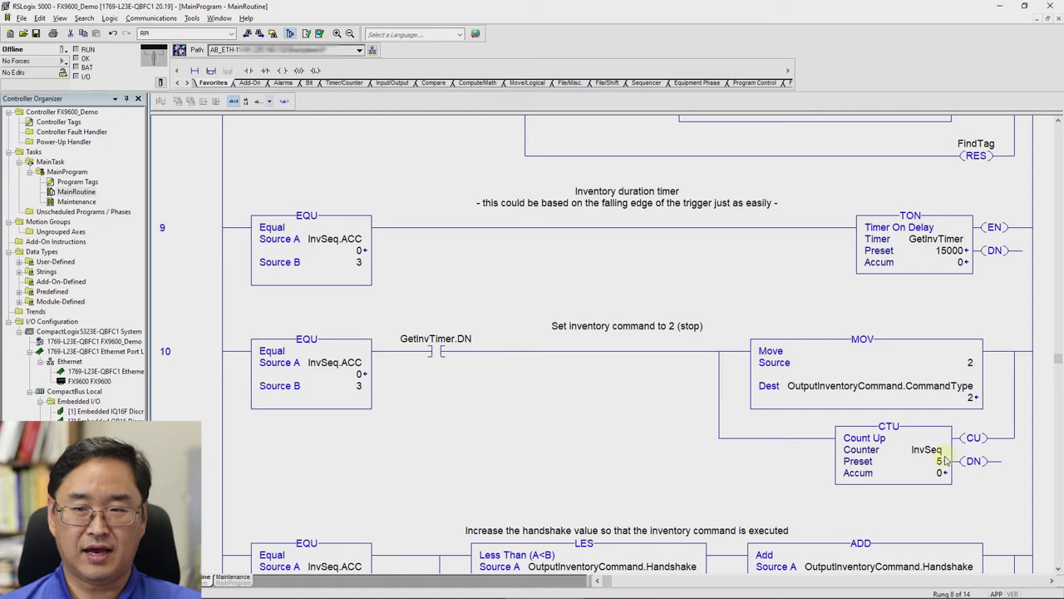
{"action": "scroll", "coordinate": [942, 453], "scroll_direction": "down", "scroll_amount": 3}
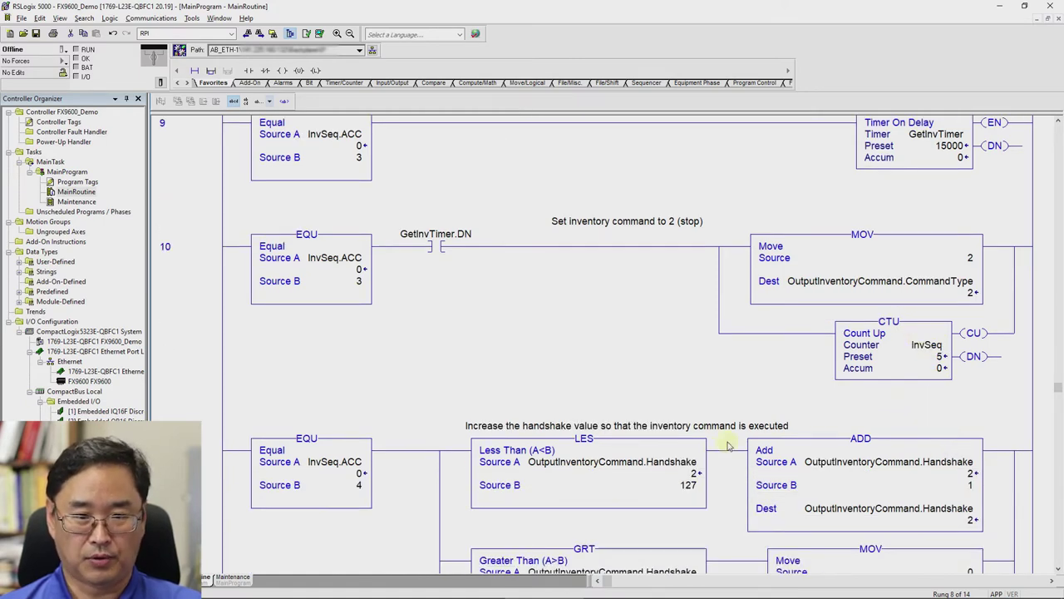
{"action": "scroll", "coordinate": [770, 463], "scroll_direction": "down", "scroll_amount": 3}
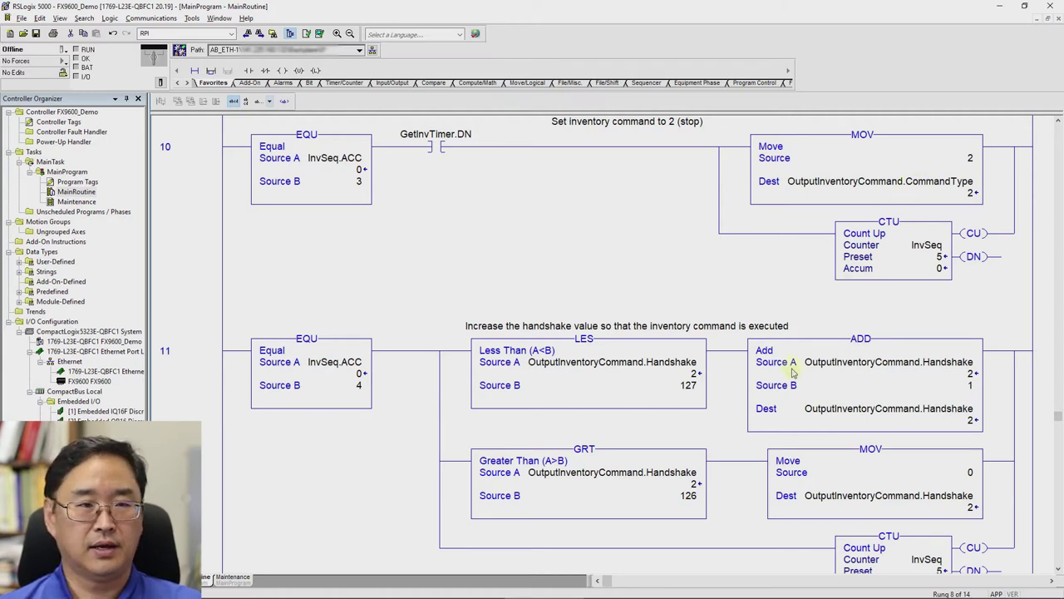
{"action": "scroll", "coordinate": [790, 359], "scroll_direction": "down", "scroll_amount": 6}
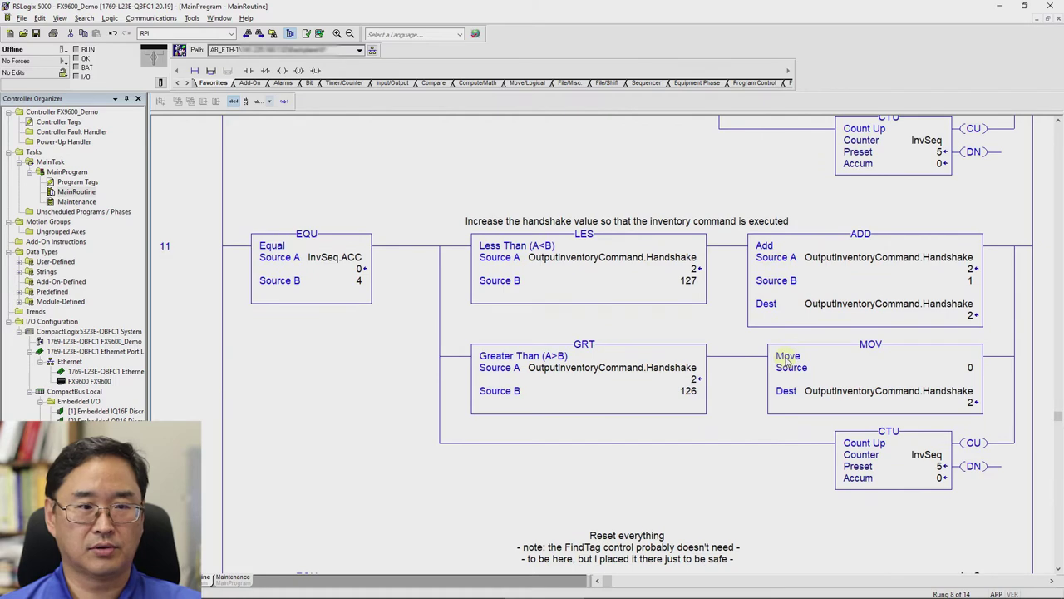
{"action": "scroll", "coordinate": [780, 371], "scroll_direction": "down", "scroll_amount": 3}
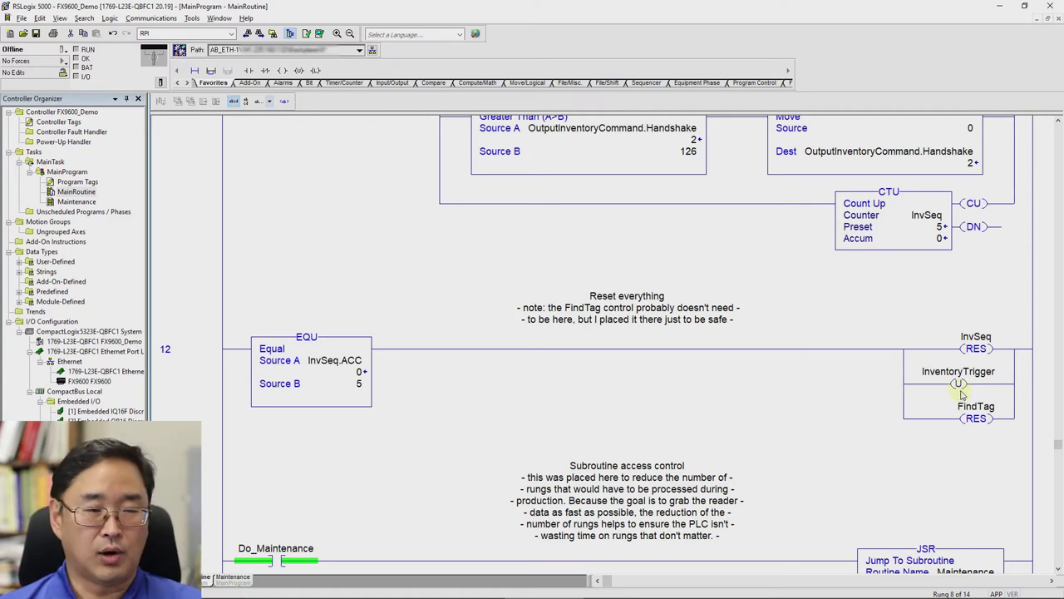
{"action": "mouse_move", "coordinate": [981, 379]}
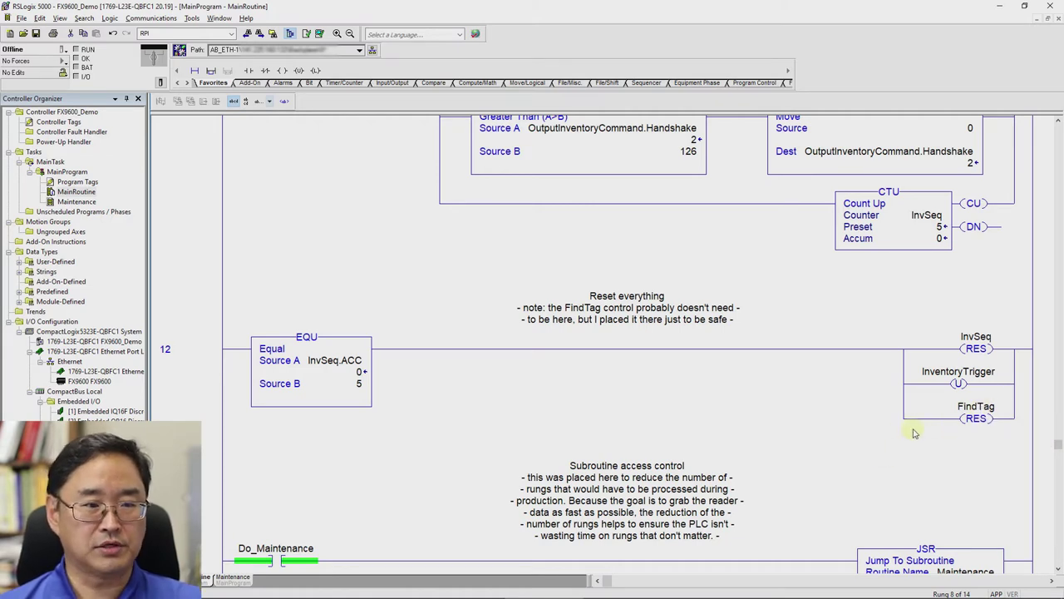
{"action": "scroll", "coordinate": [884, 432], "scroll_direction": "up", "scroll_amount": 2}
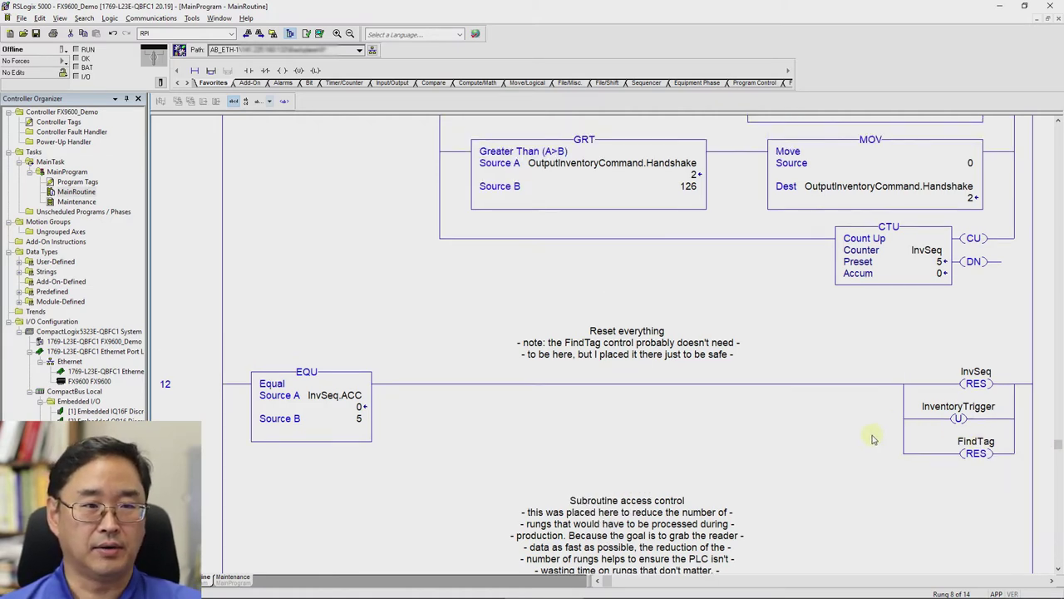
{"action": "scroll", "coordinate": [873, 434], "scroll_direction": "down", "scroll_amount": 5}
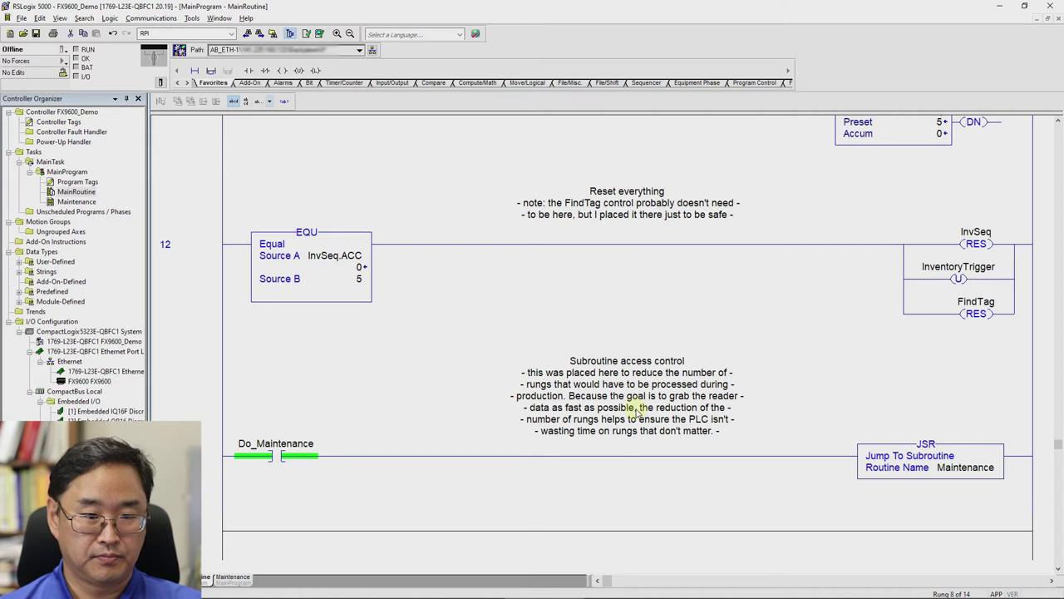
Choose Go Online from the Offline dropdown and confirm downloading the project to FX9600_Demo.
{"action": "key", "text": "ctrl+Home"}
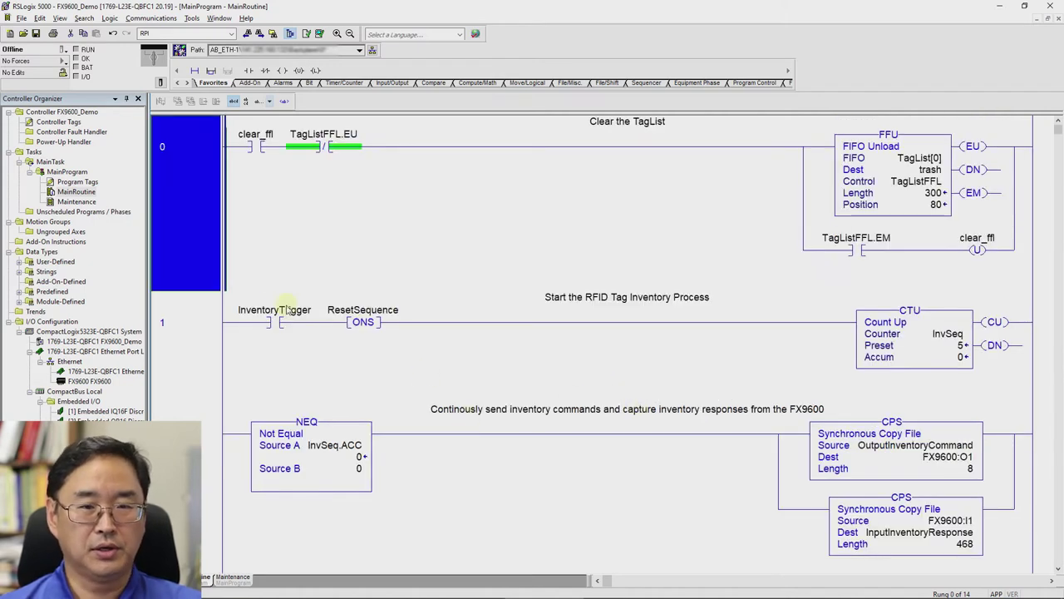
{"action": "left_click", "coordinate": [63, 50]}
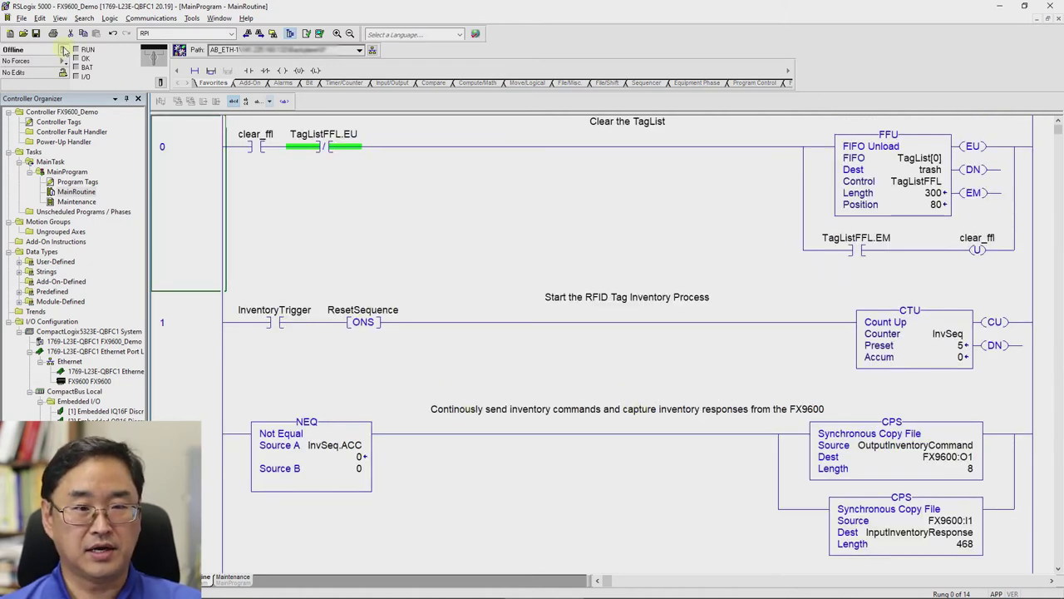
{"action": "left_click", "coordinate": [63, 50]}
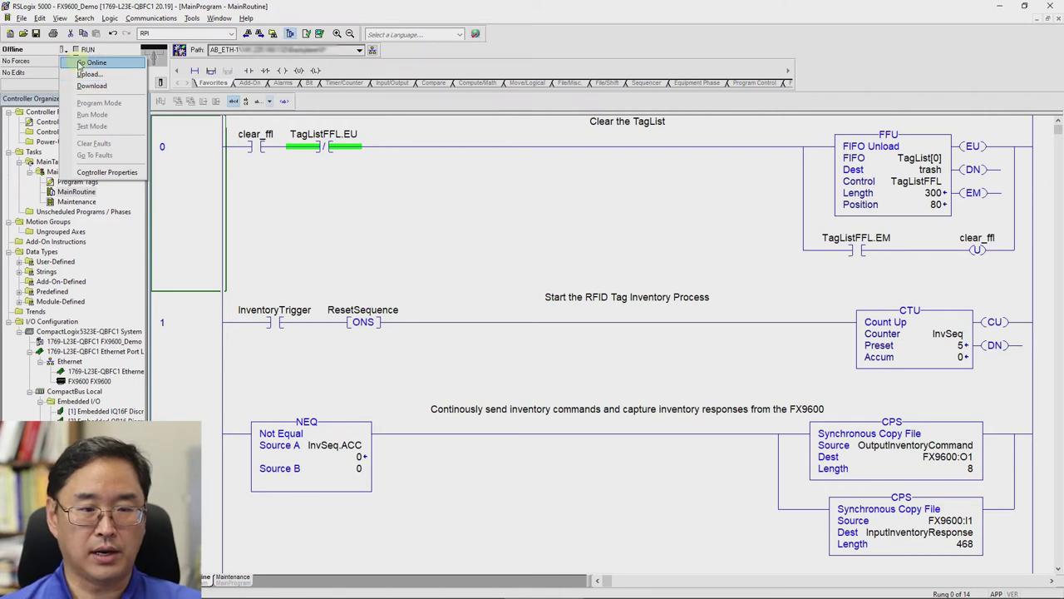
{"action": "left_click", "coordinate": [80, 87]}
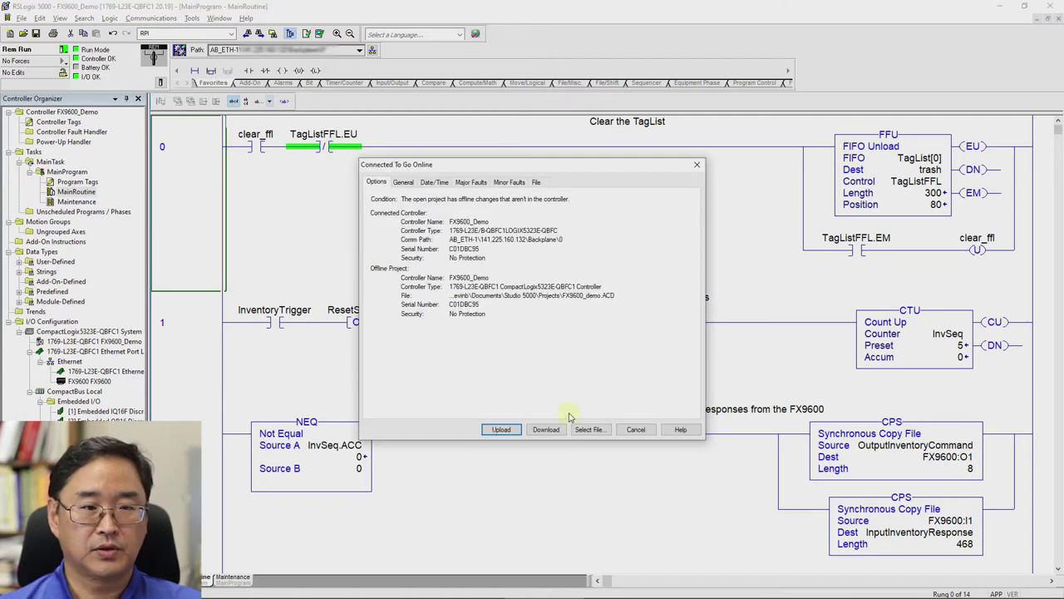
{"action": "left_click", "coordinate": [547, 429]}
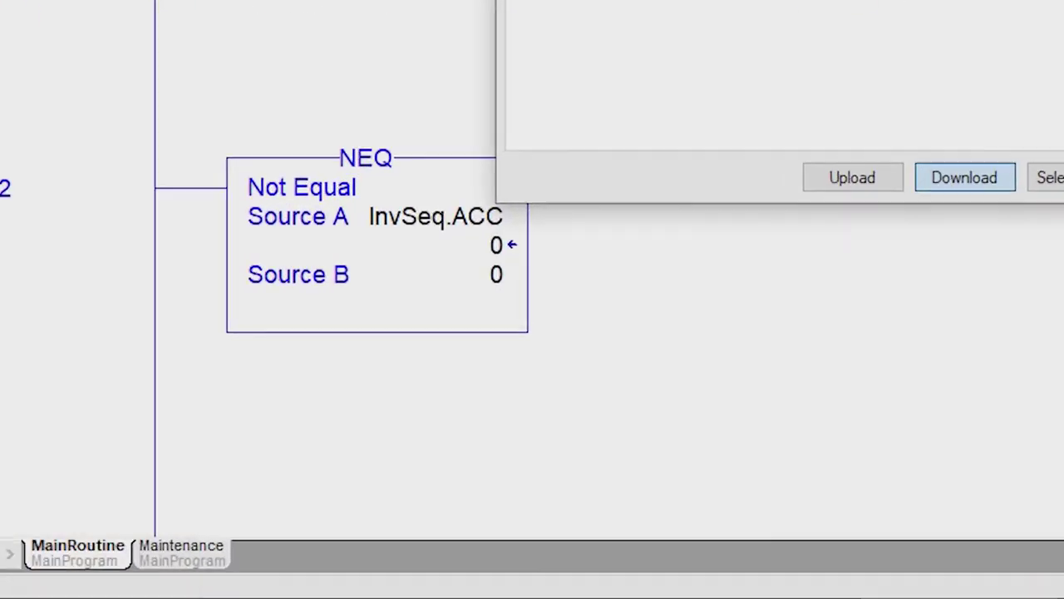
{"action": "left_click", "coordinate": [796, 95]}
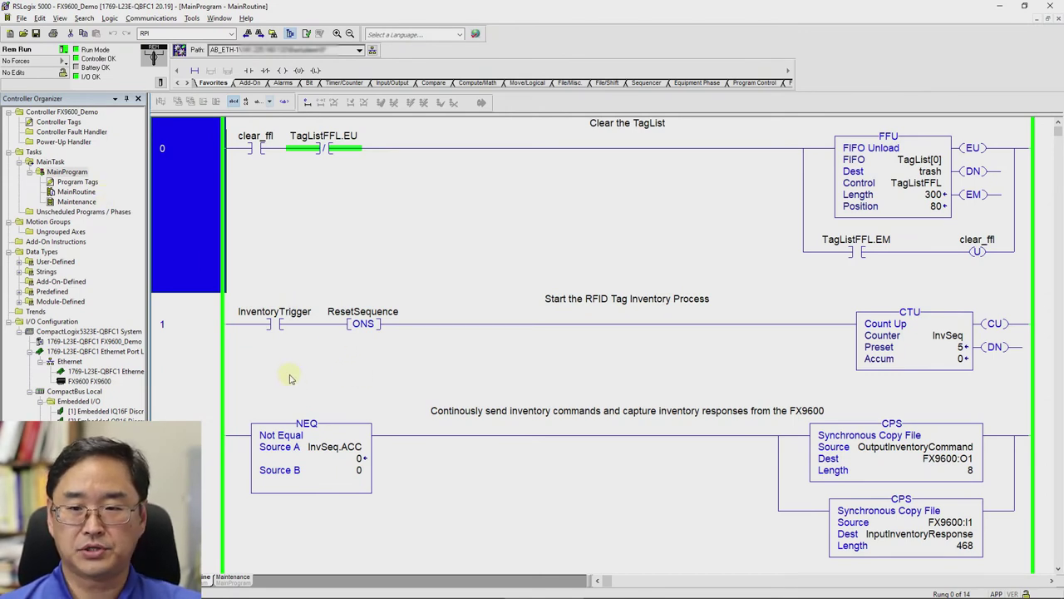
Check Maintenance rung 2's ENABLE.SetAntennaConf contact, then open the MainProgram Program Tags.
{"action": "key", "text": "ctrl+End"}
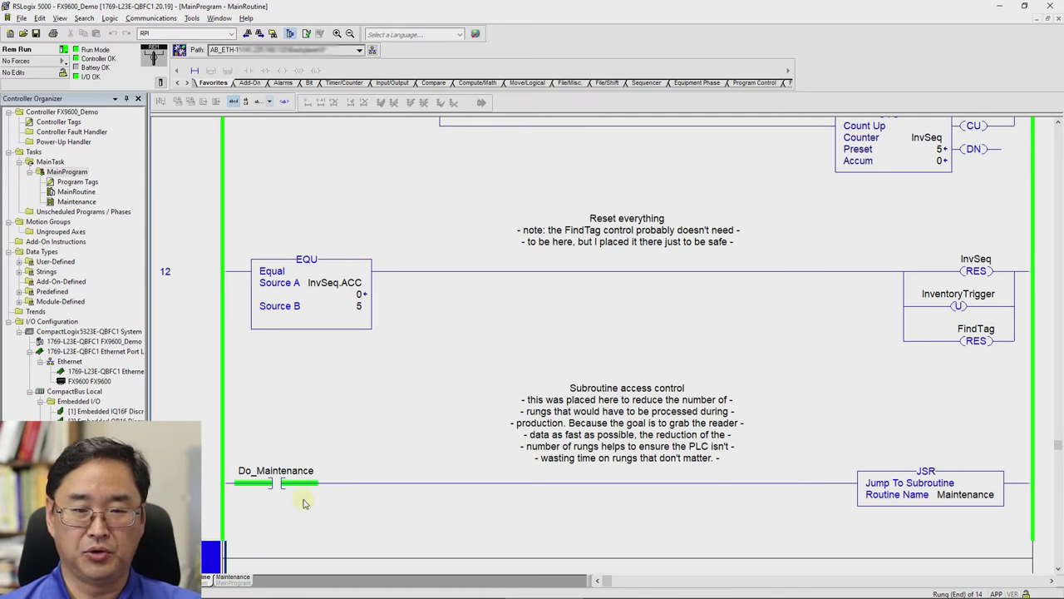
{"action": "left_click", "coordinate": [240, 580]}
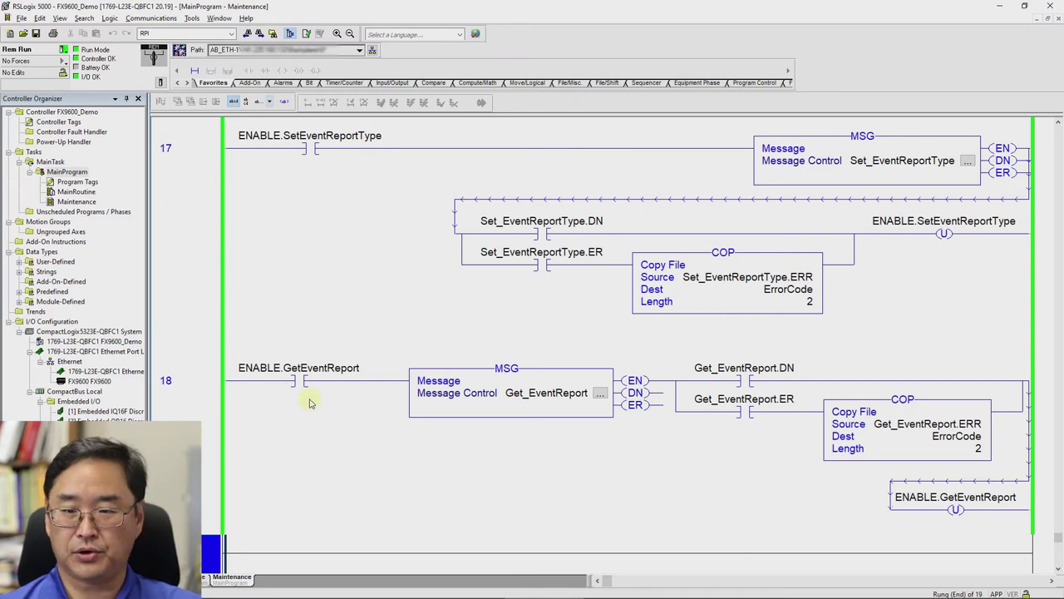
{"action": "key", "text": "ctrl+Home"}
{"action": "scroll", "coordinate": [293, 345], "scroll_direction": "down", "scroll_amount": 5}
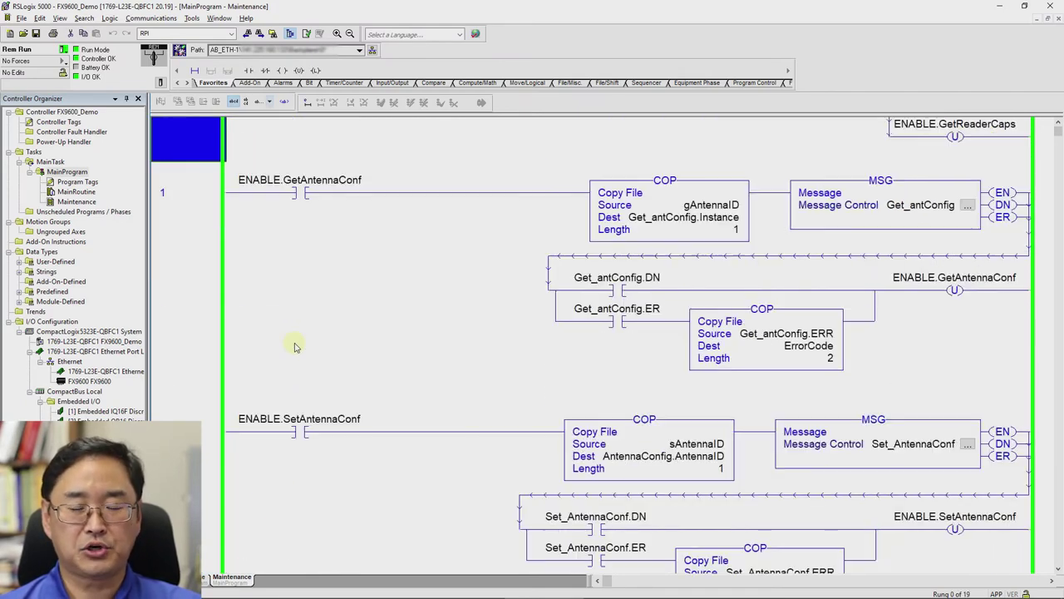
{"action": "left_click", "coordinate": [293, 365]}
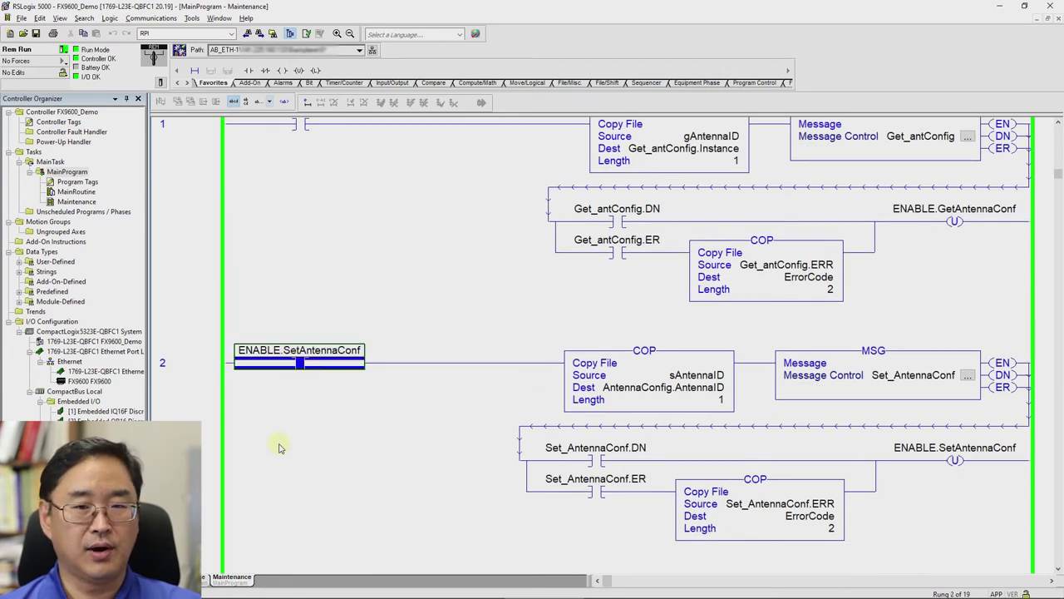
{"action": "key", "text": "ctrl+alt+t"}
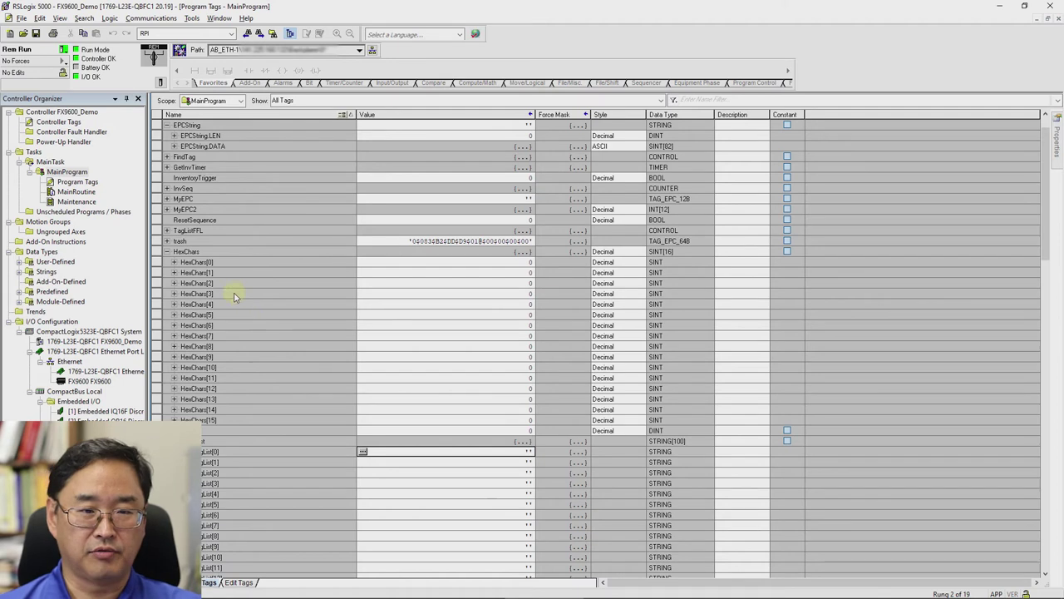
Collapse the HexChars and myStringList arrays and switch to the controller-scope tags.
{"action": "left_click", "coordinate": [167, 252]}
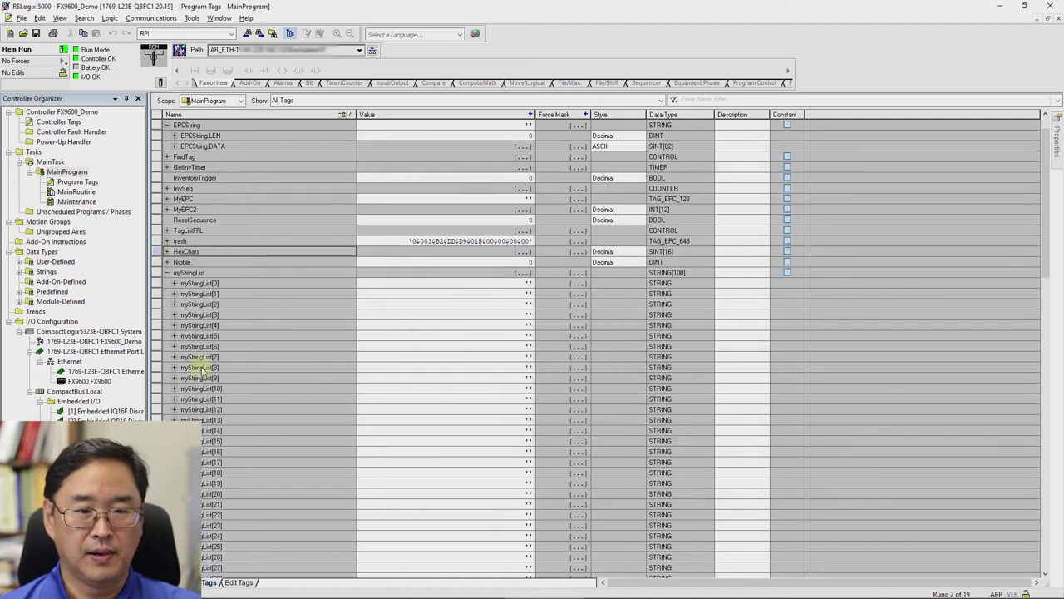
{"action": "left_click", "coordinate": [167, 273]}
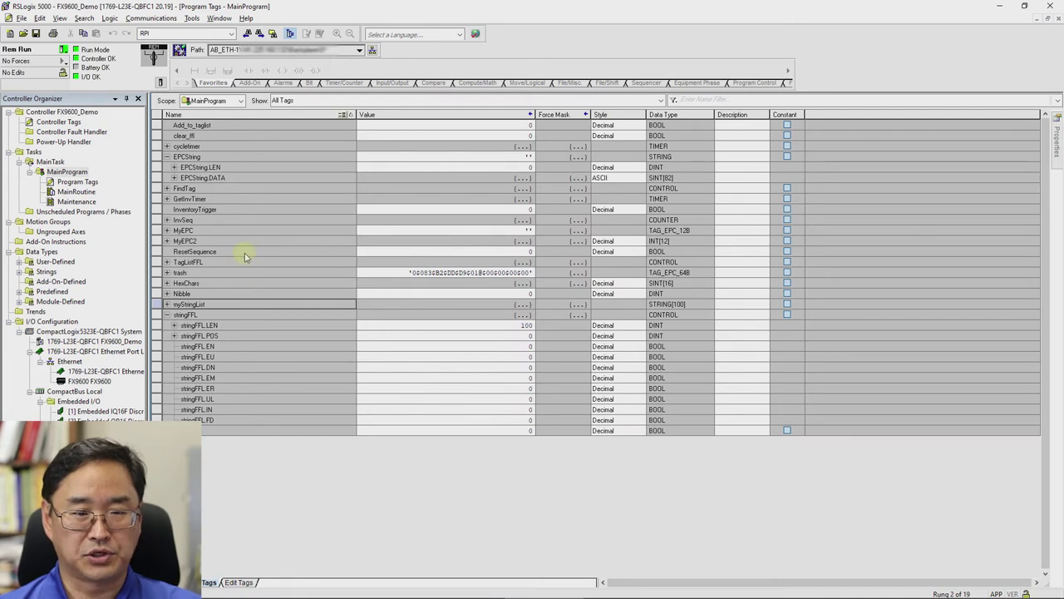
{"action": "left_click", "coordinate": [1059, 20]}
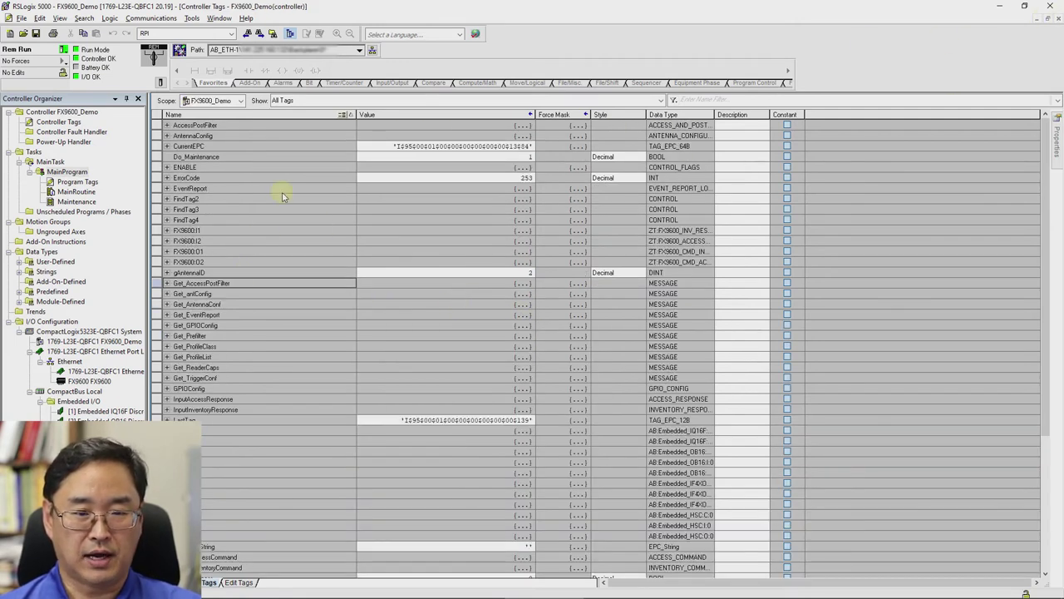
{"action": "scroll", "coordinate": [220, 354], "scroll_direction": "down", "scroll_amount": 1}
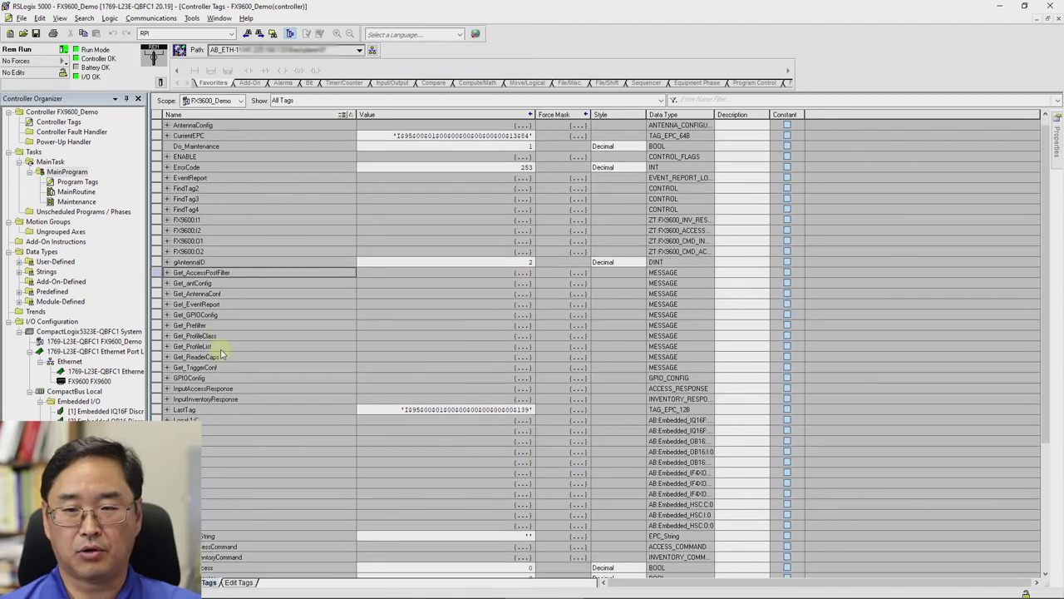
{"action": "scroll", "coordinate": [221, 354], "scroll_direction": "down", "scroll_amount": 6}
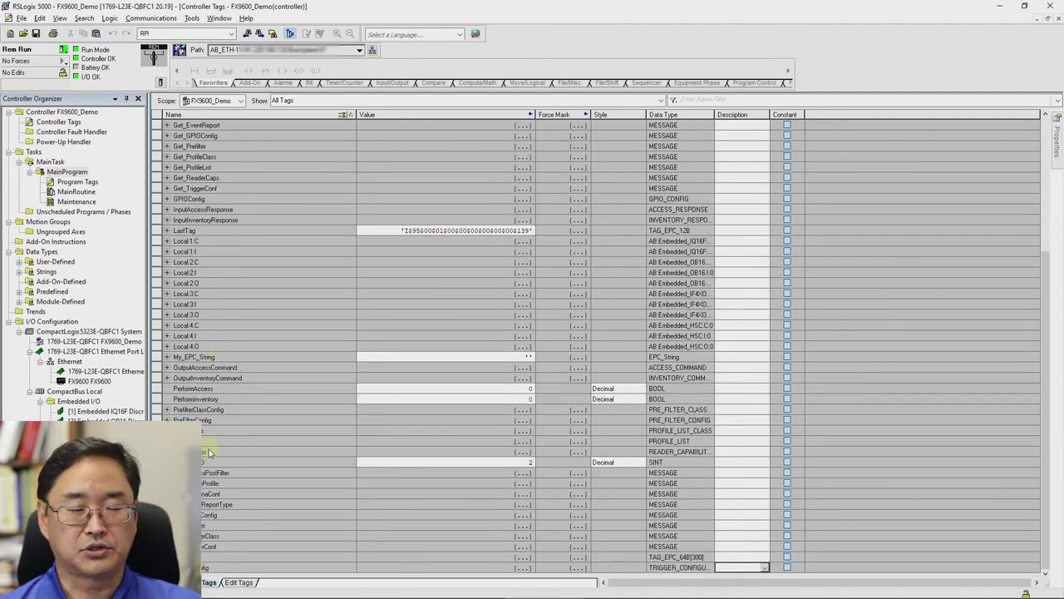
{"action": "left_click", "coordinate": [157, 461]}
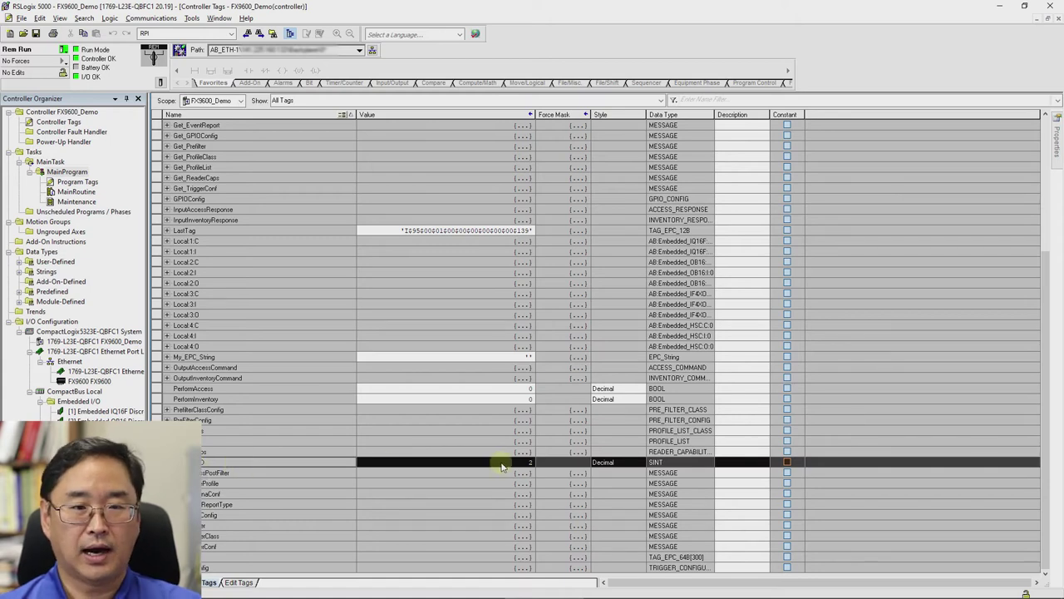
{"action": "scroll", "coordinate": [474, 470], "scroll_direction": "up", "scroll_amount": 6}
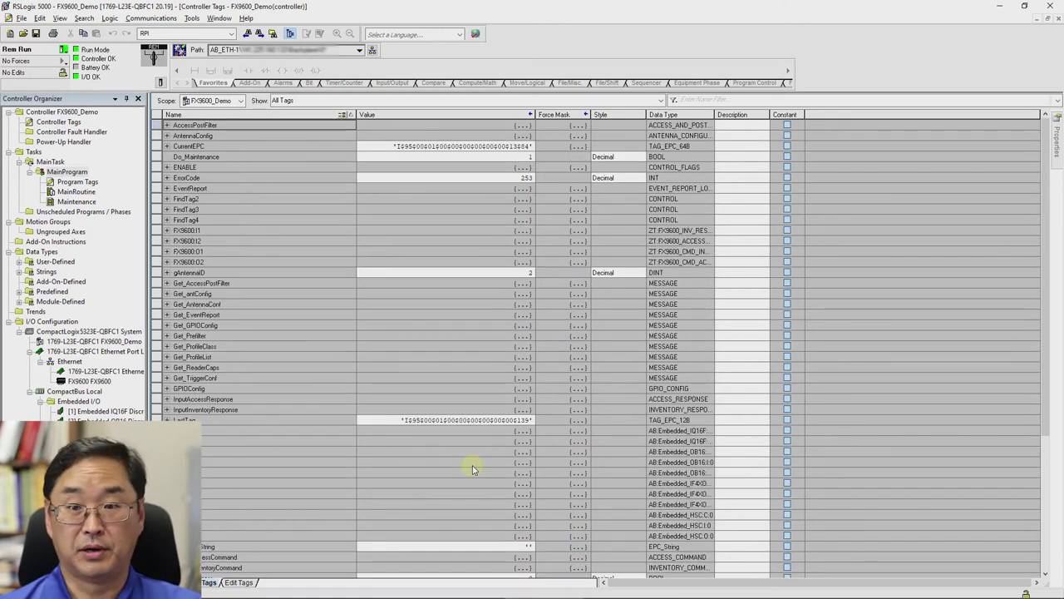
Expand AntennaConfig and set its PowerLevel to 3000, then return to the ladder.
{"action": "left_click", "coordinate": [166, 135]}
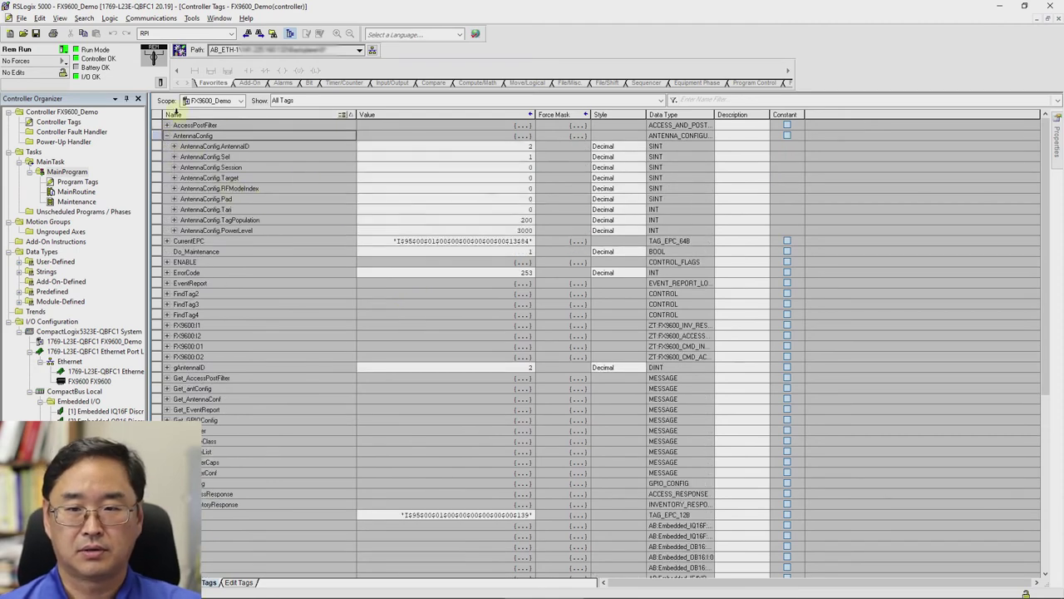
{"action": "left_click", "coordinate": [468, 230]}
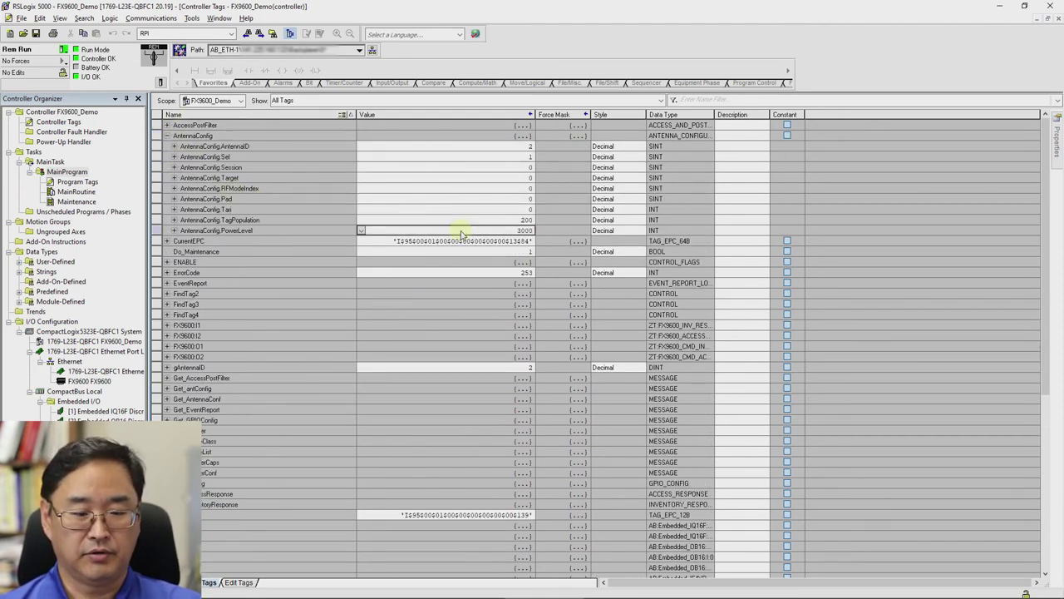
{"action": "type", "text": "3"}
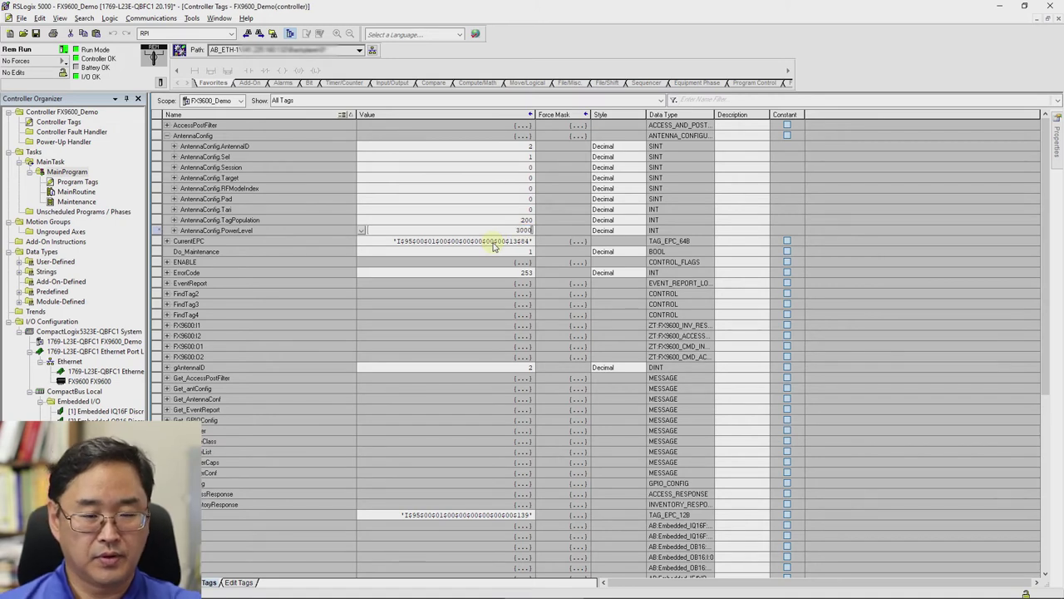
{"action": "key", "text": "Return"}
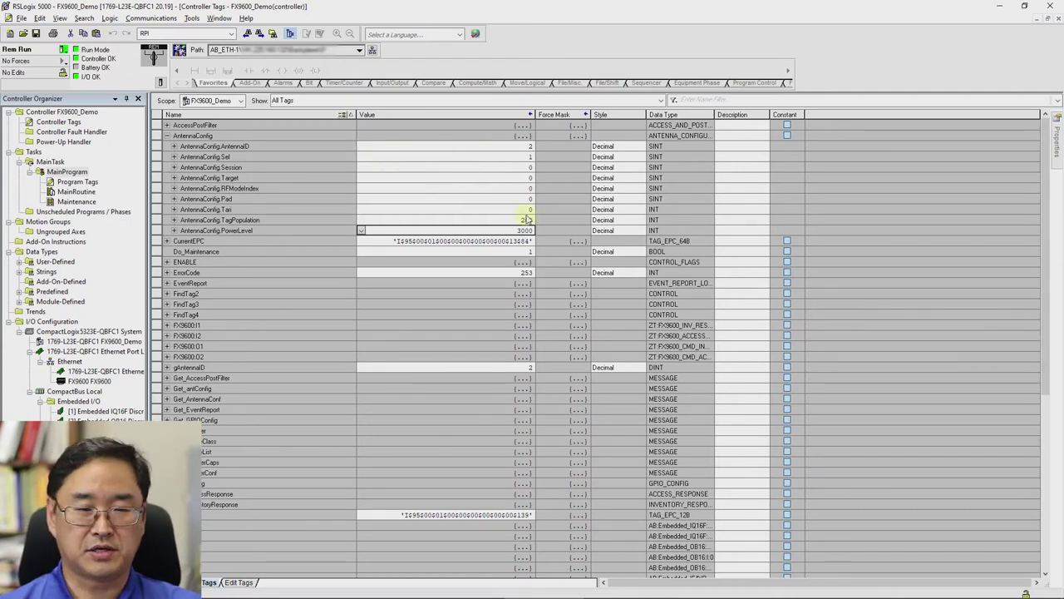
{"action": "key", "text": "ctrl+Tab"}
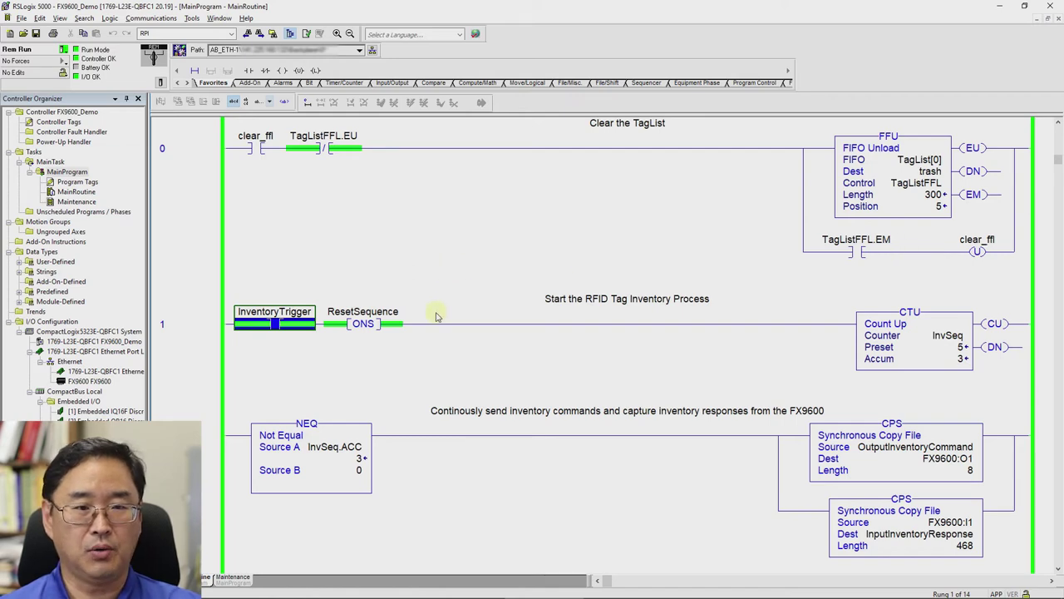
{"action": "key", "text": "ctrl+Tab"}
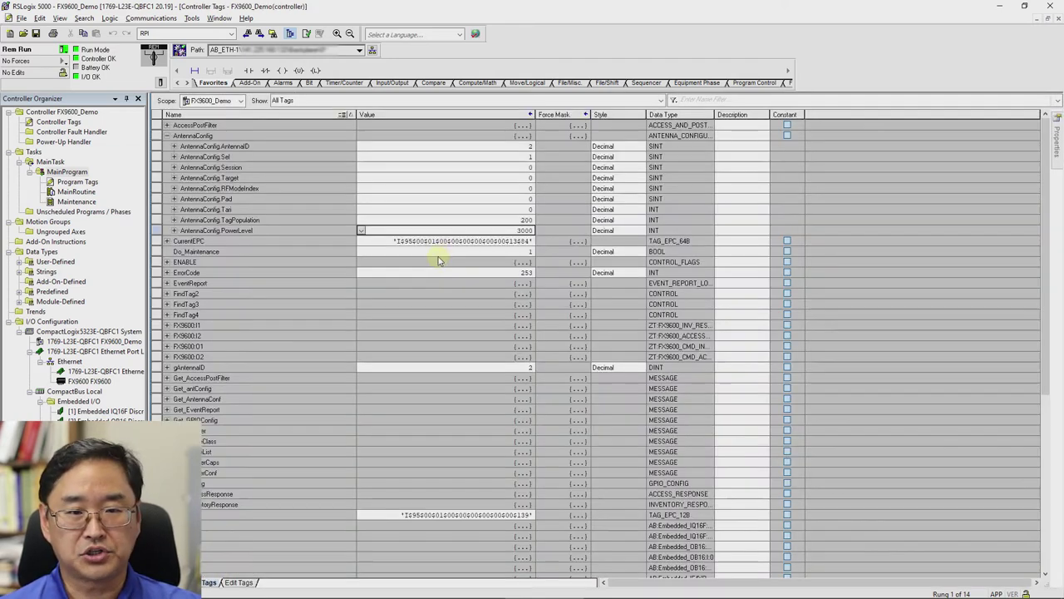
{"action": "left_click", "coordinate": [430, 229]}
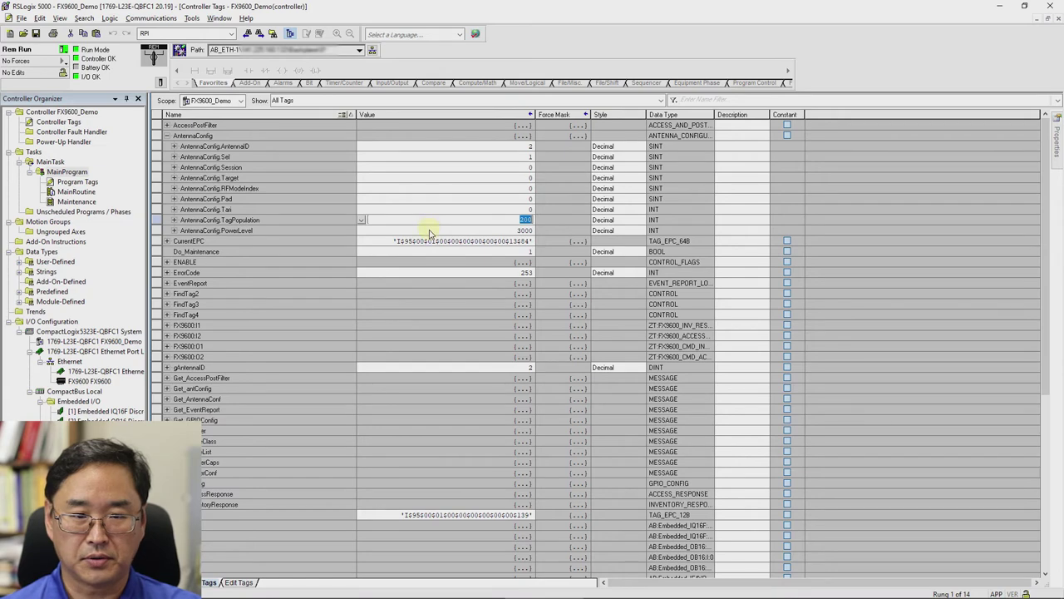
{"action": "type", "text": "20"}
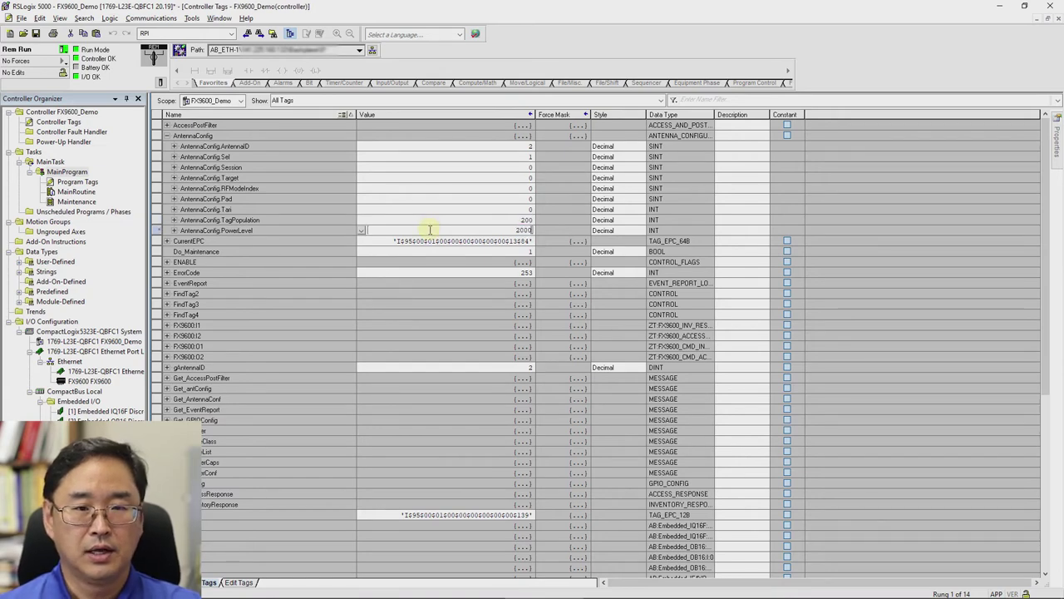
{"action": "key", "text": "Return"}
{"action": "key", "text": "ctrl+Tab"}
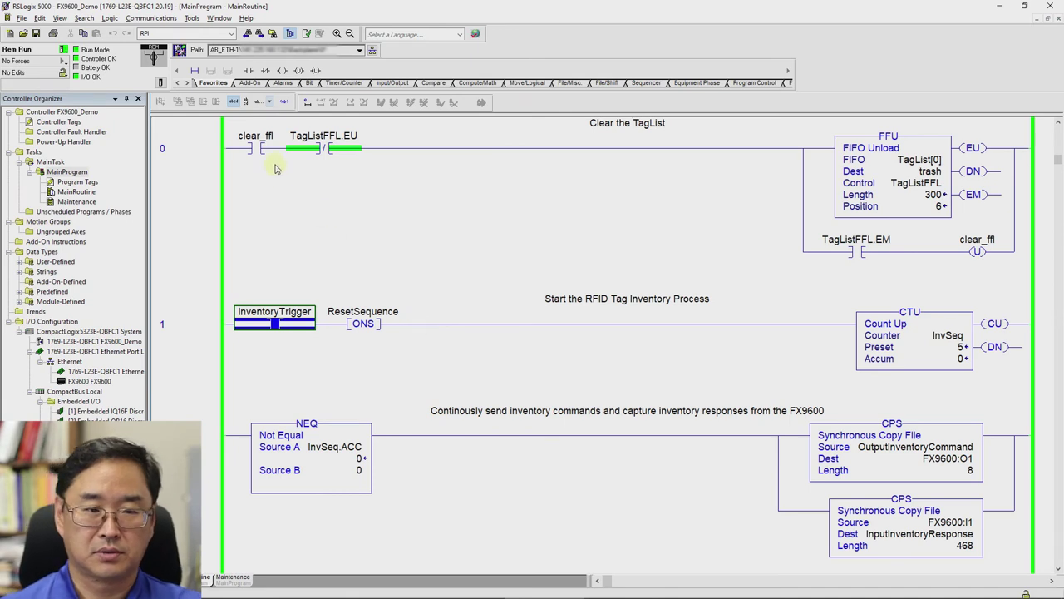
{"action": "key", "text": "Up"}
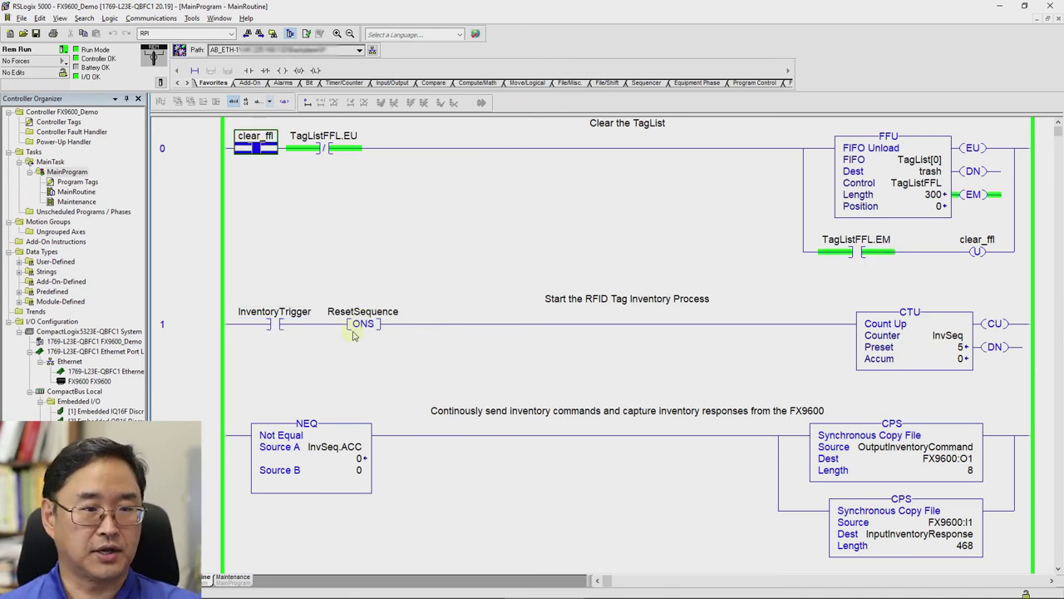
{"action": "key", "text": "ctrl+End"}
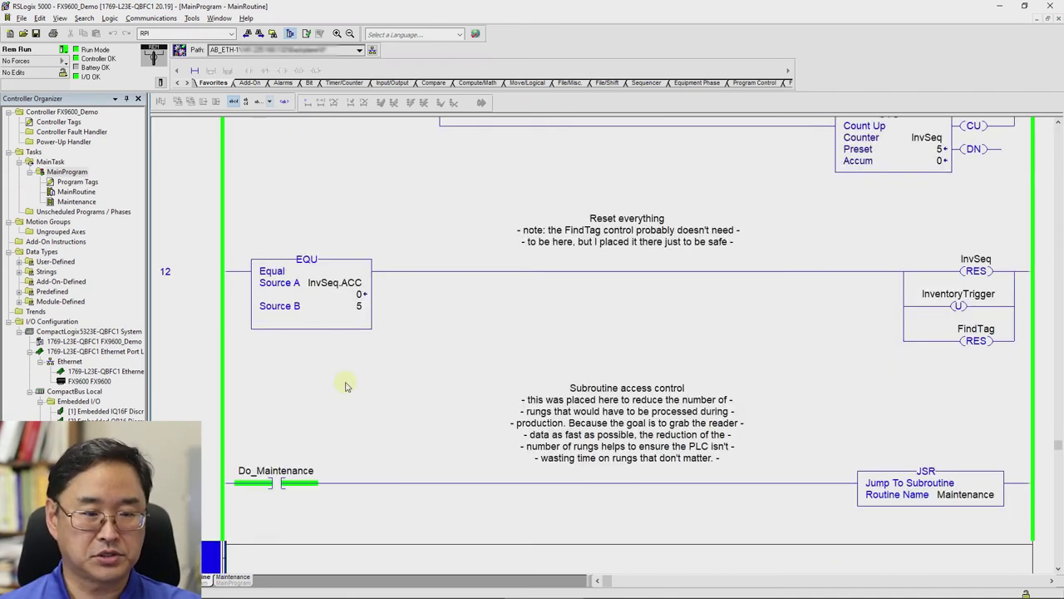
{"action": "key", "text": "ctrl+Home"}
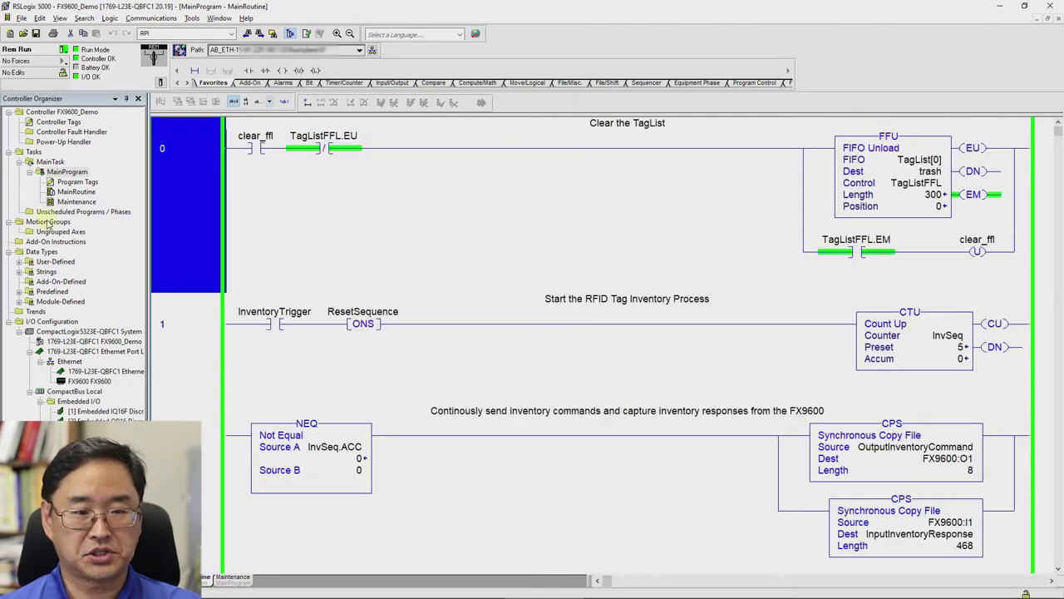
{"action": "left_click", "coordinate": [230, 580]}
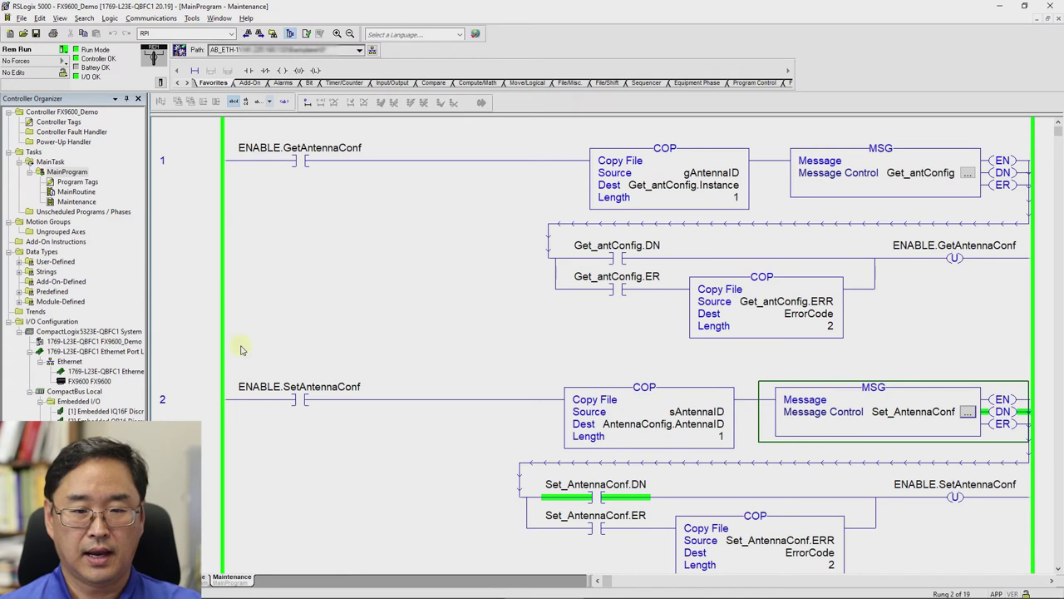
{"action": "left_click", "coordinate": [226, 401]}
{"action": "scroll", "coordinate": [226, 402], "scroll_direction": "down", "scroll_amount": 1}
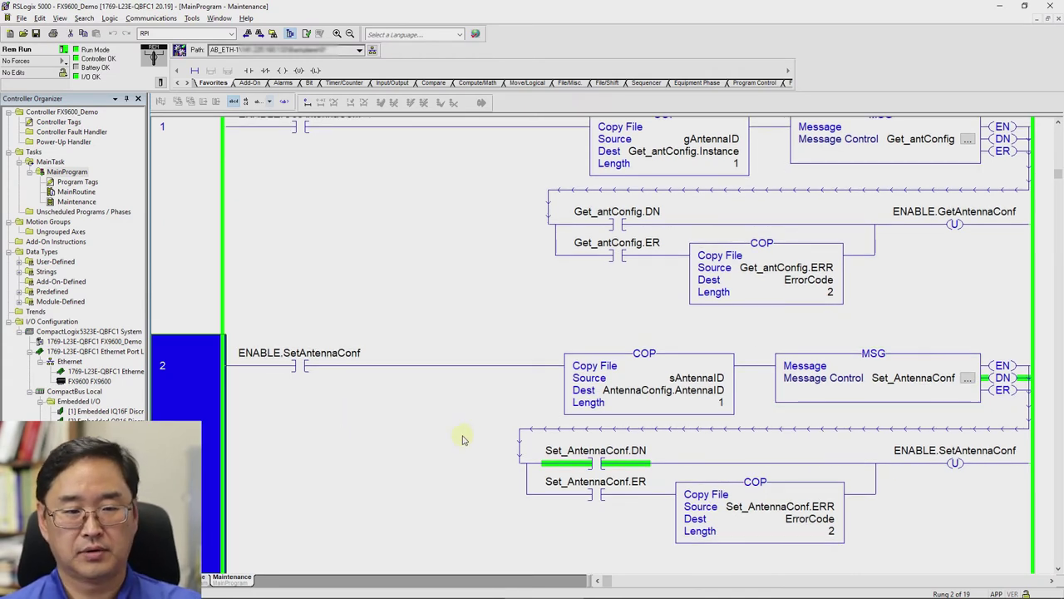
{"action": "left_click", "coordinate": [610, 469]}
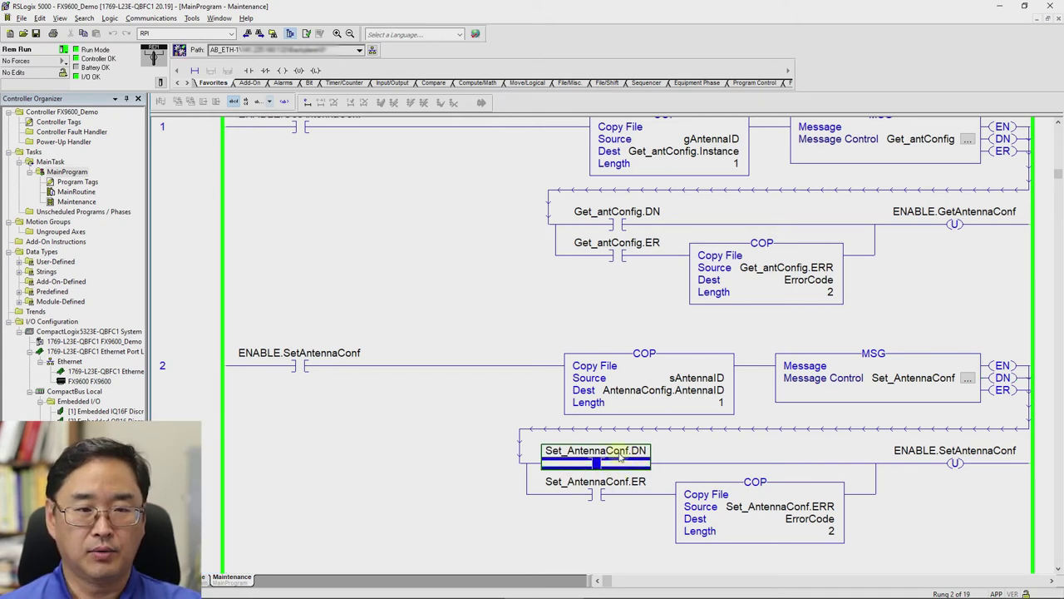
{"action": "left_click", "coordinate": [294, 363]}
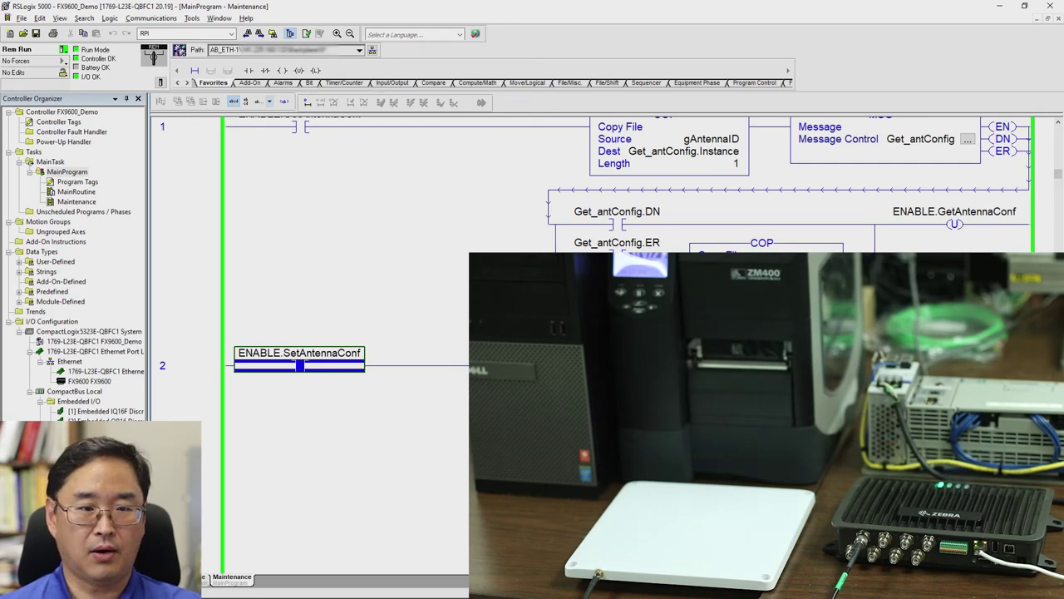
Cycle windows to the MainRoutine ladder and select the InventoryTrigger contact on rung 1.
{"action": "key", "text": "ctrl+Tab"}
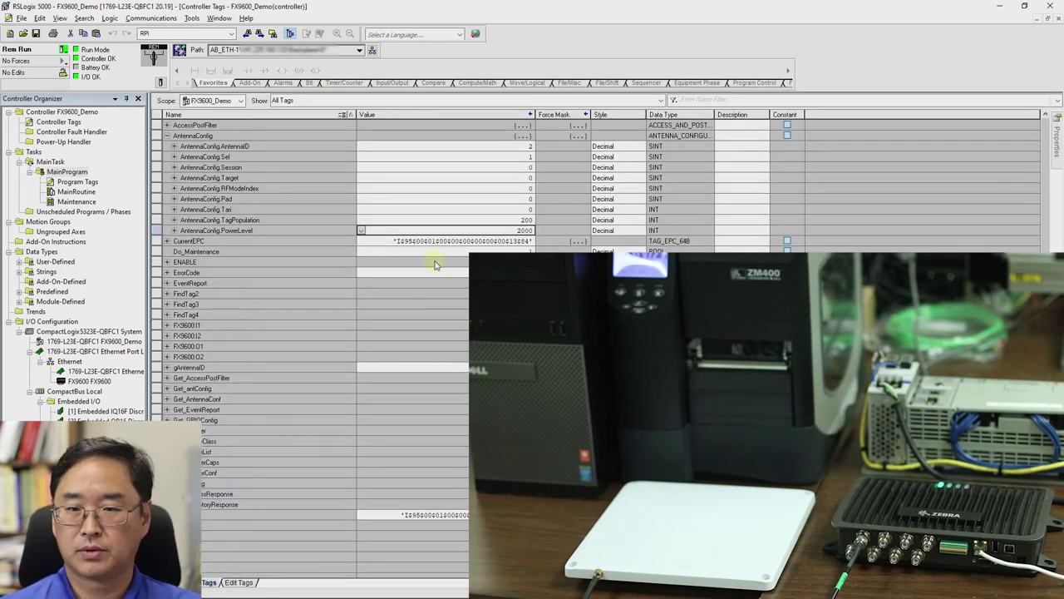
{"action": "key", "text": "ctrl+Tab"}
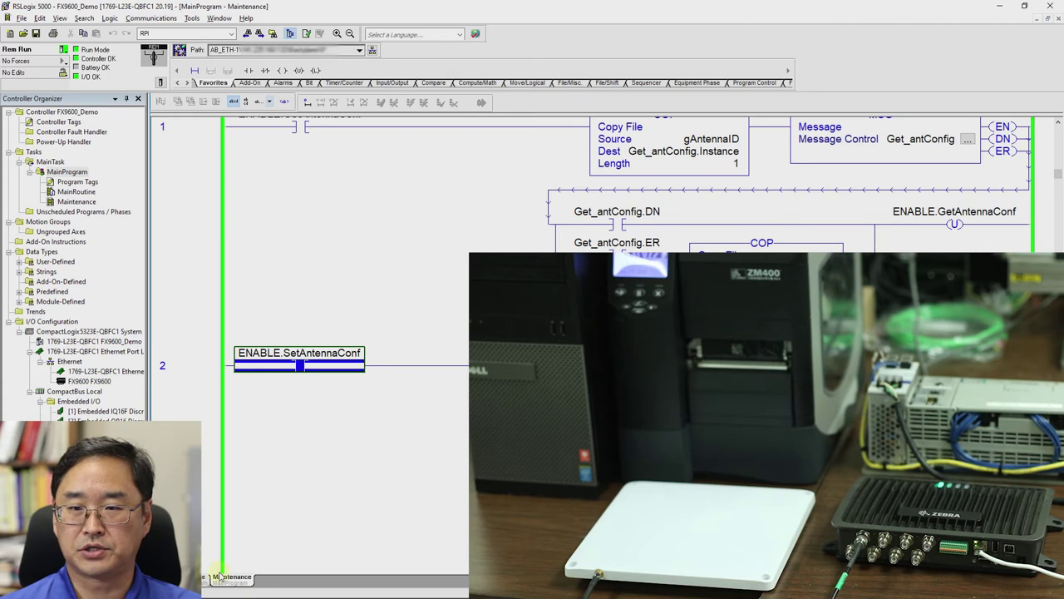
{"action": "key", "text": "ctrl+Tab"}
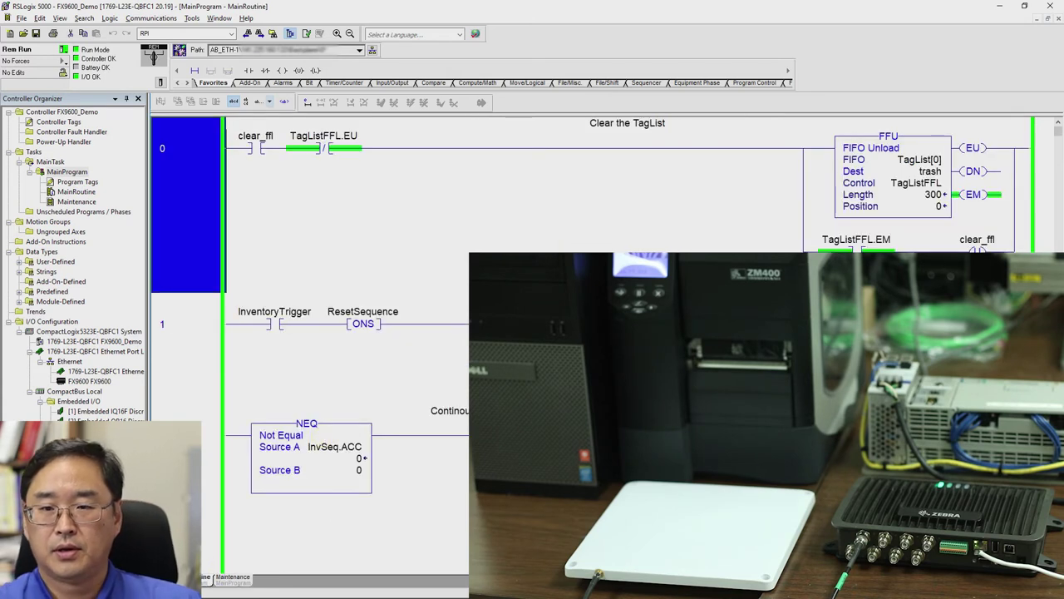
{"action": "left_click", "coordinate": [293, 318]}
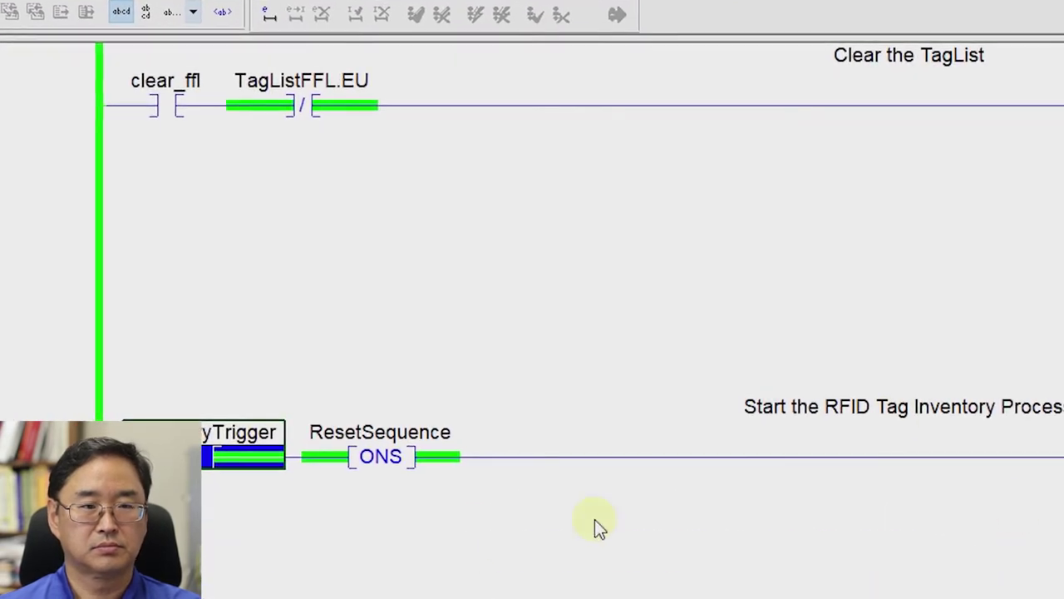
Open the Controller Tags monitor and expand TagList[0] and its DATA bytes to view the 12-byte EPC.
{"action": "left_click", "coordinate": [510, 590]}
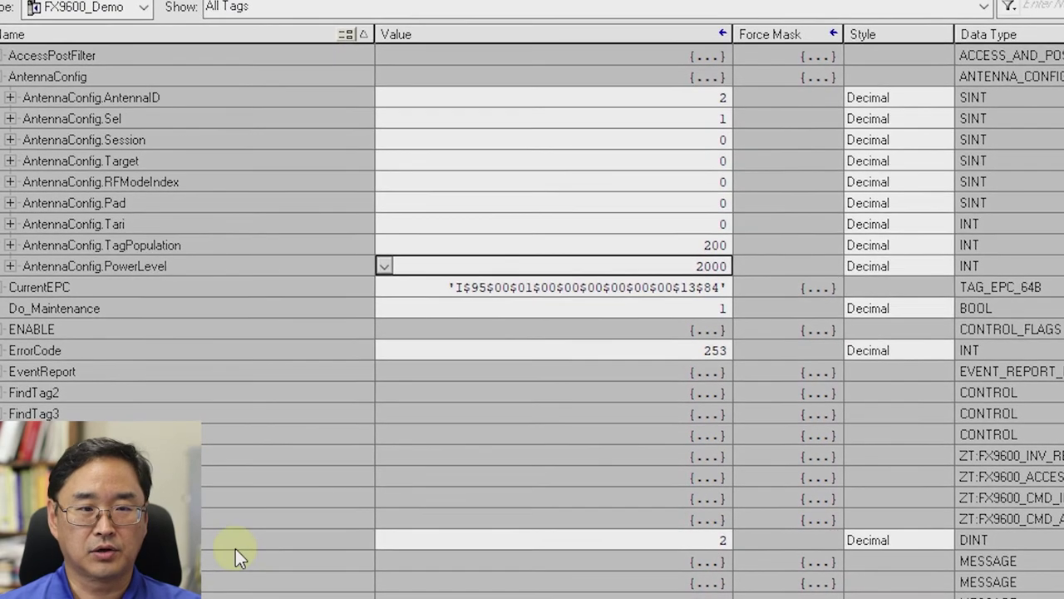
{"action": "scroll", "coordinate": [237, 545], "scroll_direction": "down", "scroll_amount": 9}
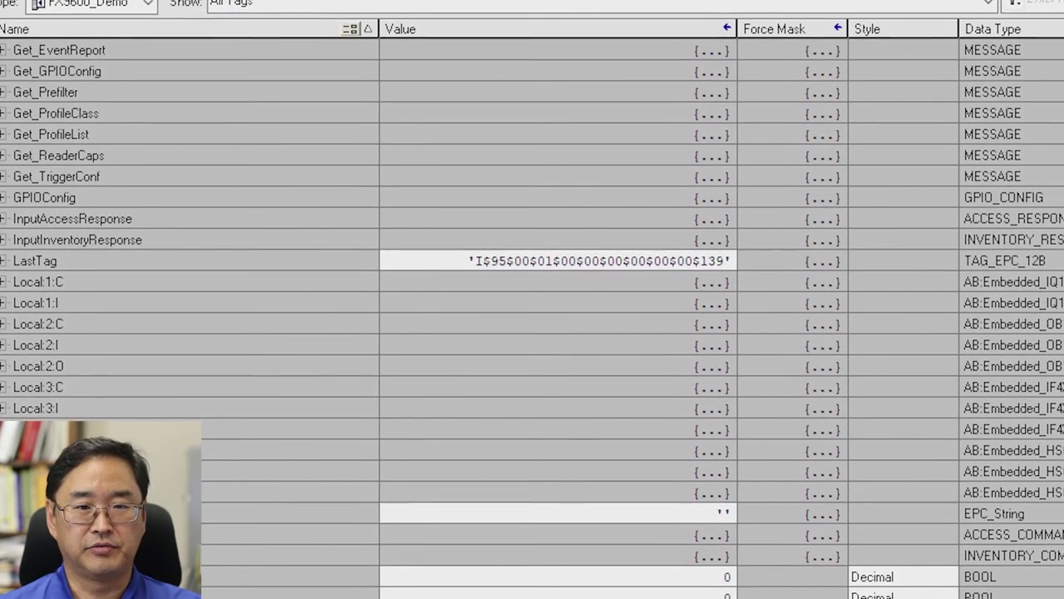
{"action": "scroll", "coordinate": [533, 308], "scroll_direction": "down", "scroll_amount": 8}
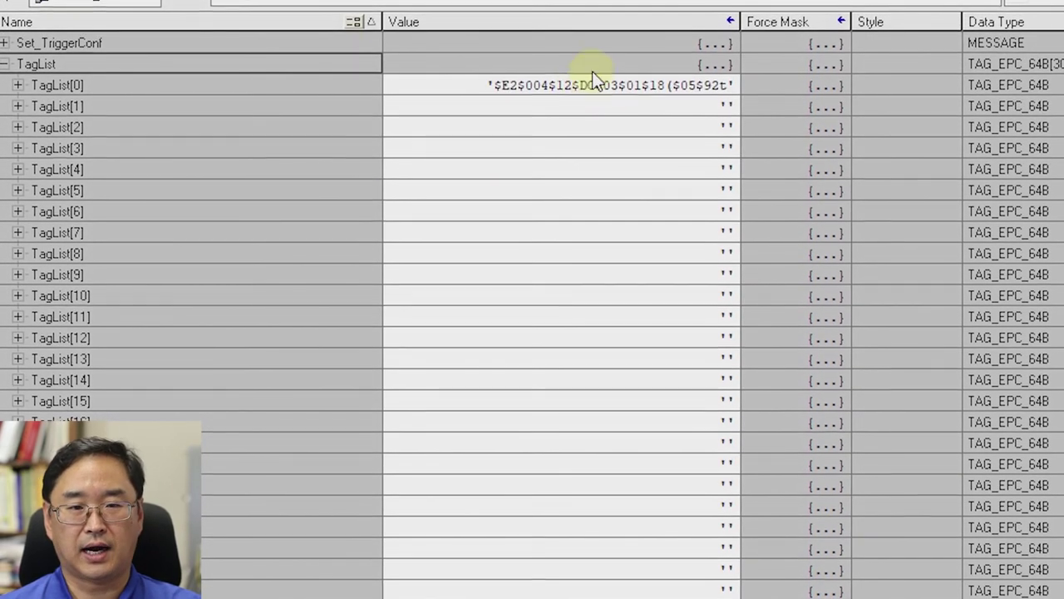
{"action": "left_click", "coordinate": [560, 84]}
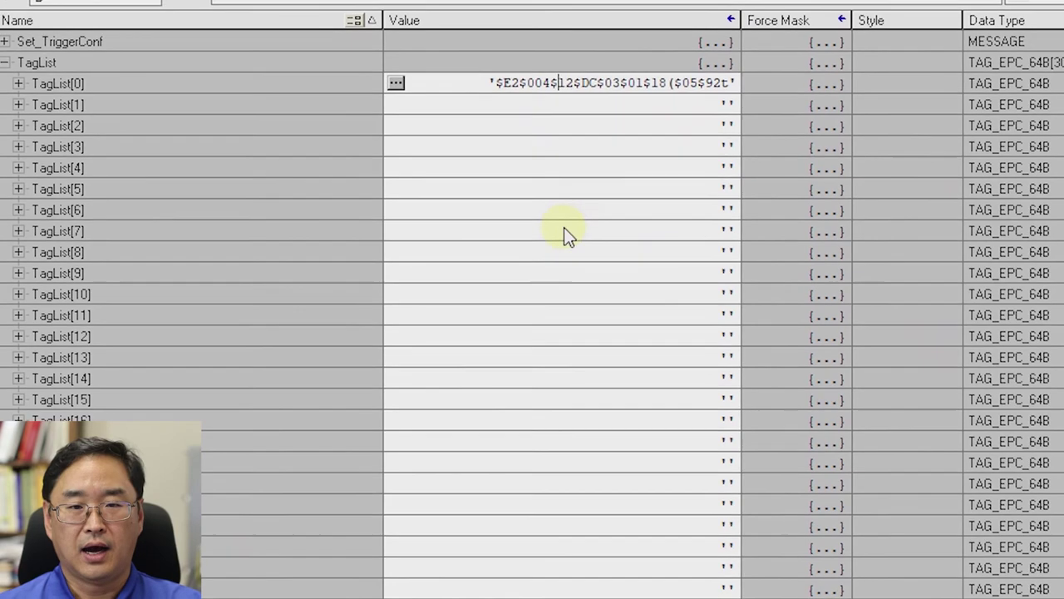
{"action": "left_click", "coordinate": [19, 81]}
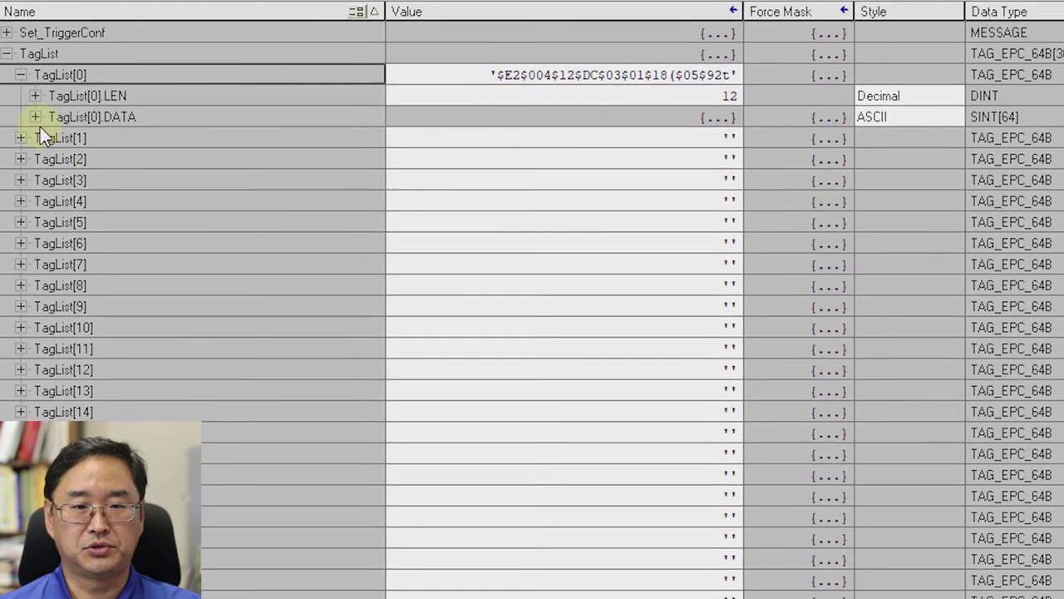
{"action": "scroll", "coordinate": [37, 119], "scroll_direction": "down", "scroll_amount": 1}
{"action": "key", "text": "Right"}
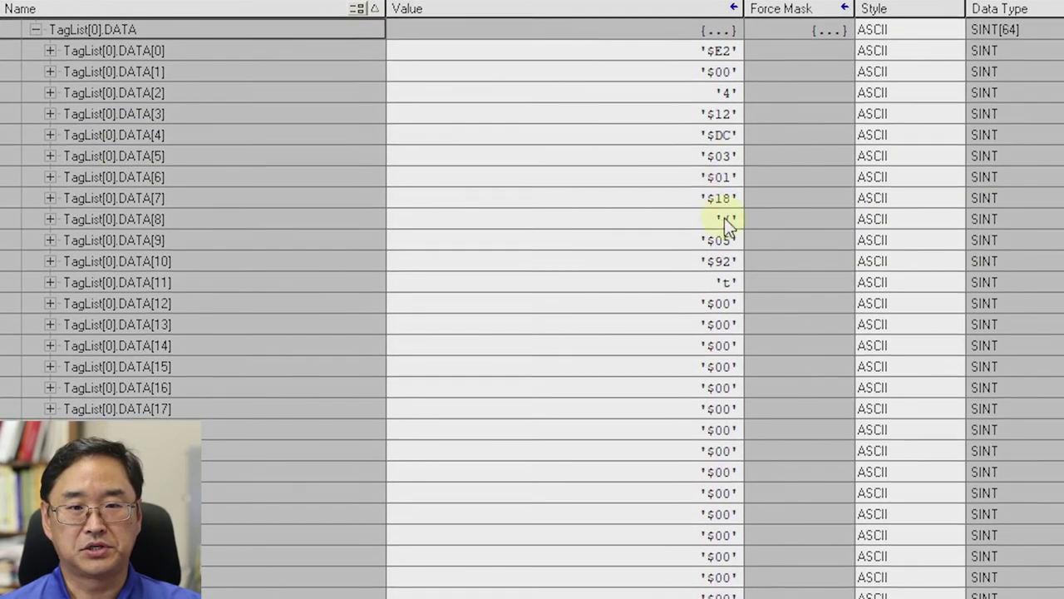
{"action": "scroll", "coordinate": [632, 137], "scroll_direction": "up", "scroll_amount": 1}
{"action": "scroll", "coordinate": [630, 133], "scroll_direction": "up", "scroll_amount": 1}
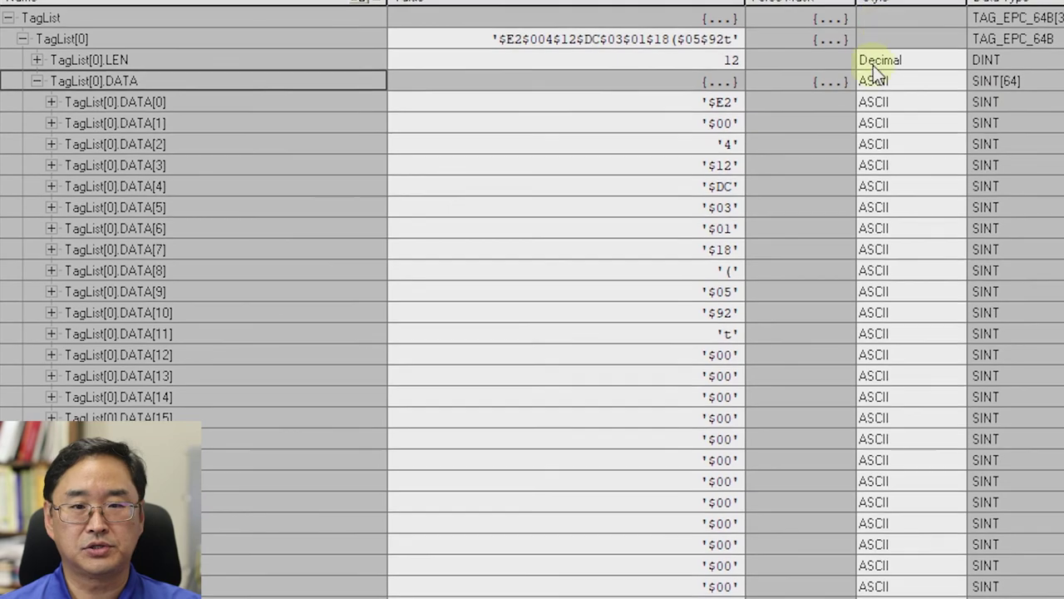
Change the TagList[0].DATA Style from ASCII to Hex so bytes read e2 00 34 12 dc….
{"action": "left_click", "coordinate": [923, 88]}
{"action": "left_click", "coordinate": [922, 80]}
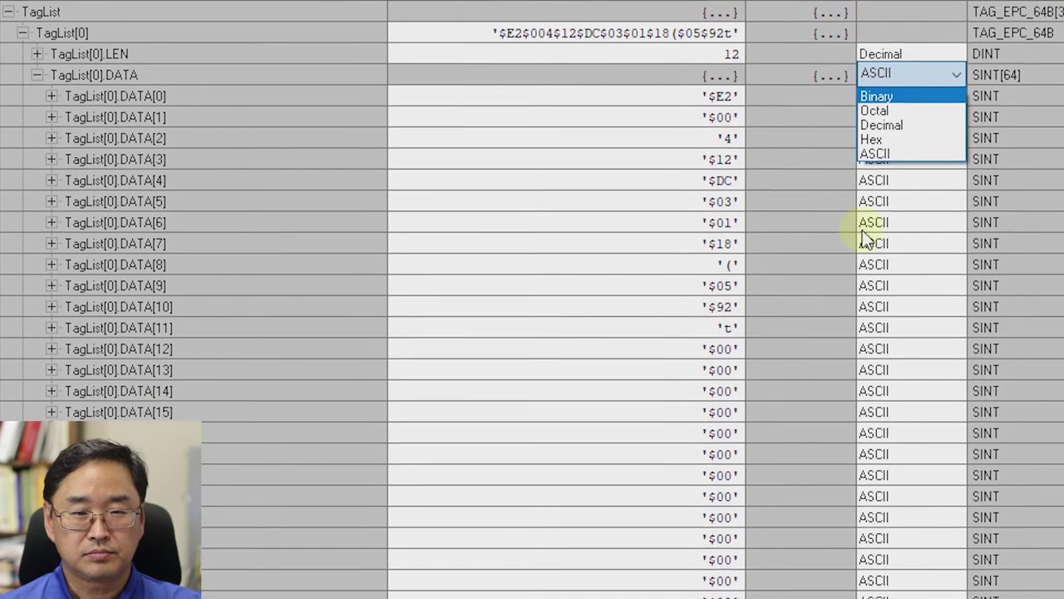
{"action": "left_click", "coordinate": [912, 138]}
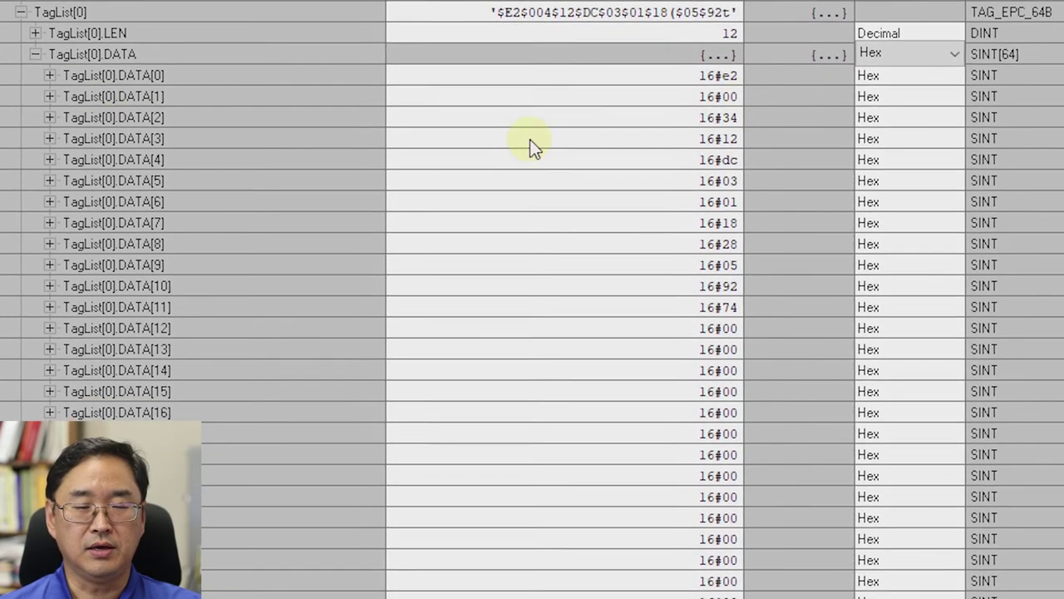
{"action": "left_click", "coordinate": [1006, 73]}
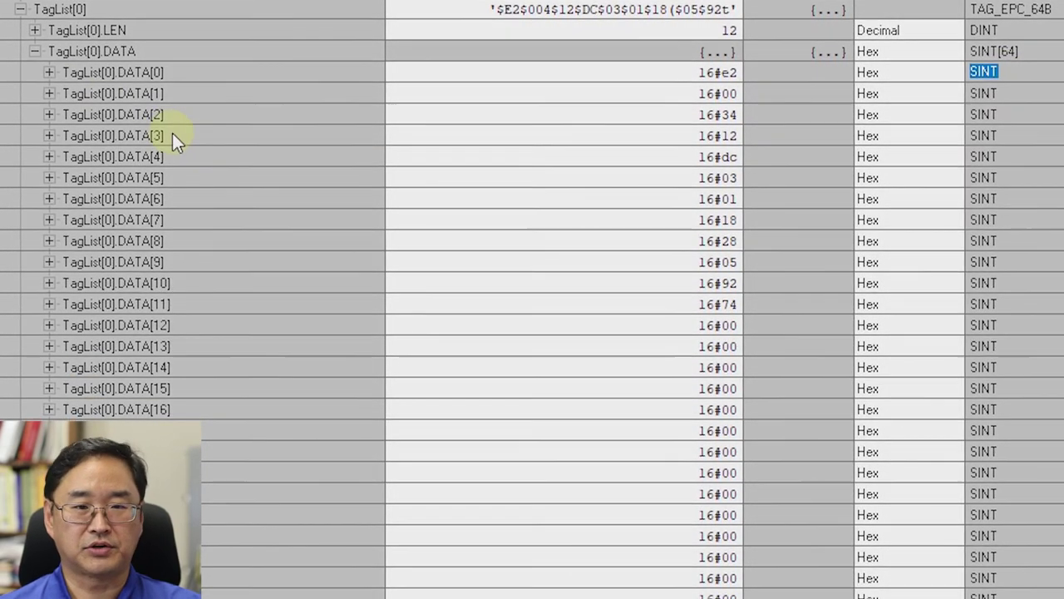
Expand TagList[0].DATA[0] into its eight bits, from bit .0 up to bit .7.
{"action": "left_click", "coordinate": [48, 72]}
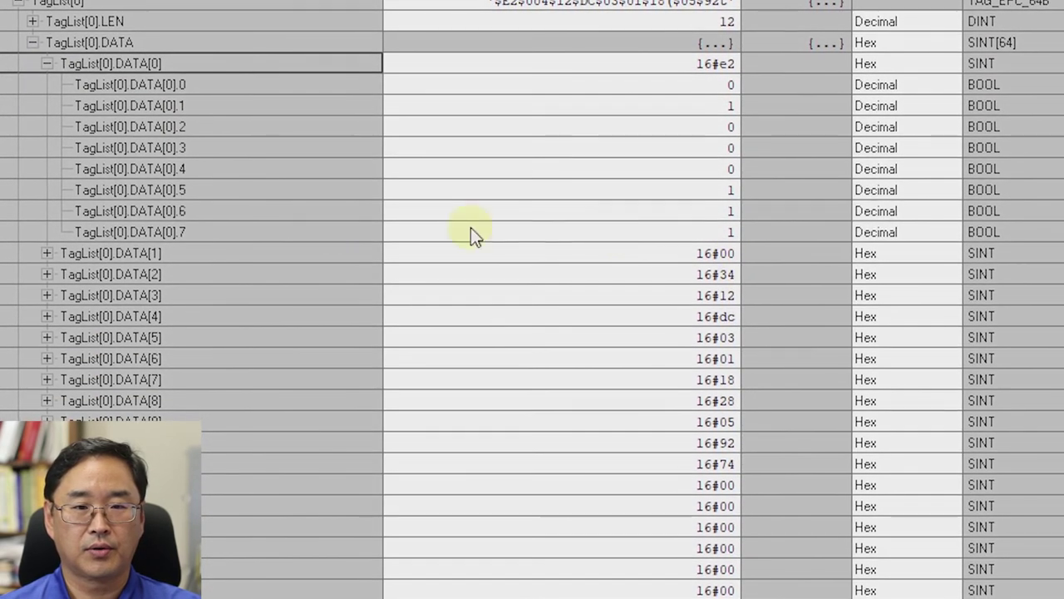
{"action": "left_click", "coordinate": [213, 232]}
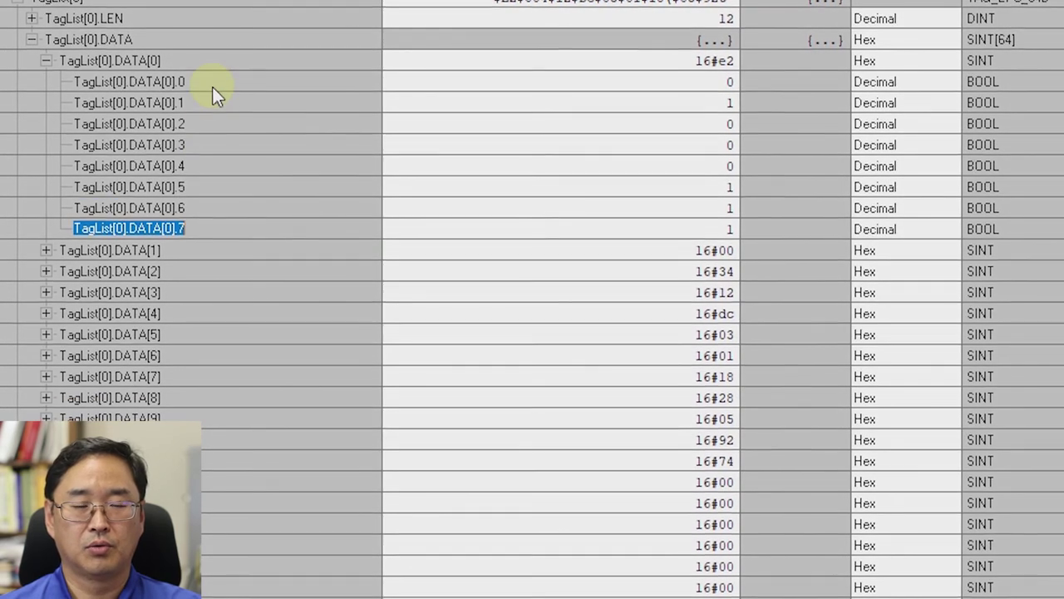
{"action": "left_click", "coordinate": [213, 84]}
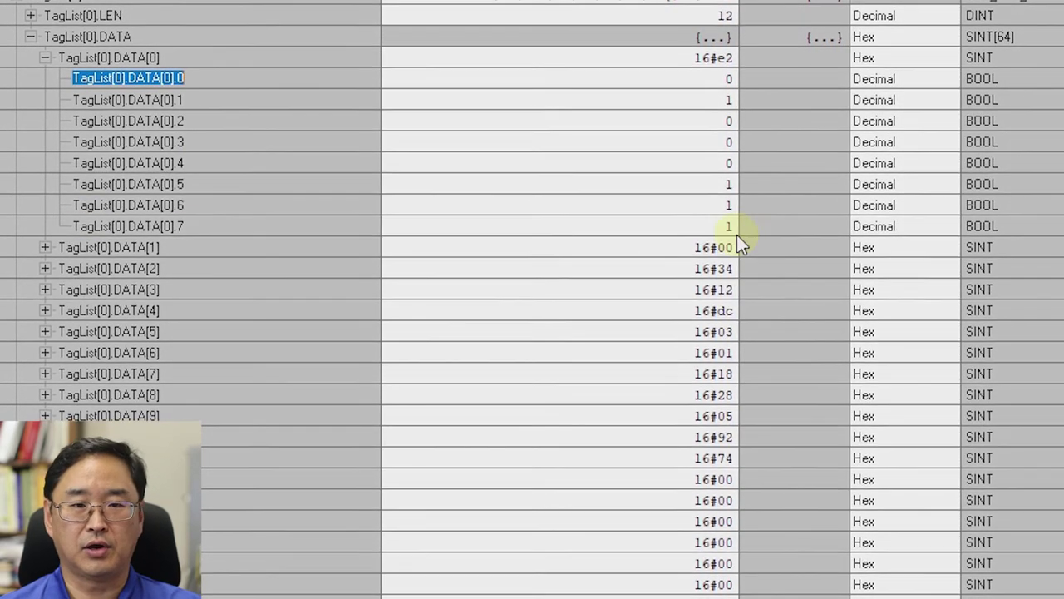
Compare bits .4–.7 (1110) and .0–.3 (0010) with the nibbles of 16#e2.
{"action": "left_click", "coordinate": [725, 227]}
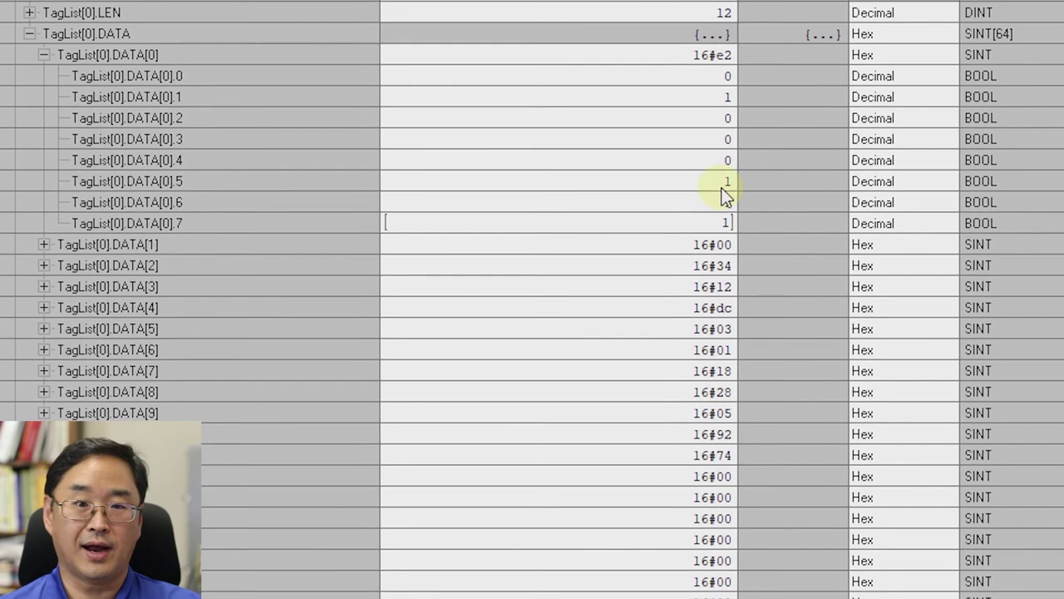
{"action": "left_click", "coordinate": [724, 182]}
{"action": "left_click", "coordinate": [714, 159]}
{"action": "left_click", "coordinate": [714, 160]}
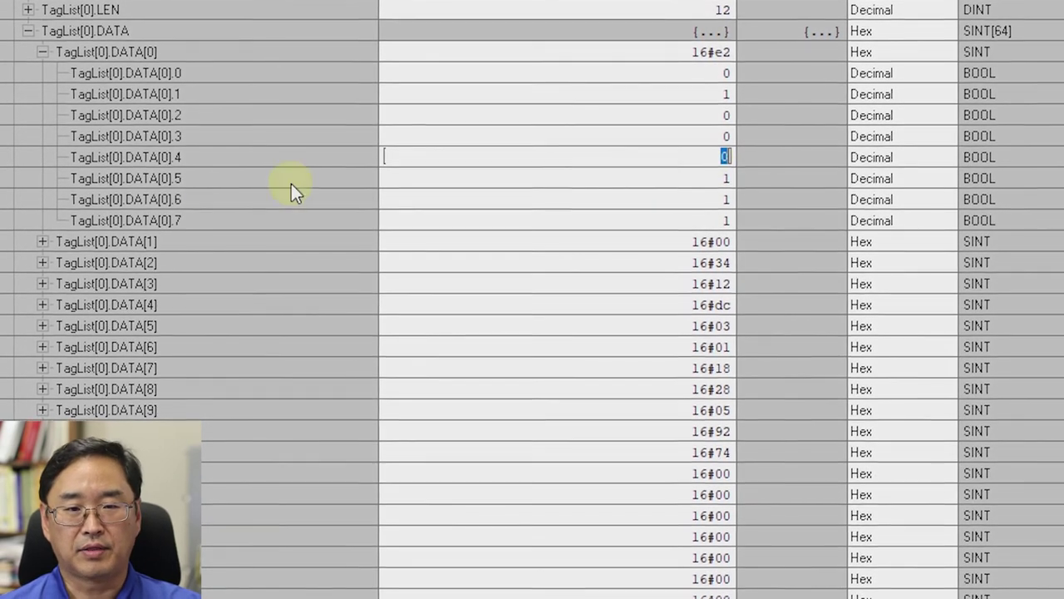
{"action": "left_click_drag", "start_coordinate": [383, 154], "coordinate": [383, 218]}
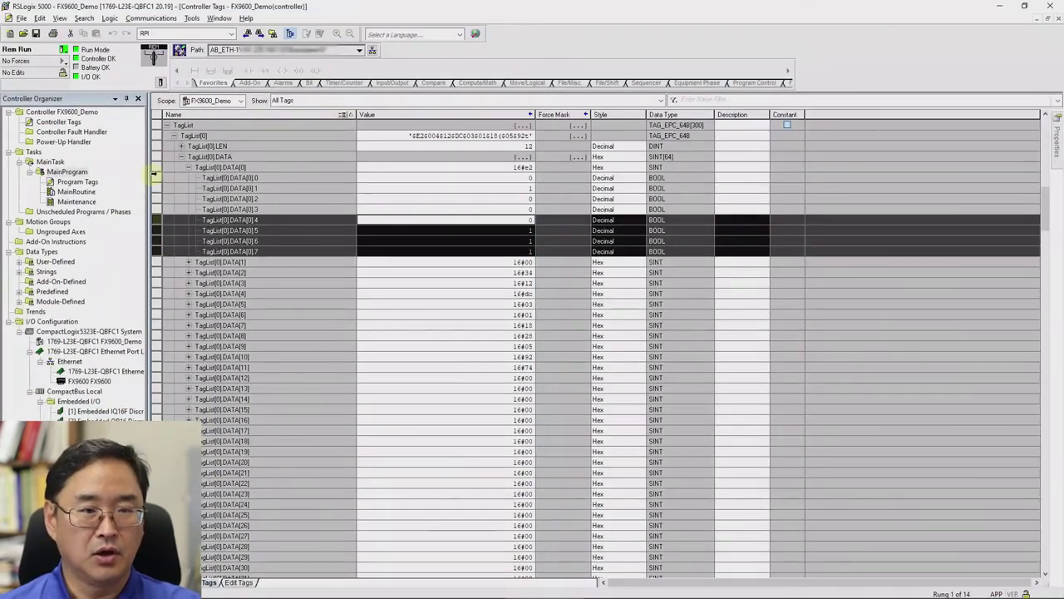
{"action": "left_click_drag", "start_coordinate": [154, 177], "coordinate": [151, 210]}
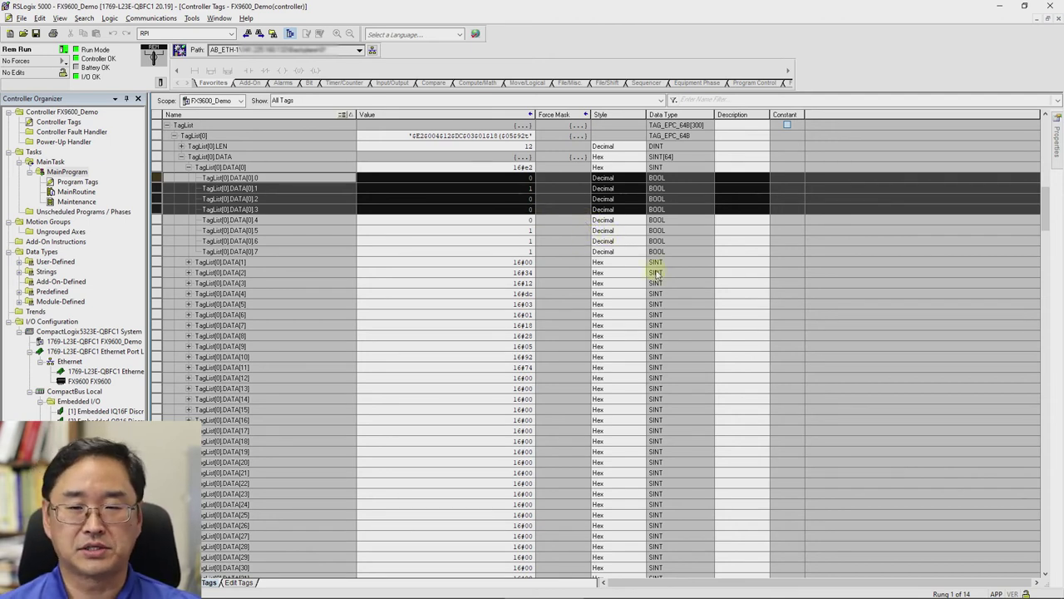
Collapse DATA[0] and toggle InventoryTrigger on in MainRoutine to run a new inventory cycle.
{"action": "left_click", "coordinate": [188, 167]}
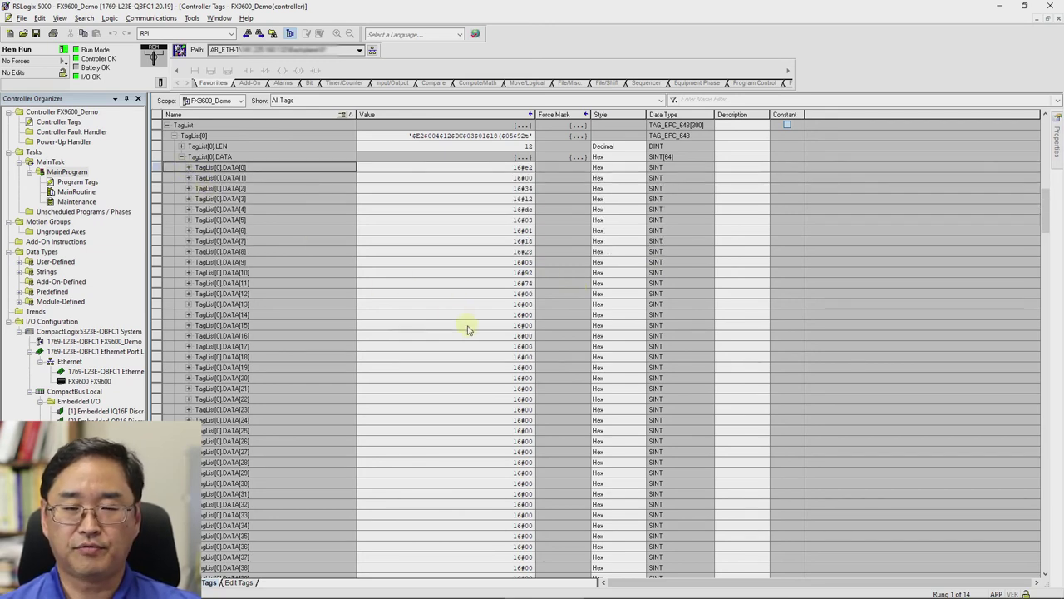
{"action": "key", "text": "ctrl+Tab"}
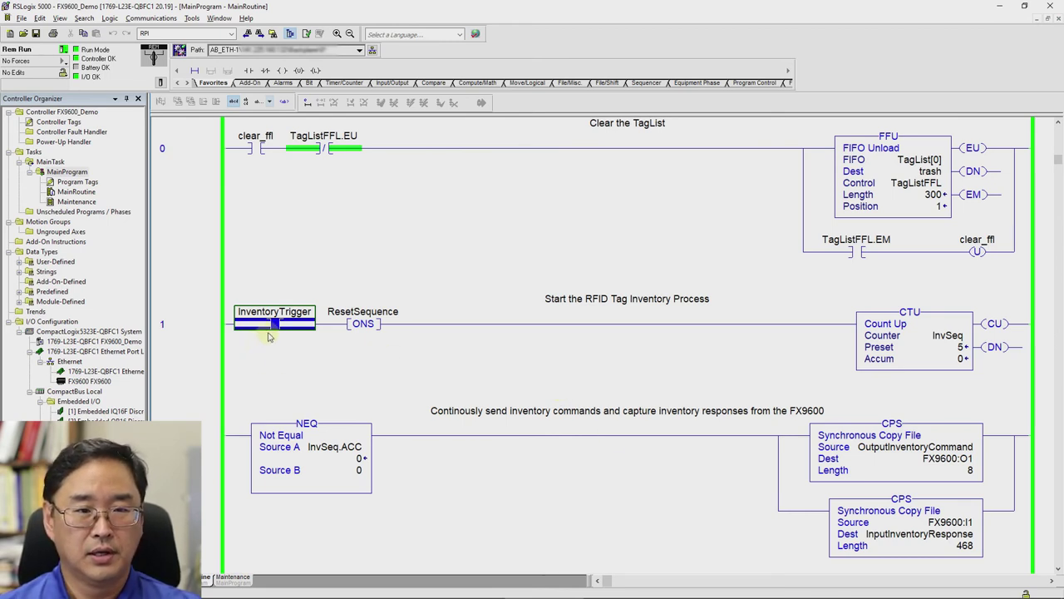
{"action": "key", "text": "ctrl+t"}
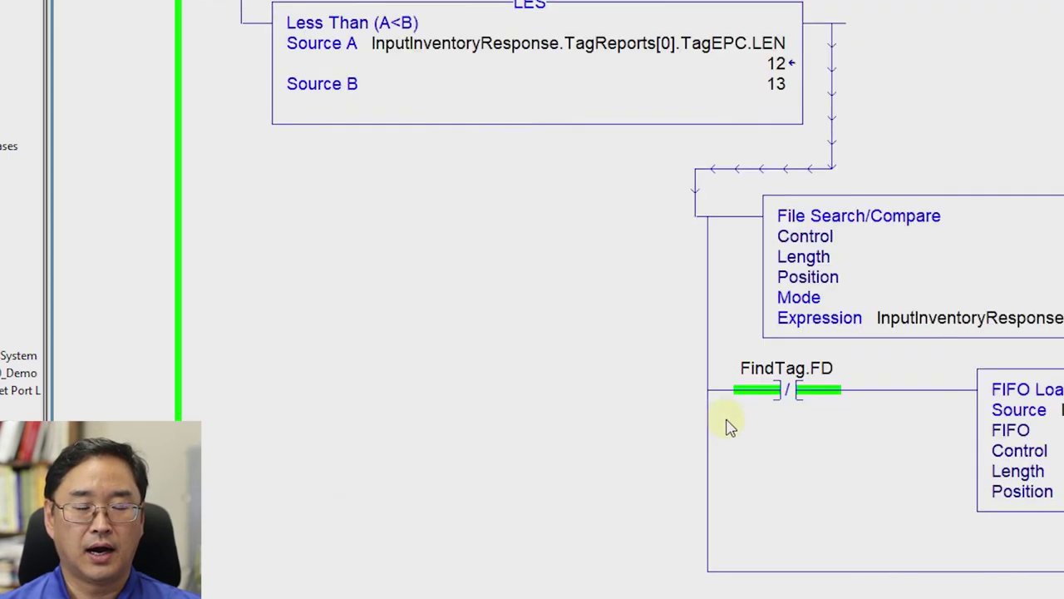
{"action": "scroll", "coordinate": [732, 416], "scroll_direction": "down", "scroll_amount": 5}
{"action": "scroll", "coordinate": [632, 300], "scroll_direction": "up", "scroll_amount": 6}
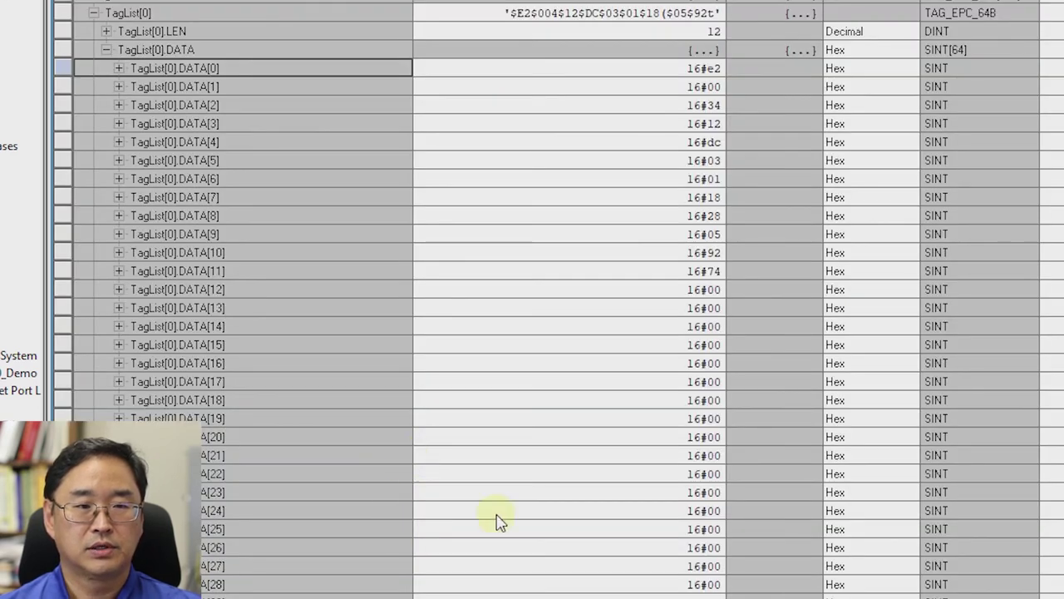
Fold TagList[0] and its DATA so entries TagList[0]–[19] show their $E2… EPC strings.
{"action": "left_click", "coordinate": [104, 50]}
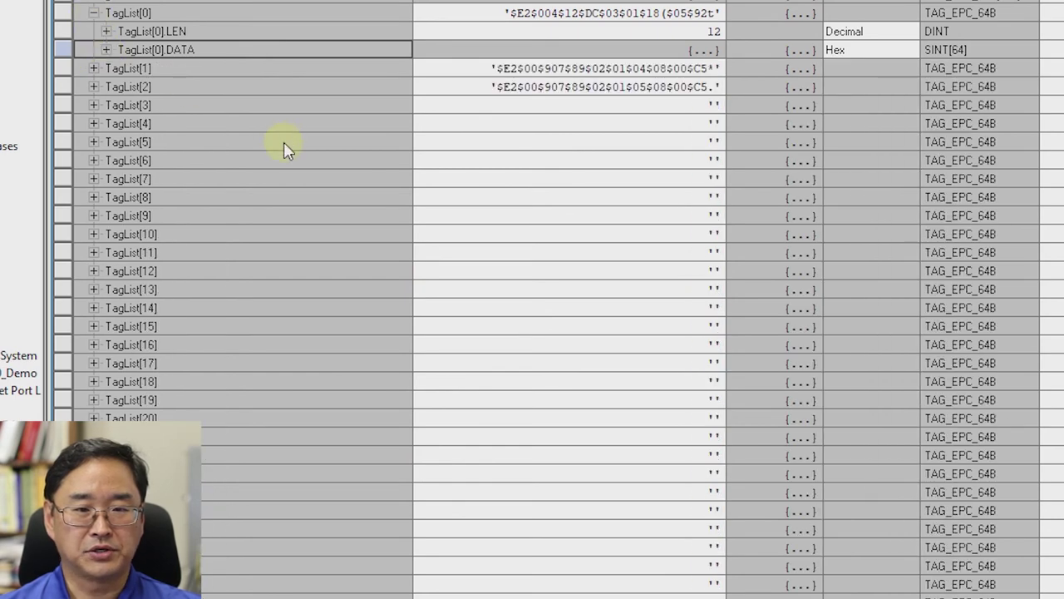
{"action": "left_click", "coordinate": [93, 13]}
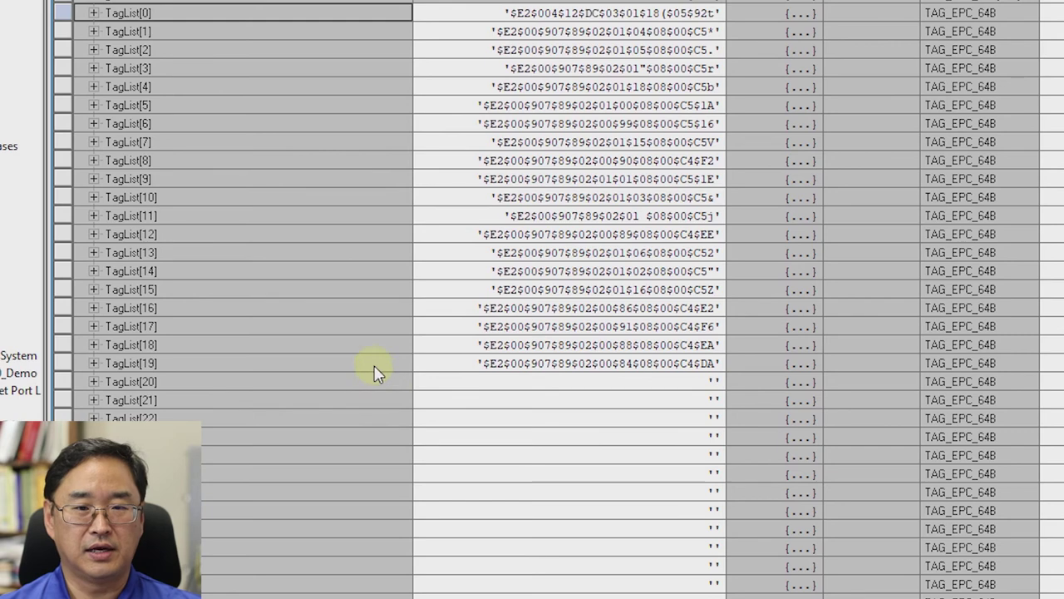
{"action": "scroll", "coordinate": [395, 316], "scroll_direction": "up", "scroll_amount": 1}
{"action": "scroll", "coordinate": [396, 316], "scroll_direction": "up", "scroll_amount": 1}
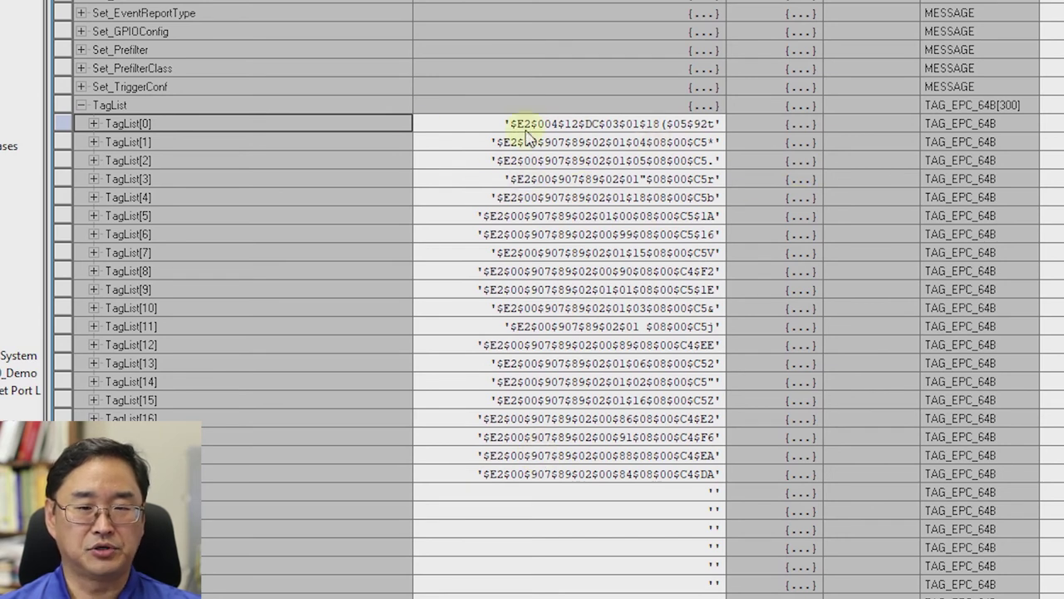
{"action": "left_click", "coordinate": [93, 123]}
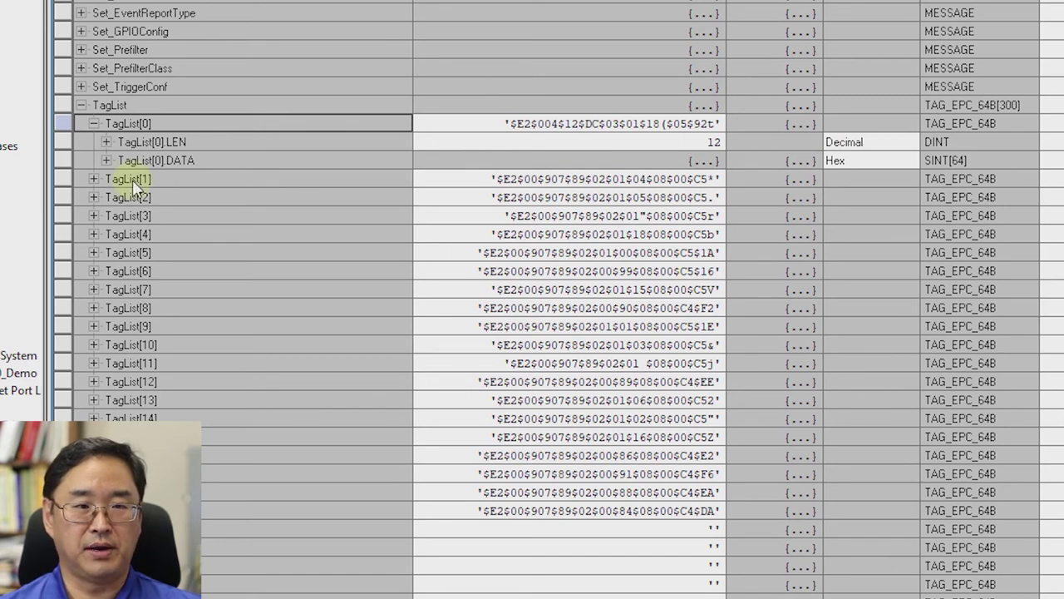
{"action": "left_click", "coordinate": [93, 123]}
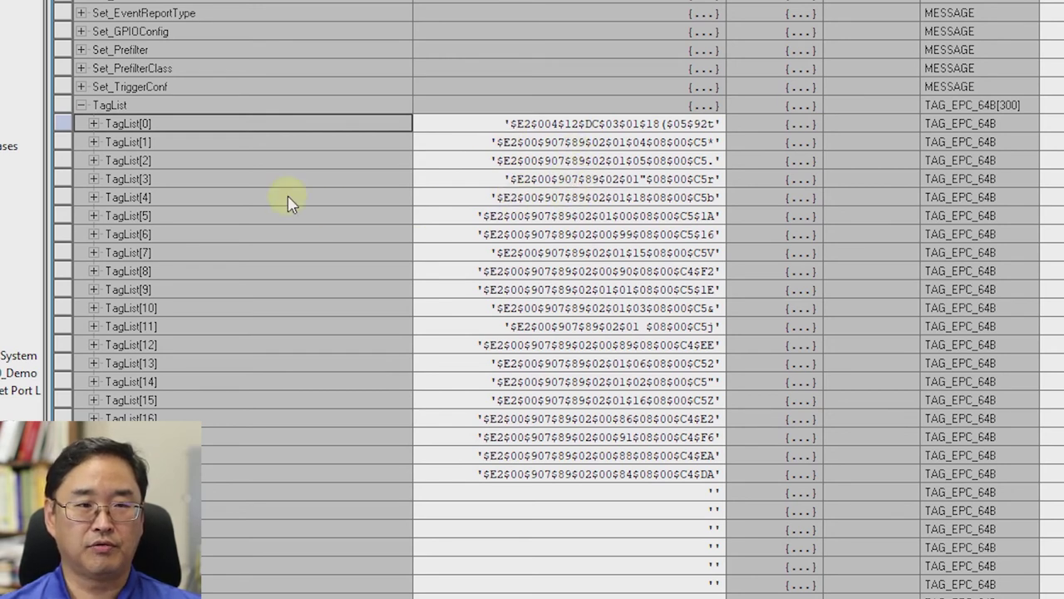
Expand TagList[1] and its DATA member to list the LEN 12 EPC bytes.
{"action": "left_click", "coordinate": [101, 146]}
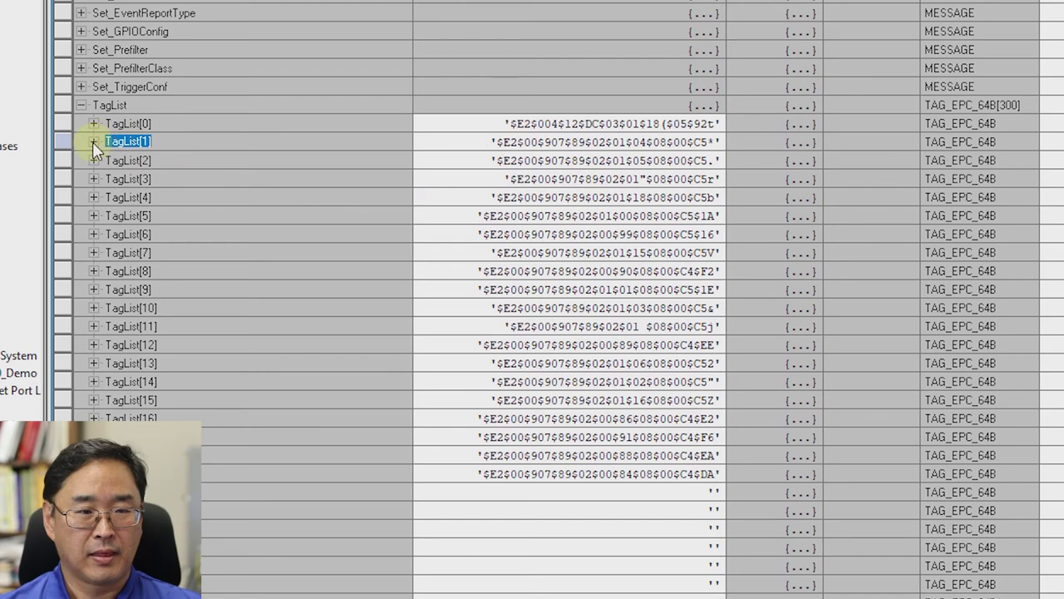
{"action": "left_click", "coordinate": [92, 142]}
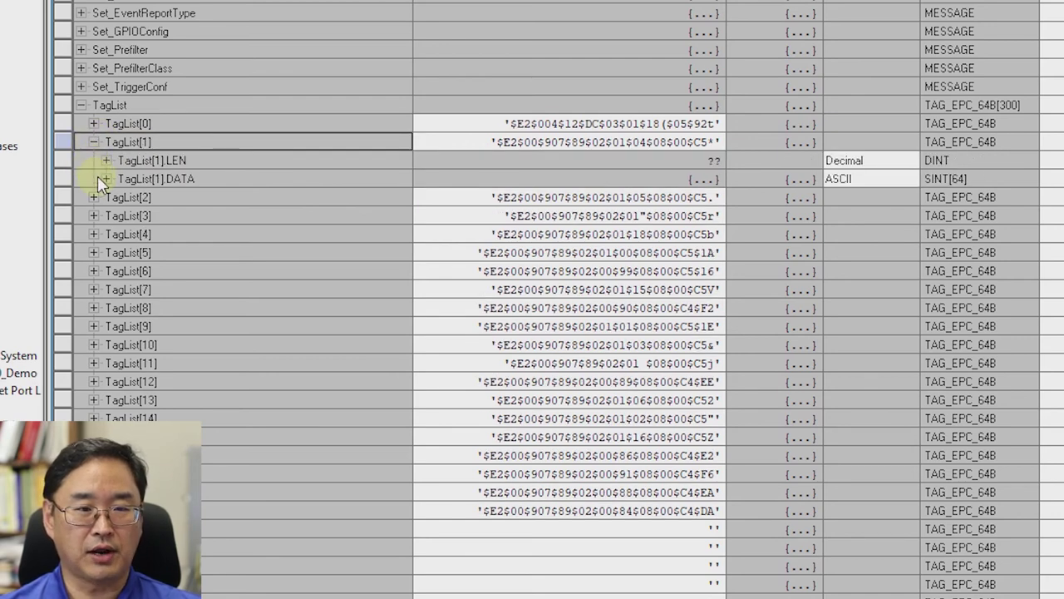
{"action": "left_click", "coordinate": [97, 177]}
{"action": "scroll", "coordinate": [100, 179], "scroll_direction": "down", "scroll_amount": 3}
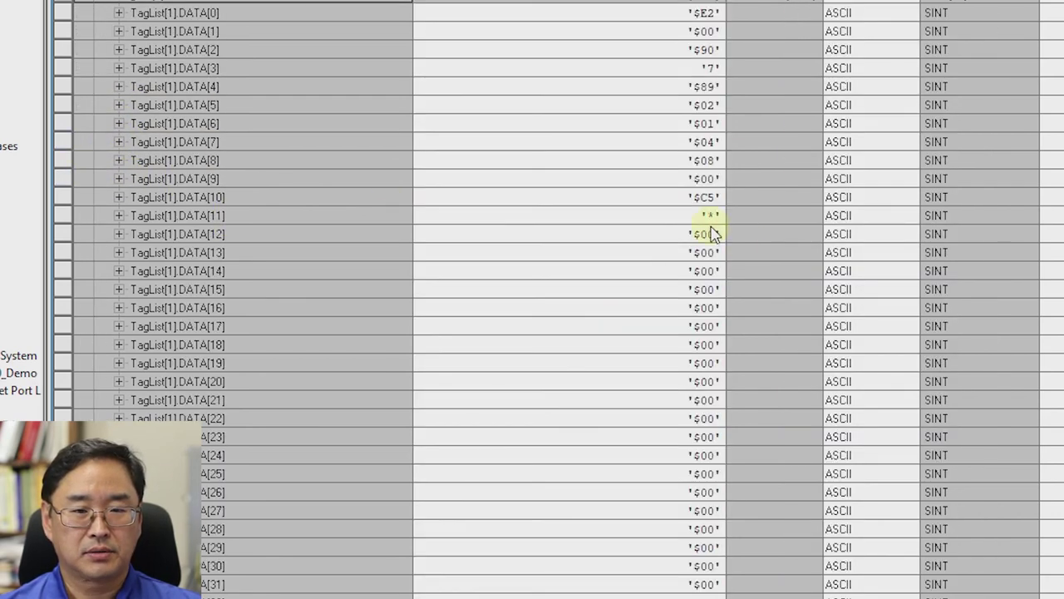
{"action": "scroll", "coordinate": [708, 231], "scroll_direction": "up", "scroll_amount": 3}
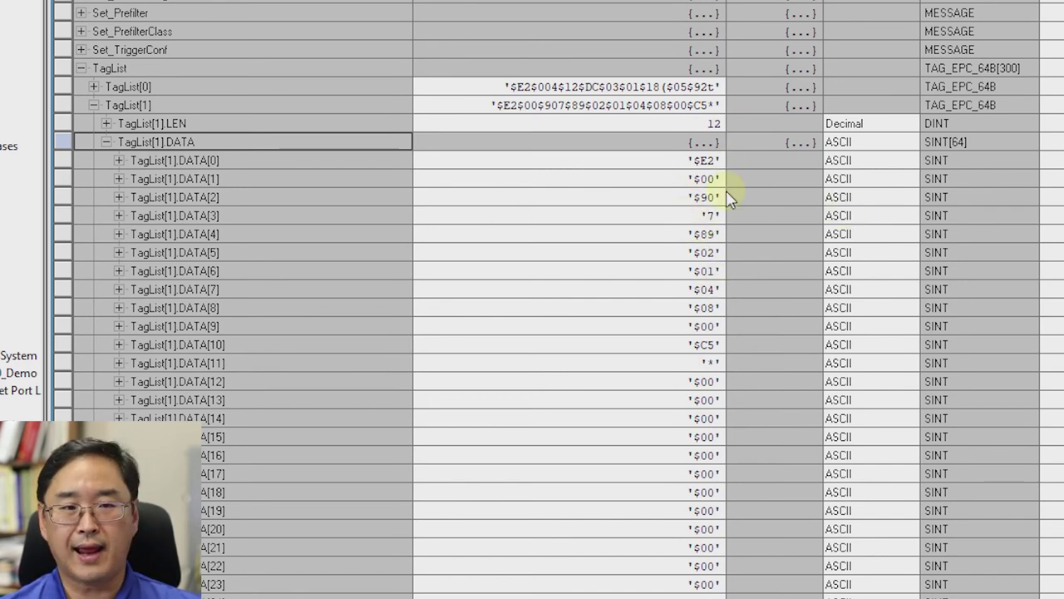
Set the TagList[1].DATA Style to Decimal, showing -30, 0, -112, 55, -119.
{"action": "left_click", "coordinate": [867, 142]}
{"action": "left_click", "coordinate": [910, 142]}
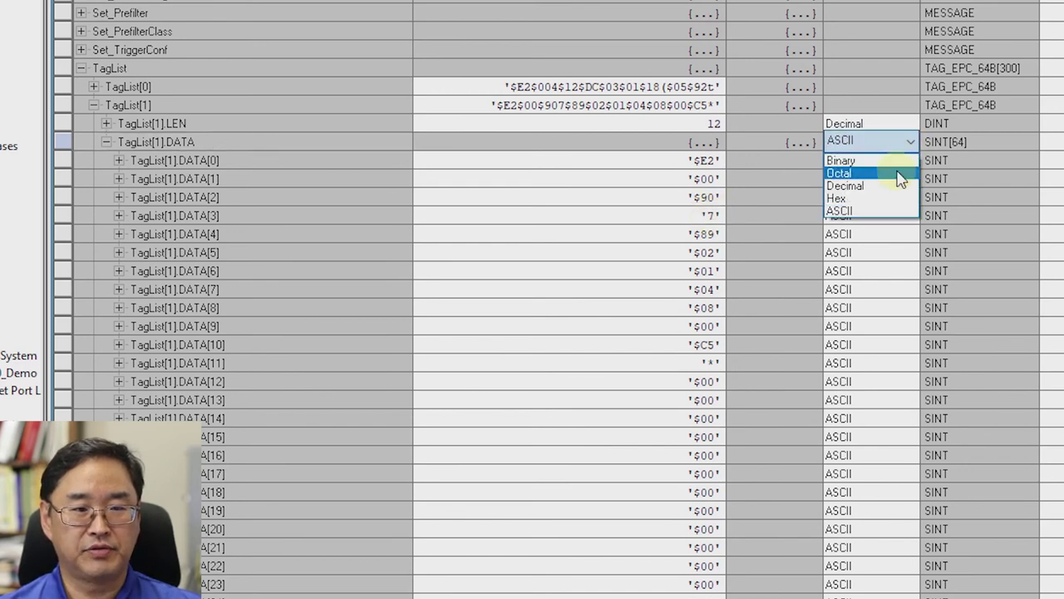
{"action": "left_click", "coordinate": [897, 185]}
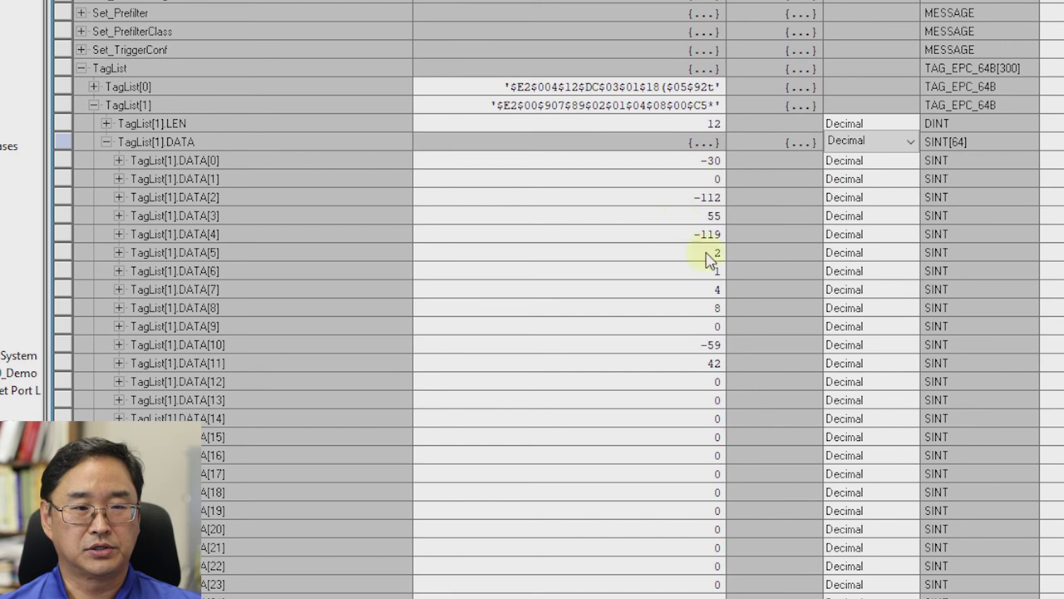
Briefly expand DATA[0]'s bits, then fold and re-expand the TagList[1].DATA byte list.
{"action": "left_click", "coordinate": [119, 161]}
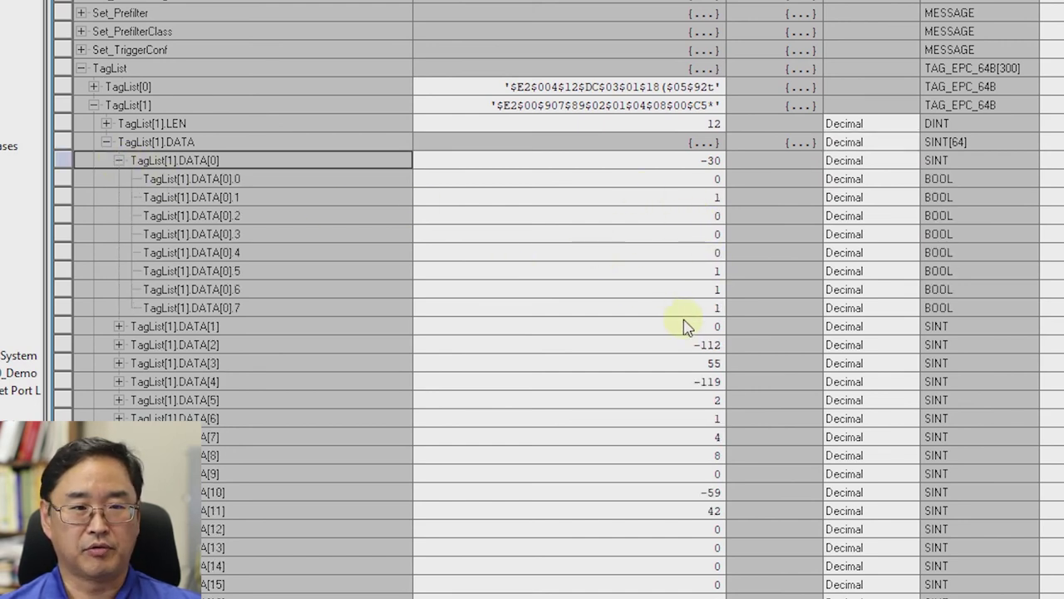
{"action": "key", "text": "Left"}
{"action": "left_click", "coordinate": [104, 143]}
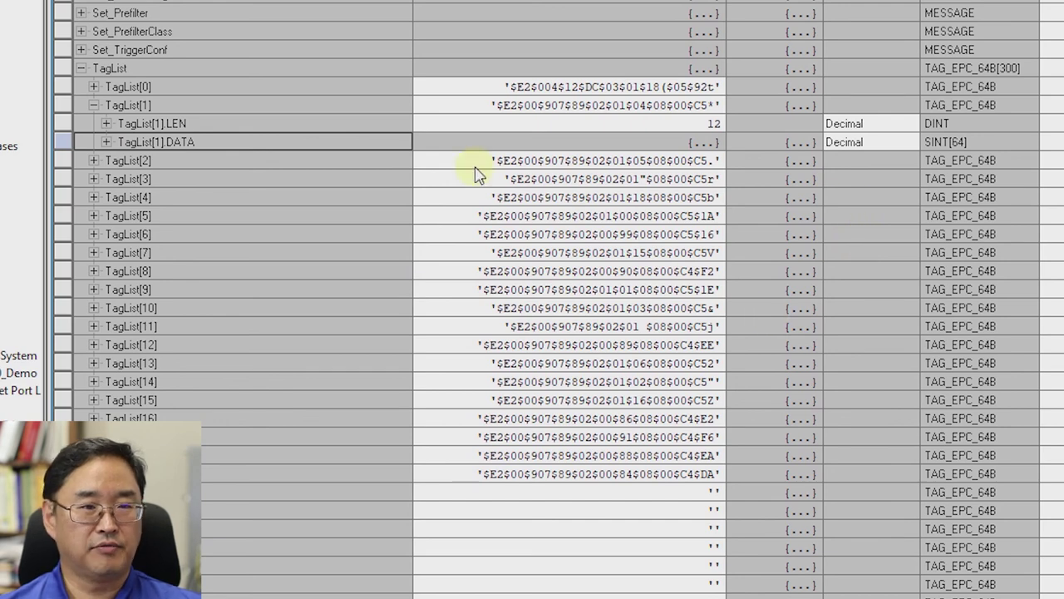
{"action": "left_click", "coordinate": [108, 143]}
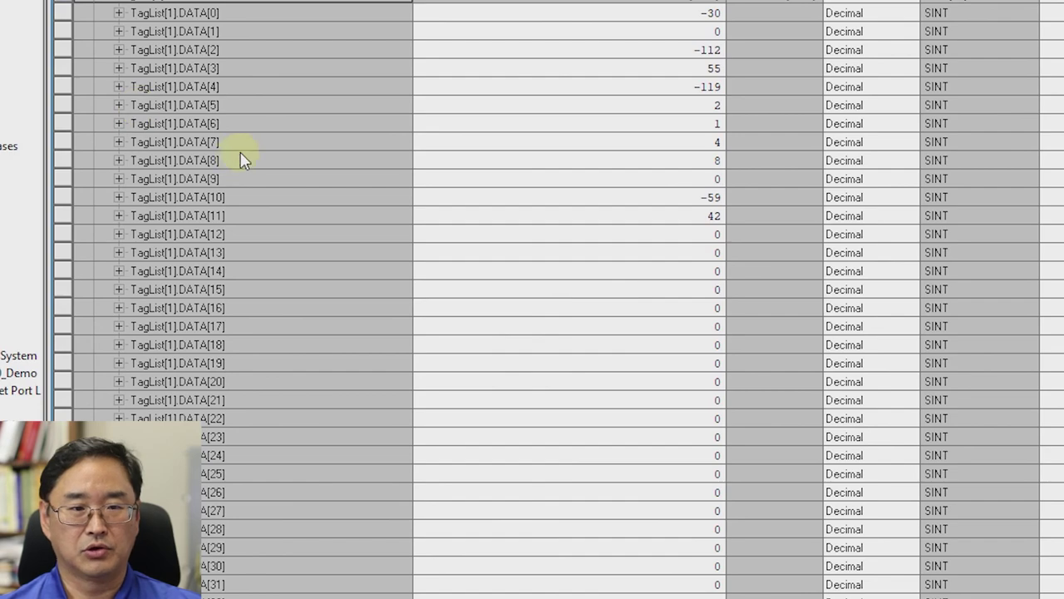
{"action": "scroll", "coordinate": [704, 309], "scroll_direction": "up", "scroll_amount": 1}
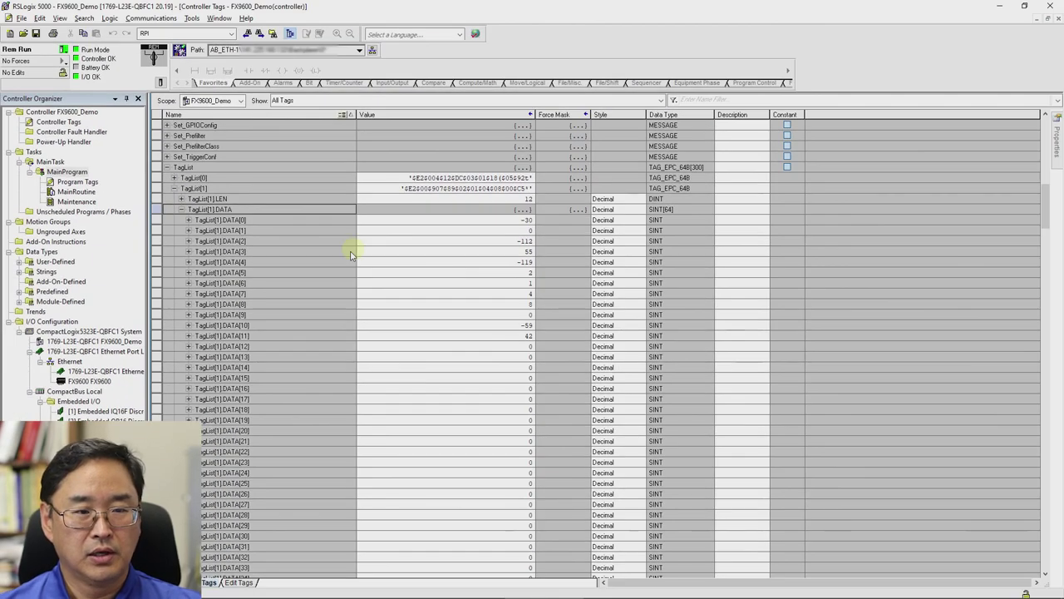
Expand TagList[1].DATA[0] and select its eight BOOL bit rows, then fold them.
{"action": "left_click", "coordinate": [188, 220]}
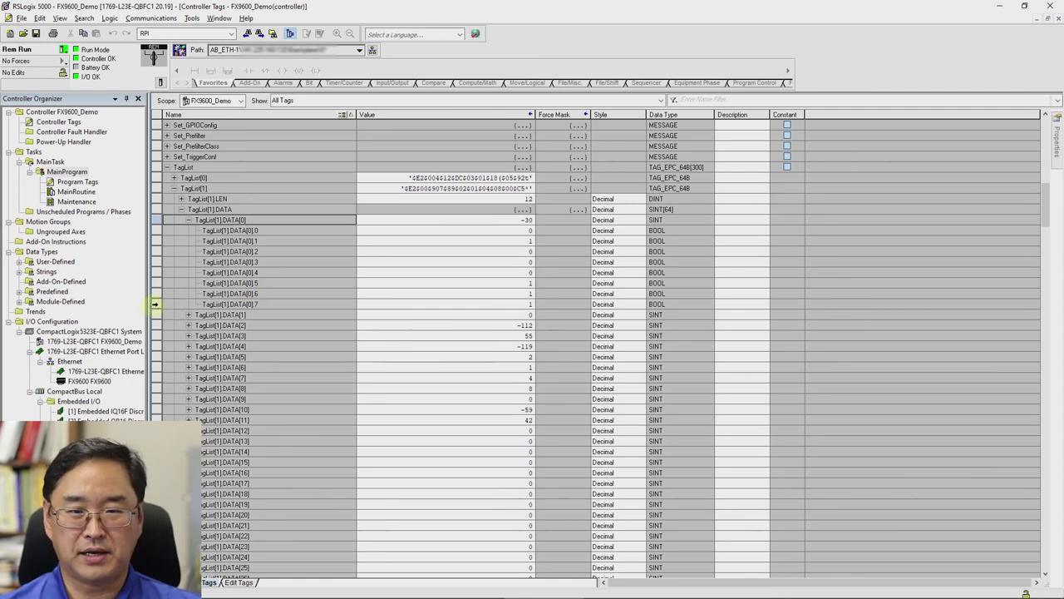
{"action": "left_click_drag", "start_coordinate": [154, 304], "coordinate": [148, 231]}
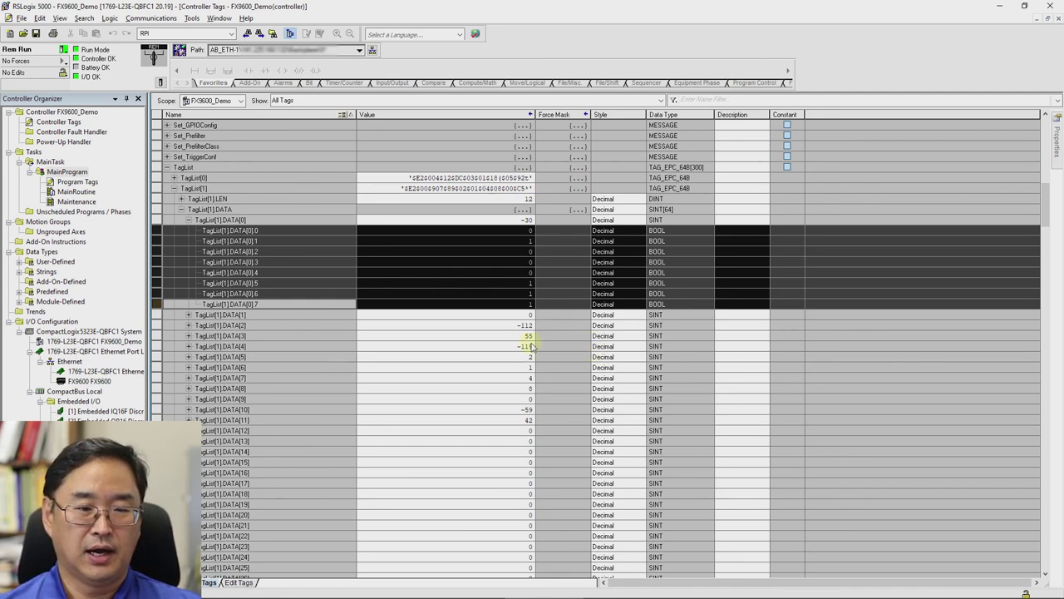
{"action": "left_click", "coordinate": [188, 220]}
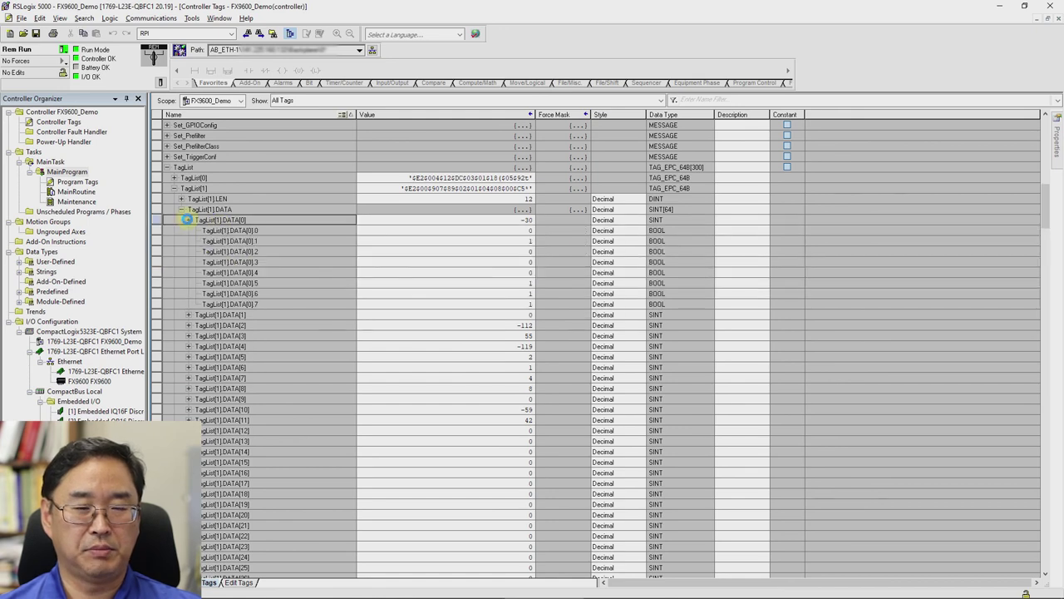
Collapse TagList[1].DATA, TagList[1] and the whole TagList array back up.
{"action": "key", "text": "Left"}
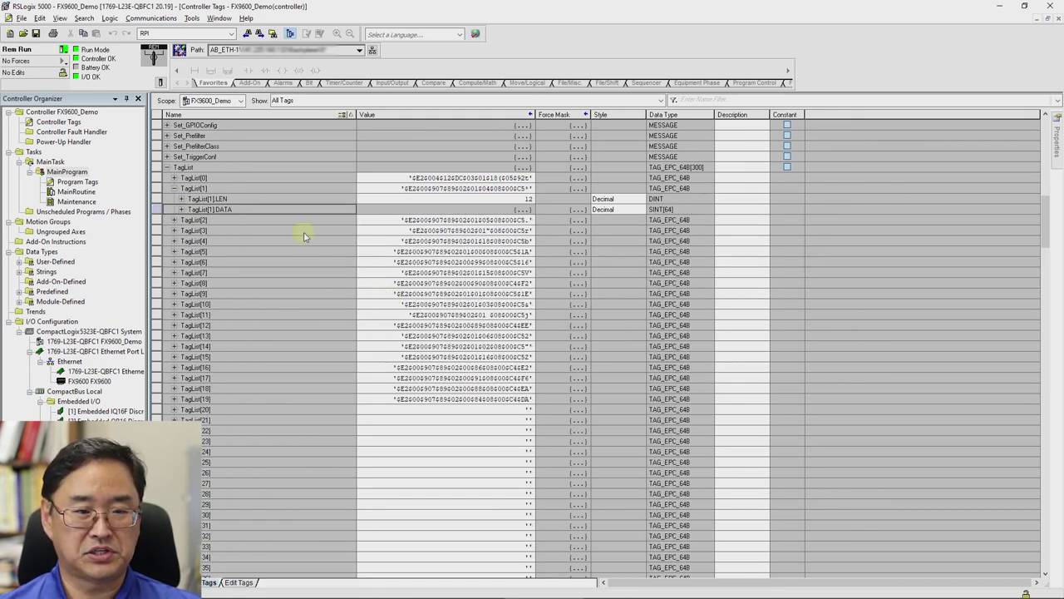
{"action": "left_click", "coordinate": [176, 189]}
{"action": "key", "text": "Left"}
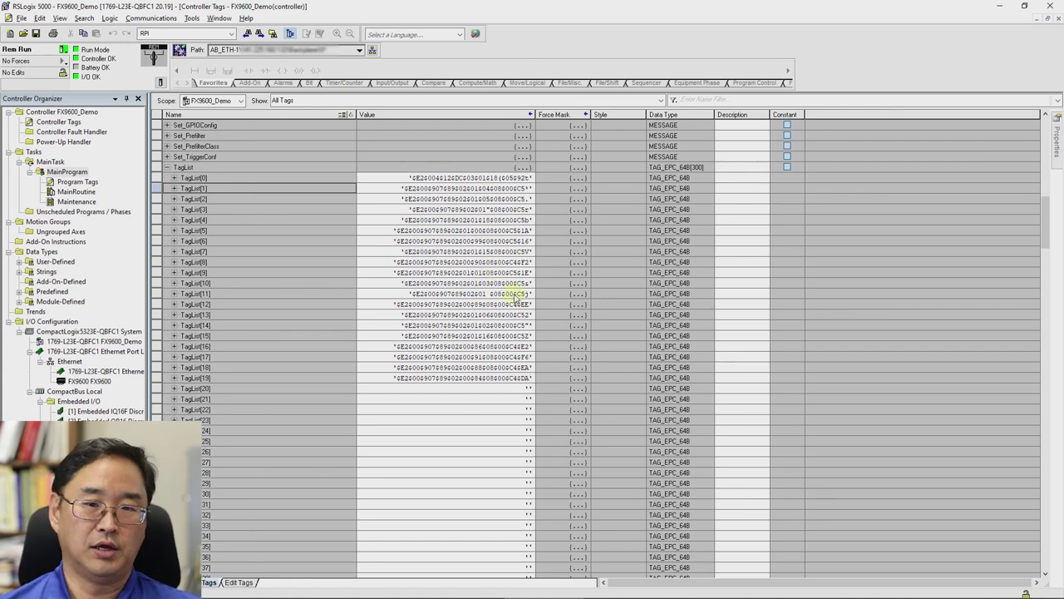
{"action": "left_click", "coordinate": [166, 167]}
{"action": "scroll", "coordinate": [330, 277], "scroll_direction": "up", "scroll_amount": 12}
{"action": "scroll", "coordinate": [406, 303], "scroll_direction": "up", "scroll_amount": 1}
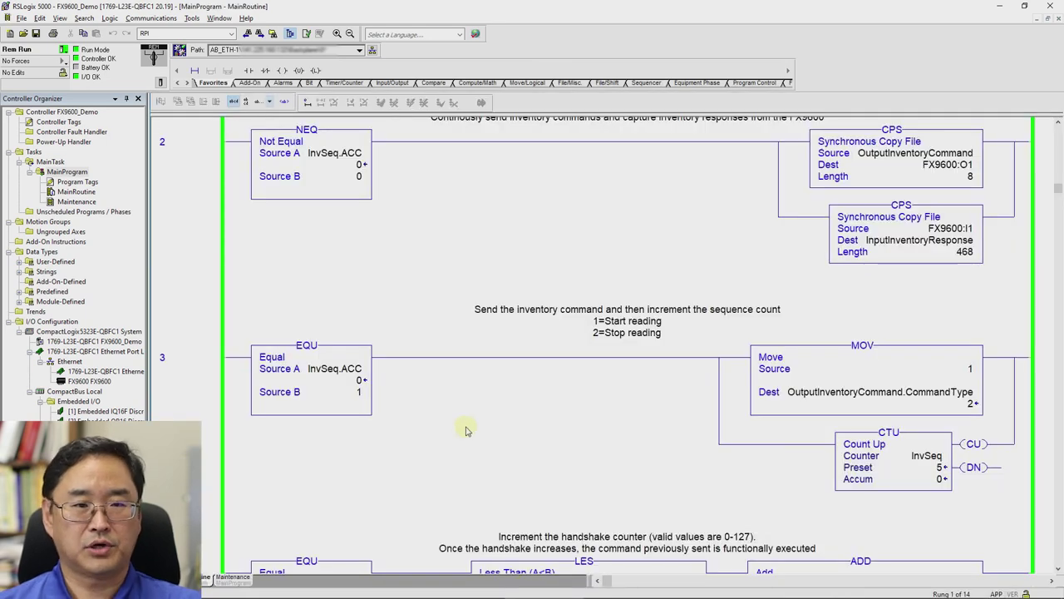
{"action": "scroll", "coordinate": [466, 431], "scroll_direction": "up", "scroll_amount": 5}
{"action": "scroll", "coordinate": [467, 429], "scroll_direction": "up", "scroll_amount": 1}
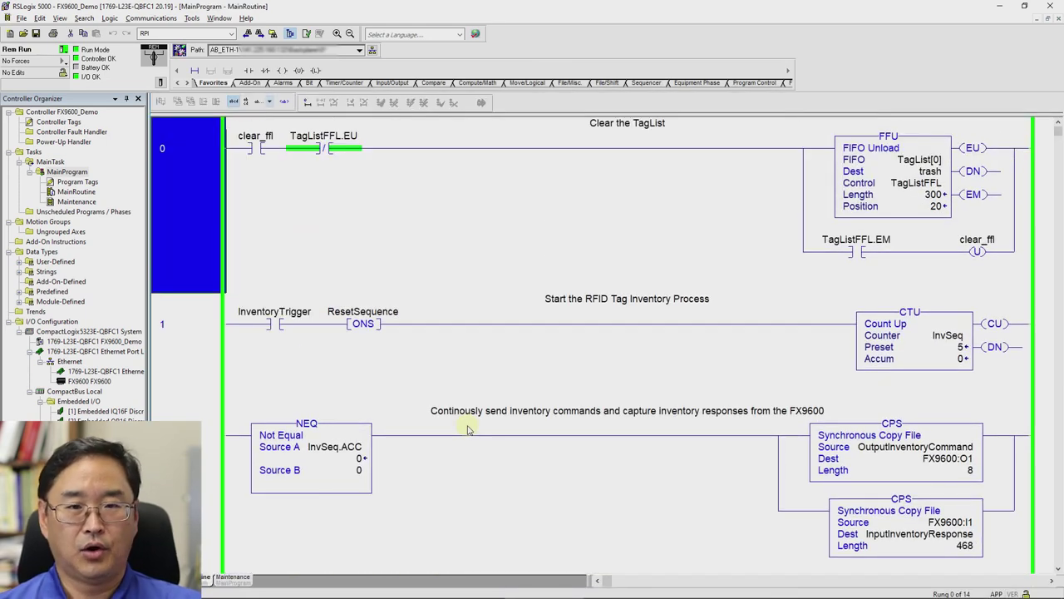